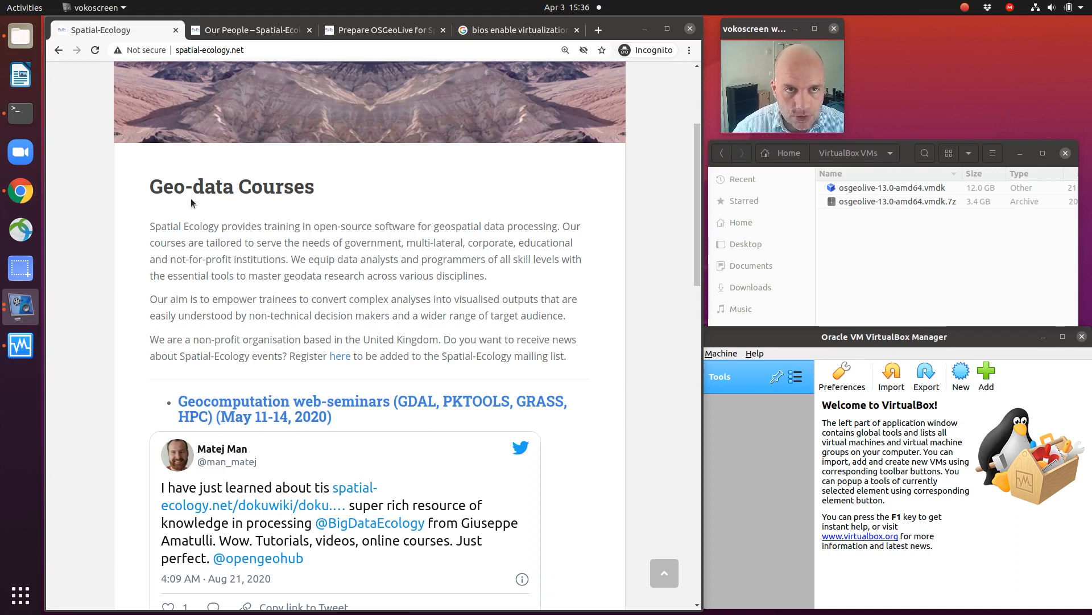
# Step: Open the Our People page of Spatial Ecology and read through the team profiles
pyautogui.click(217, 29)
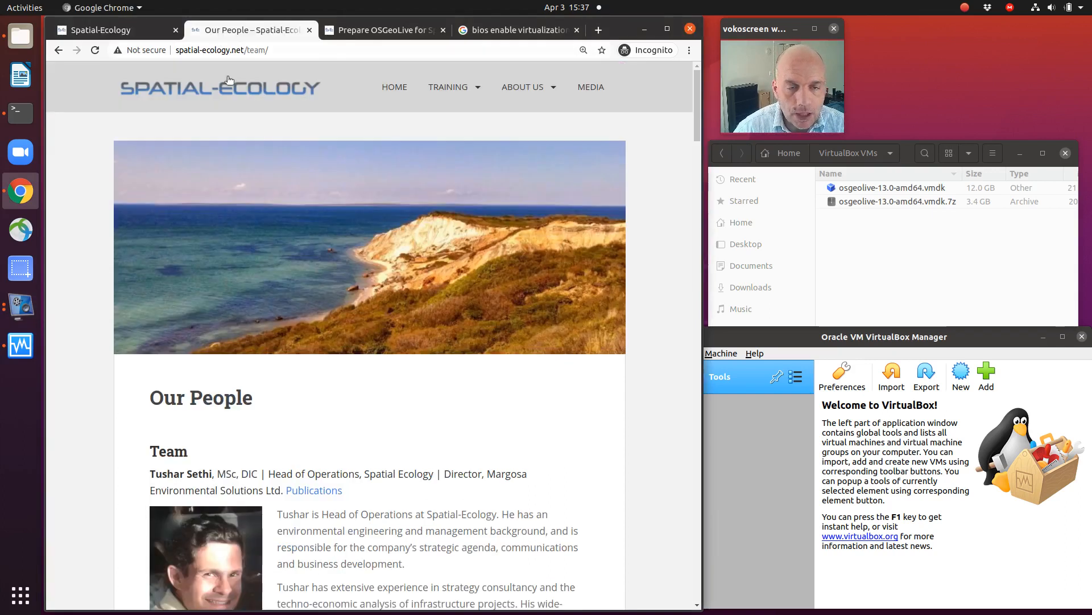
pyautogui.scroll(-5, 230, 179)
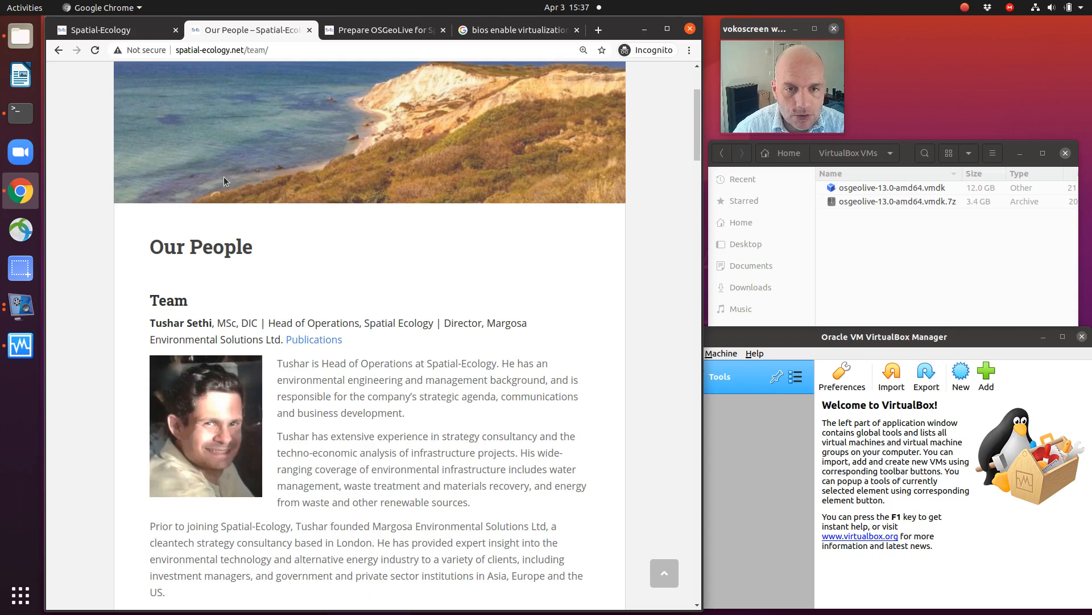
pyautogui.scroll(-15, 224, 180)
pyautogui.scroll(-2, 225, 179)
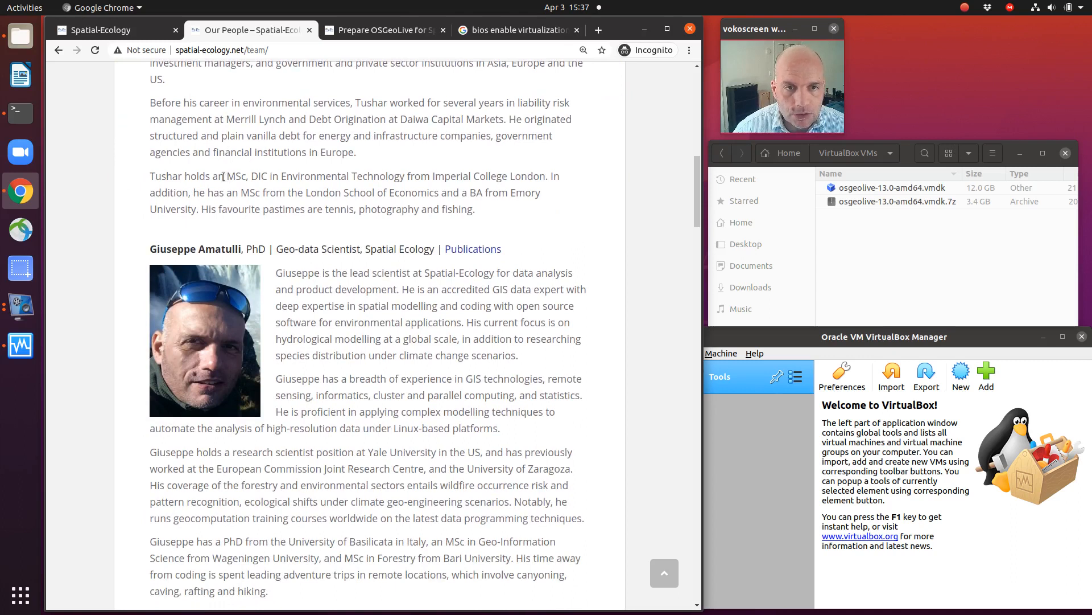
pyautogui.scroll(-8, 224, 176)
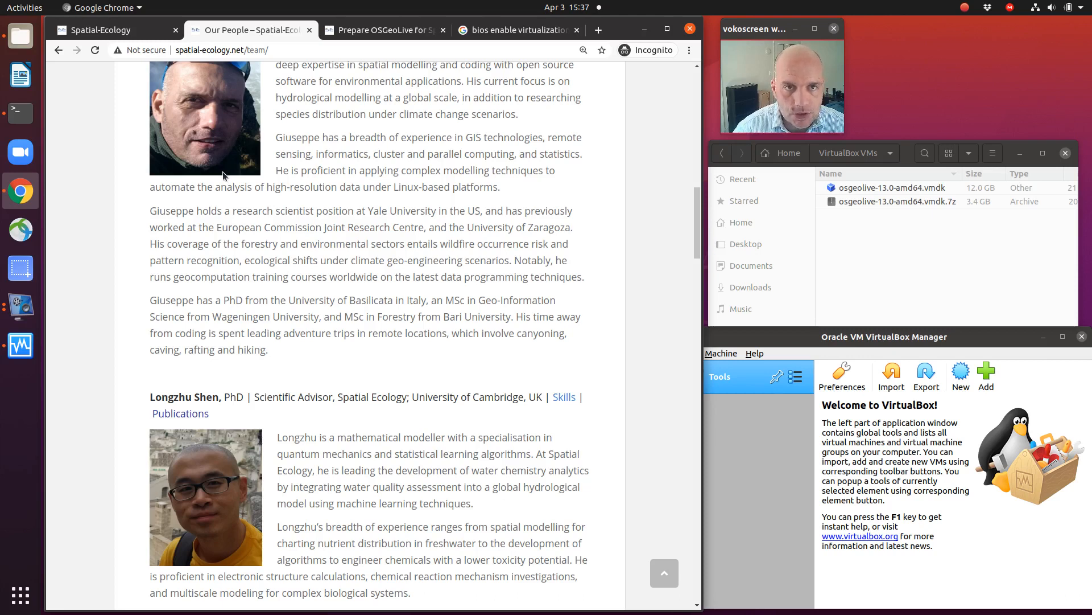
pyautogui.scroll(2, 223, 172)
pyautogui.scroll(3, 223, 172)
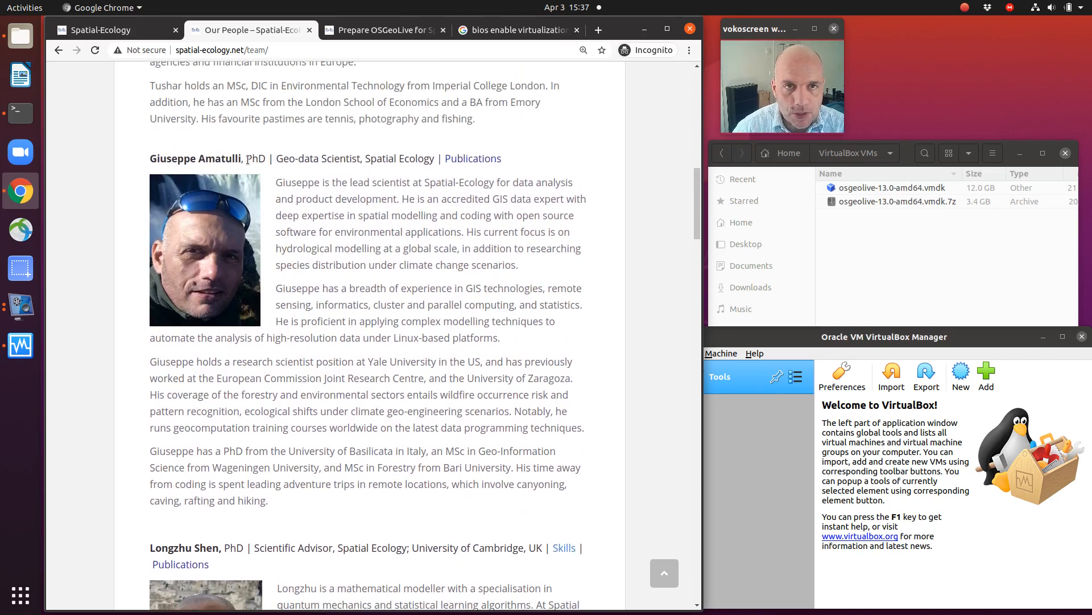
# Step: From the Prepare OSGeoLive for Spatial Ecology courses guide, open the linked OSGeoLive website in a new tab and view it
pyautogui.click(353, 33)
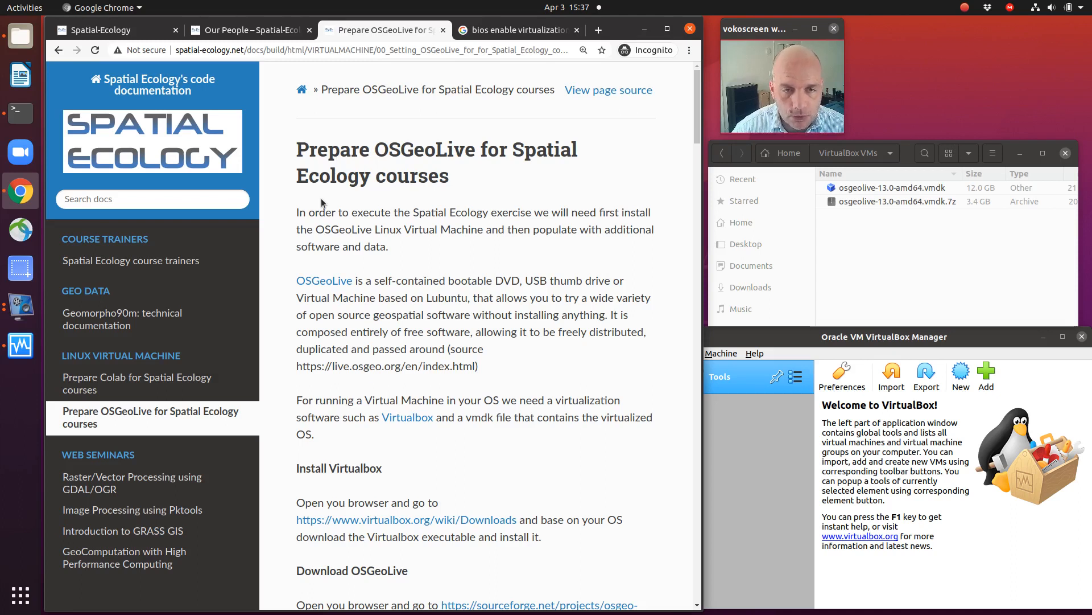
pyautogui.scroll(-2, 321, 198)
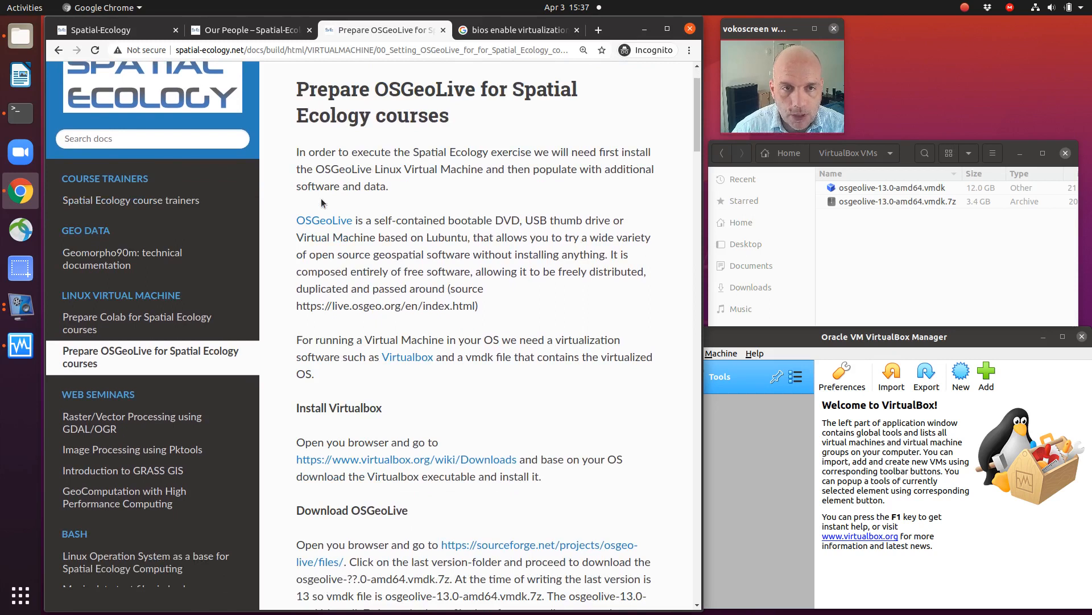
pyautogui.rightClick(311, 223)
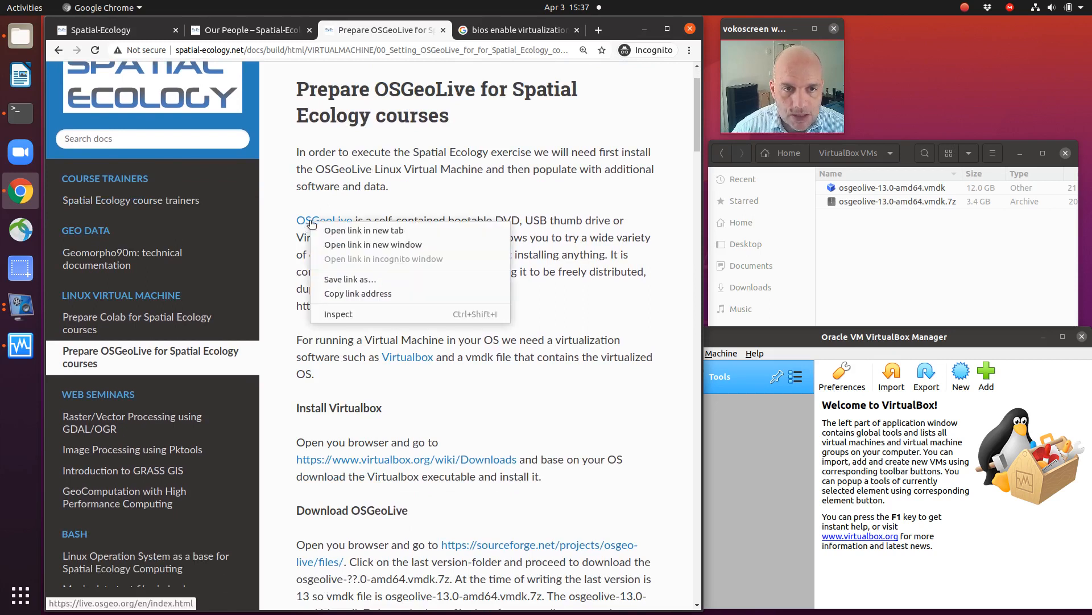
pyautogui.click(332, 235)
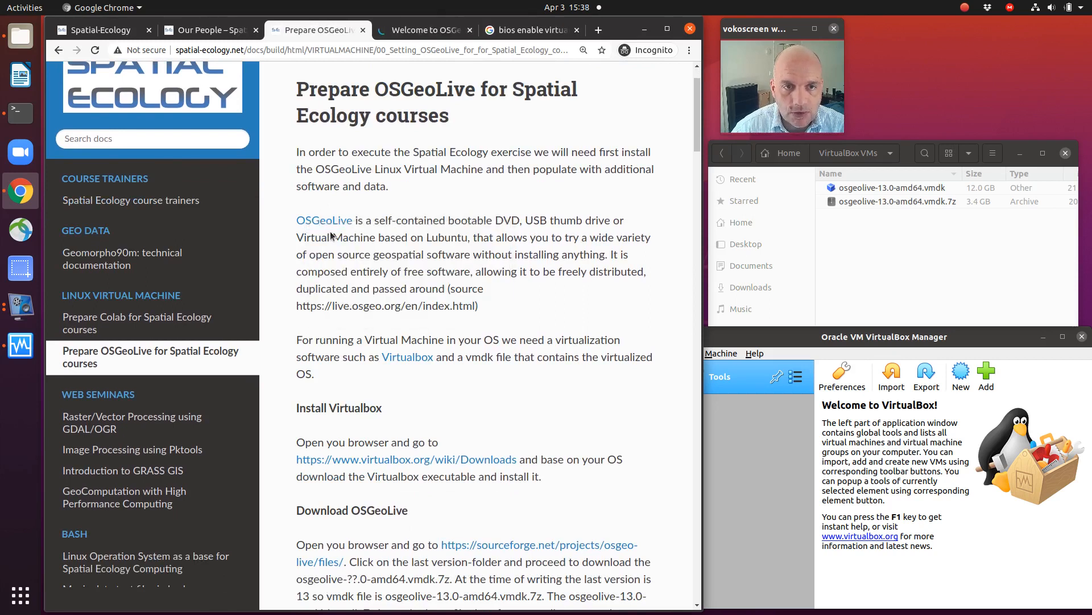
pyautogui.click(422, 32)
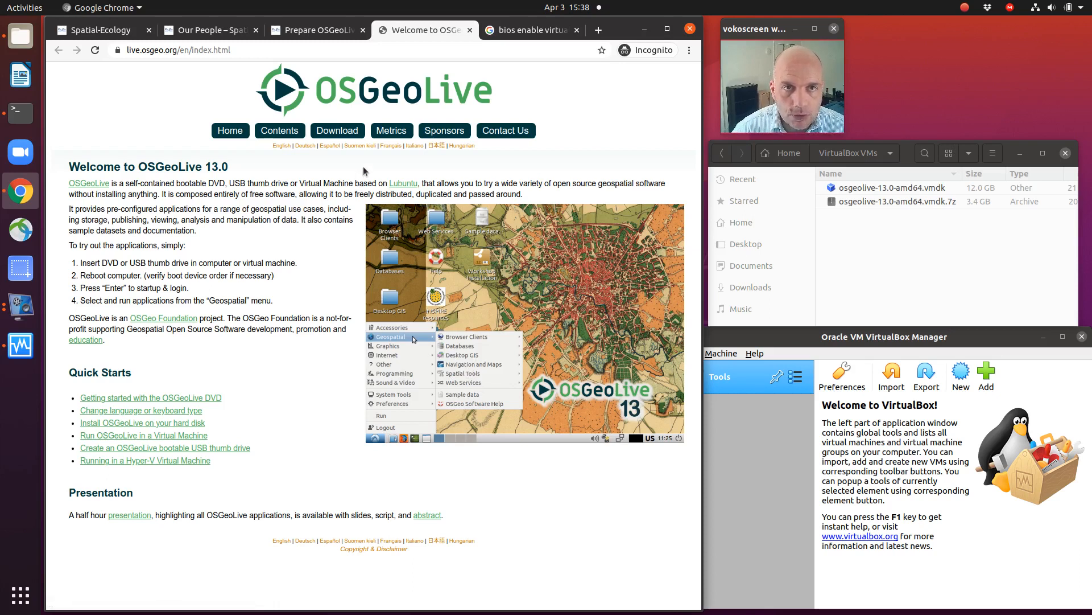
# Step: Return to the course guide, open its Virtualbox link in a new tab, and go to the VirtualBox Downloads page
pyautogui.click(313, 32)
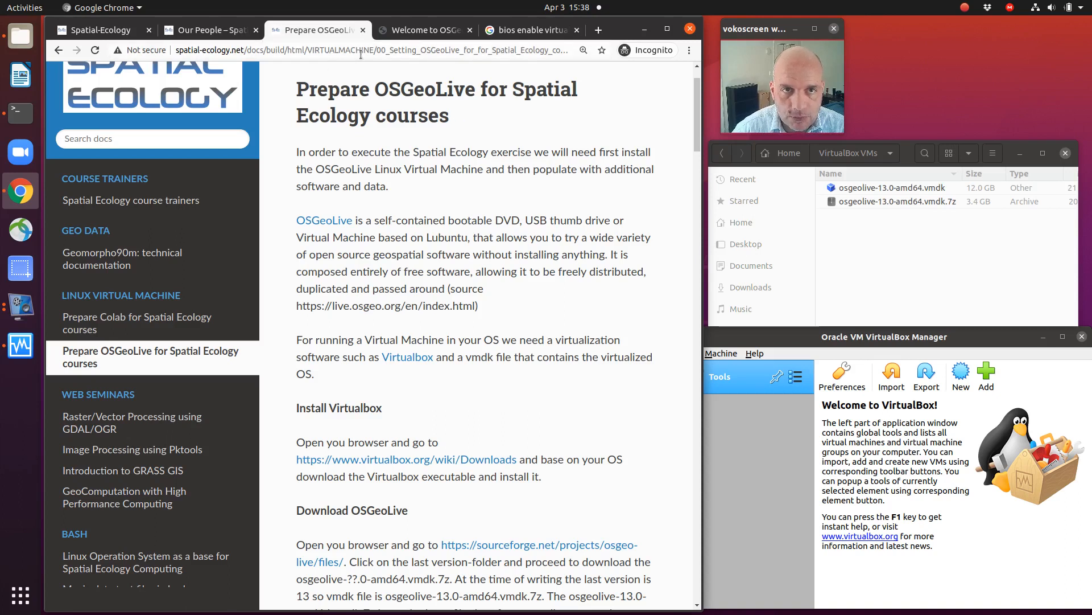
pyautogui.moveTo(389, 50); pyautogui.dragTo(549, 51)
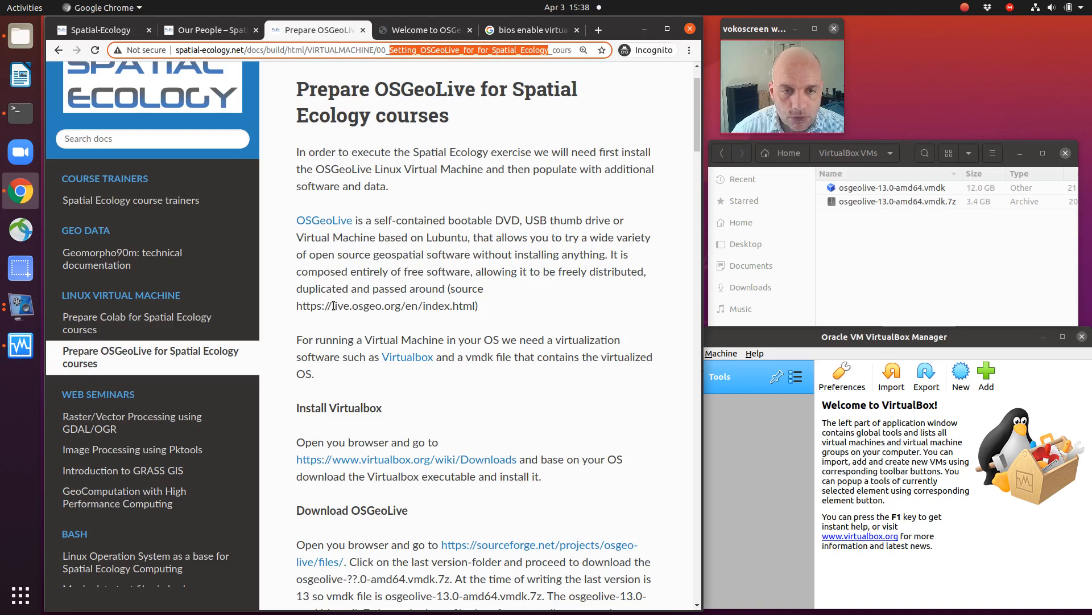
pyautogui.click(407, 360)
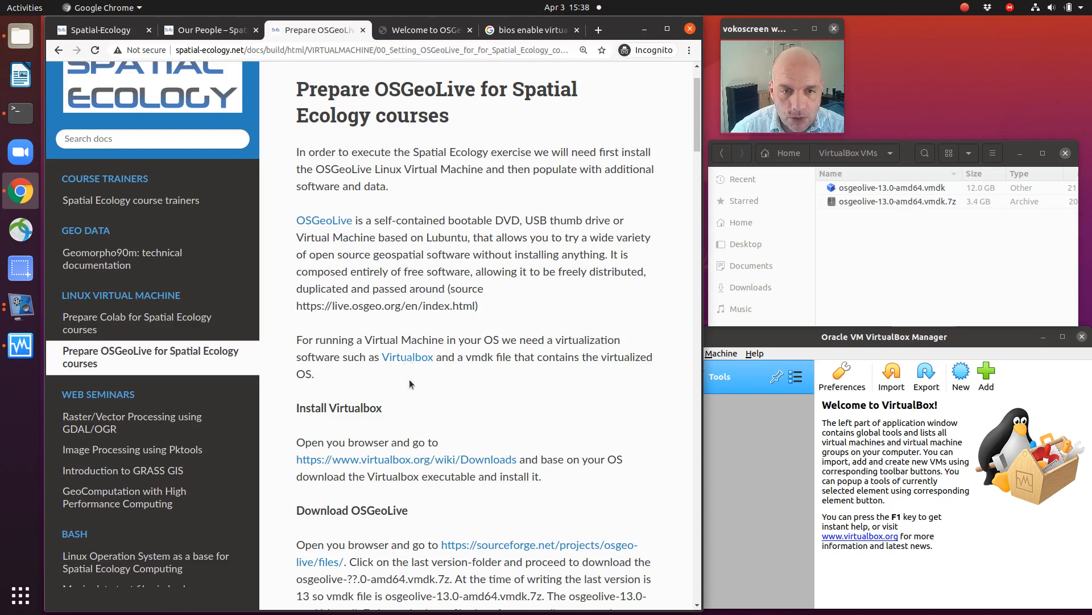
pyautogui.rightClick(408, 360)
pyautogui.click(426, 369)
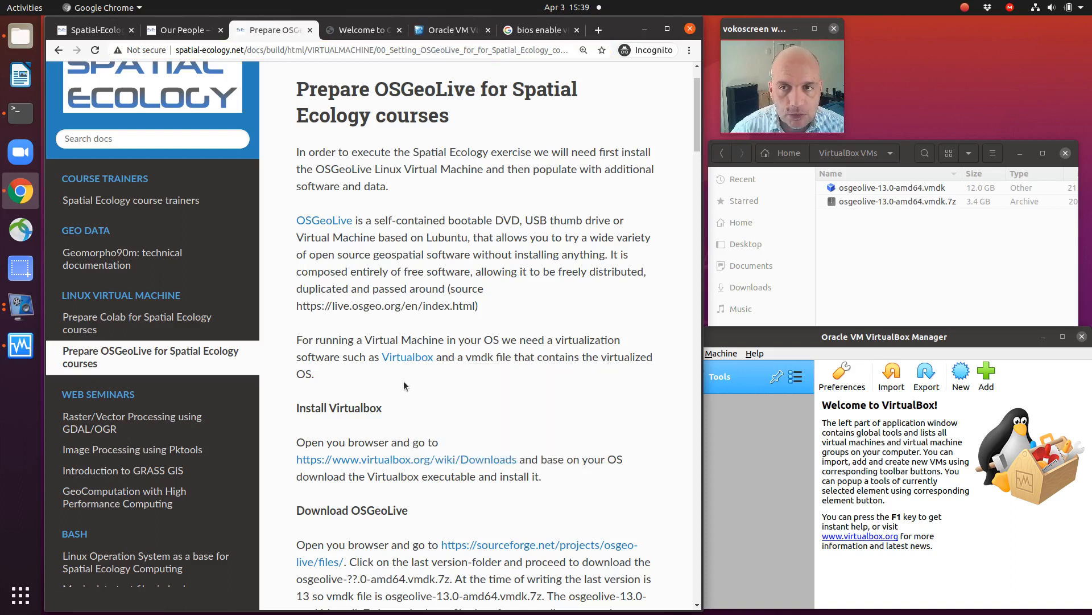
pyautogui.click(439, 34)
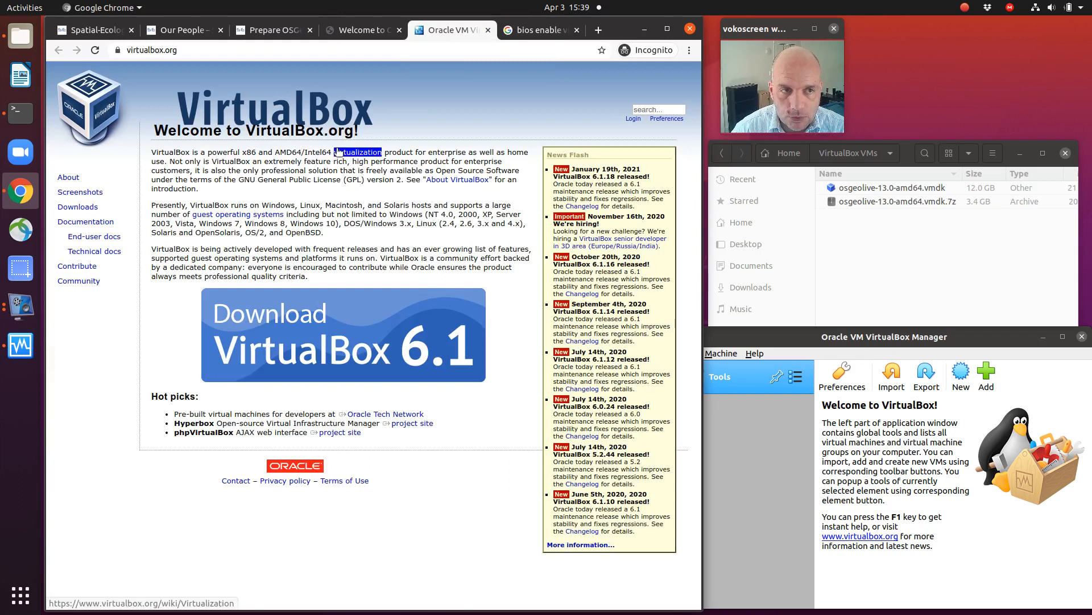
pyautogui.click(91, 208)
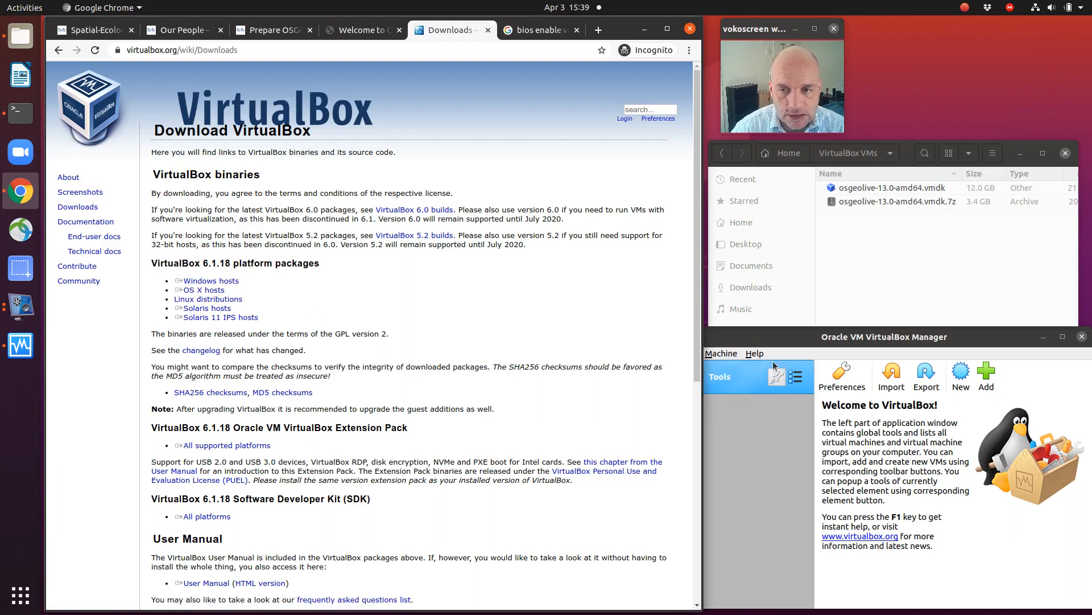
# Step: Bring the VirtualBox Manager window forward, then return to the course guide and highlight the Install Virtualbox heading
pyautogui.moveTo(772, 335); pyautogui.dragTo(775, 331)
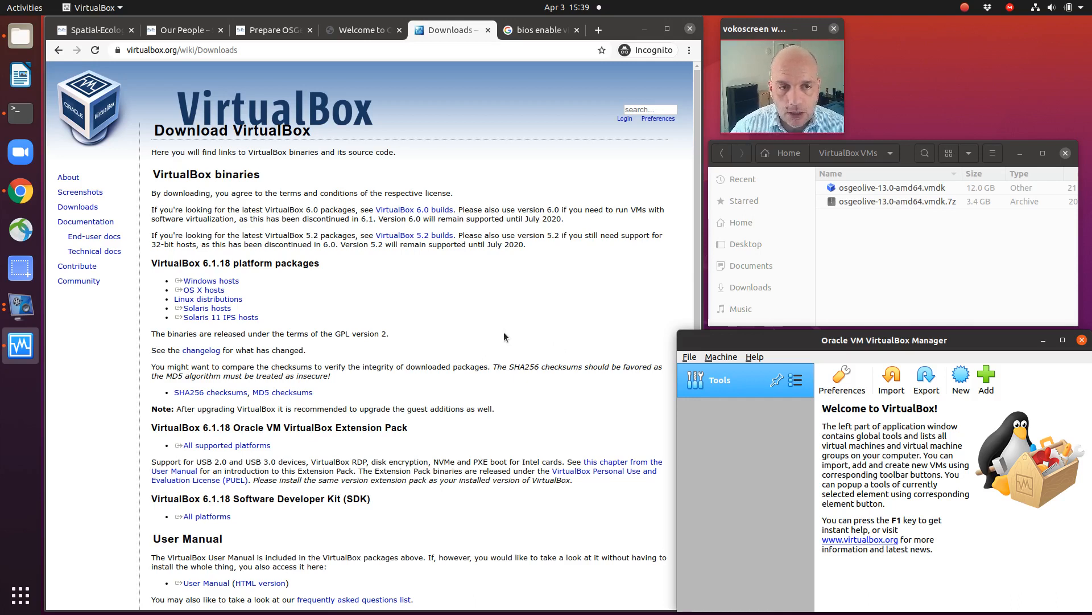
pyautogui.click(374, 29)
pyautogui.click(284, 30)
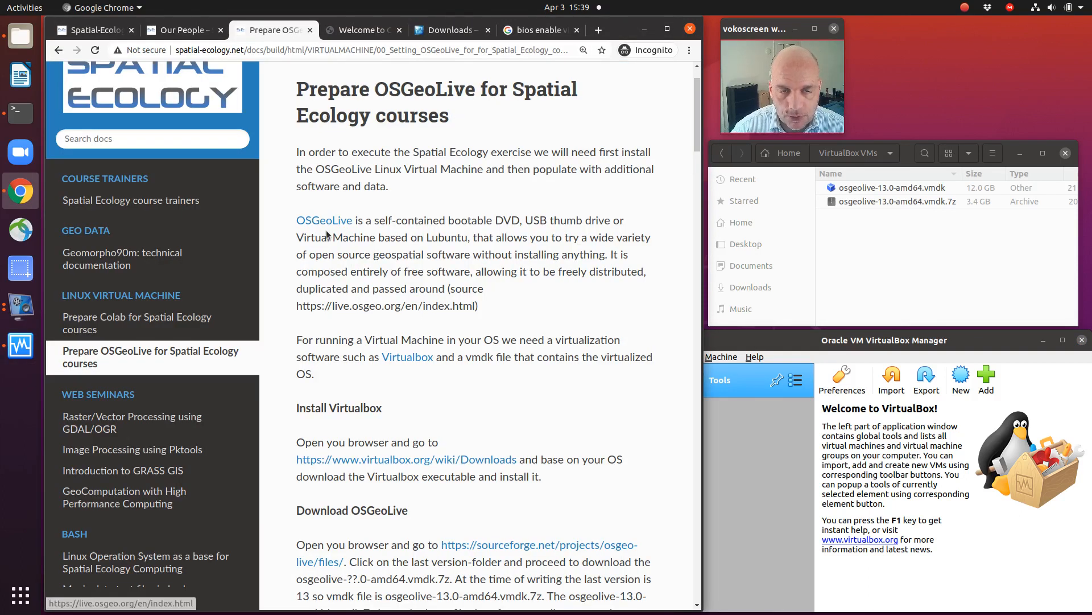
pyautogui.scroll(-1, 327, 231)
pyautogui.scroll(-3, 327, 230)
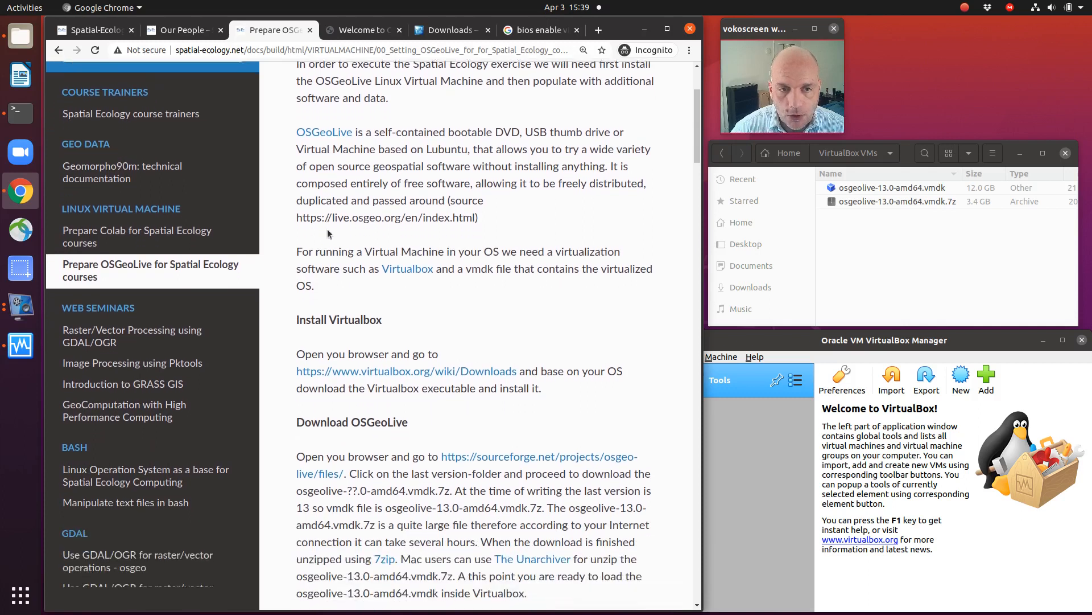
pyautogui.moveTo(299, 288); pyautogui.dragTo(378, 288)
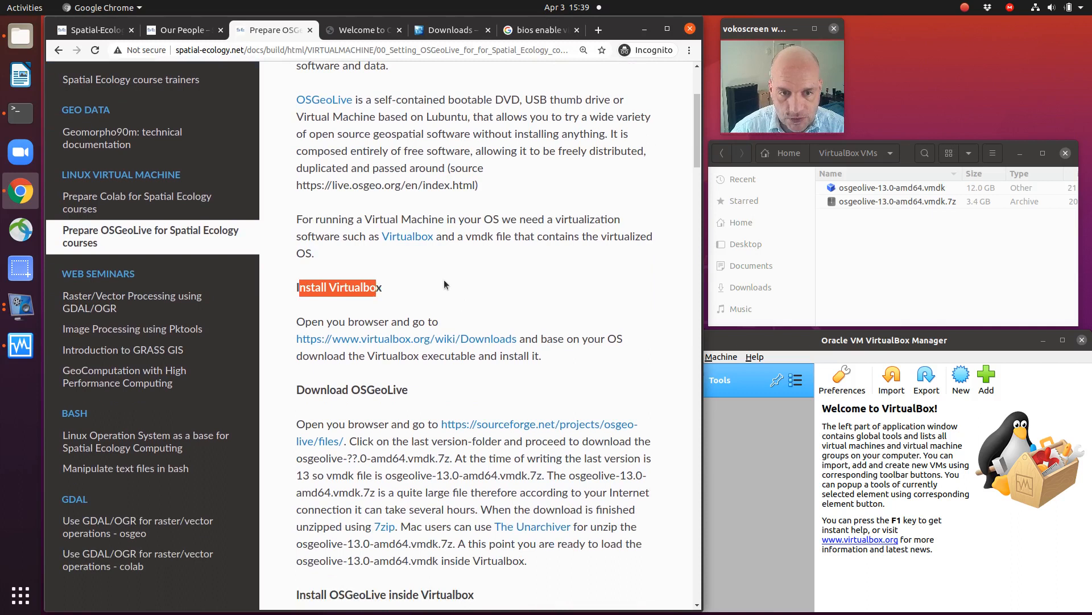
# Step: Open the SourceForge link from the guide's Download OSGeoLive section in a new tab and show the project's files
pyautogui.scroll(-5, 445, 280)
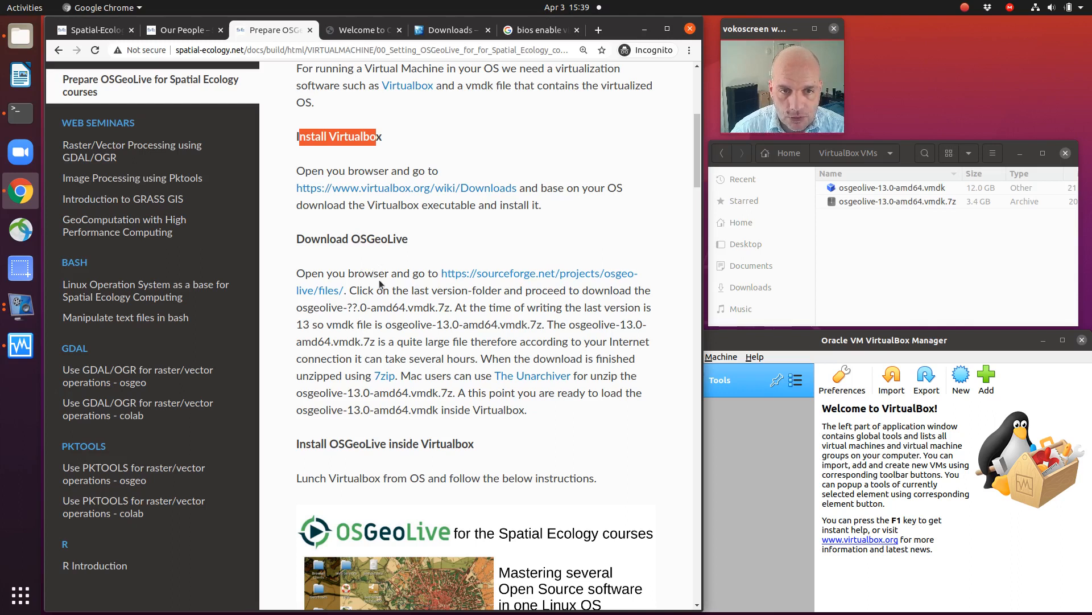
pyautogui.rightClick(470, 276)
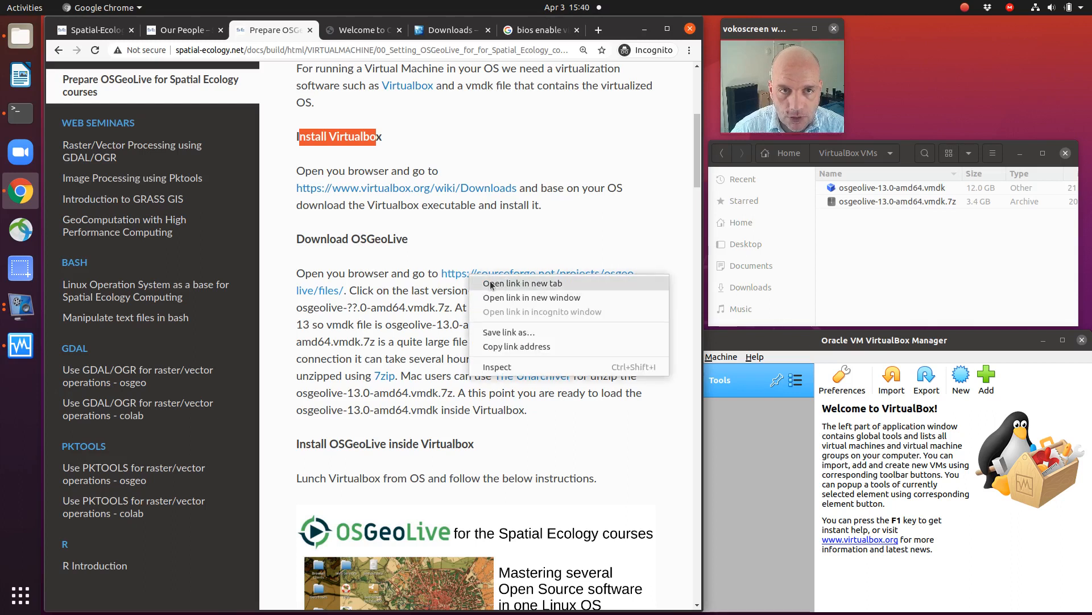
pyautogui.click(489, 281)
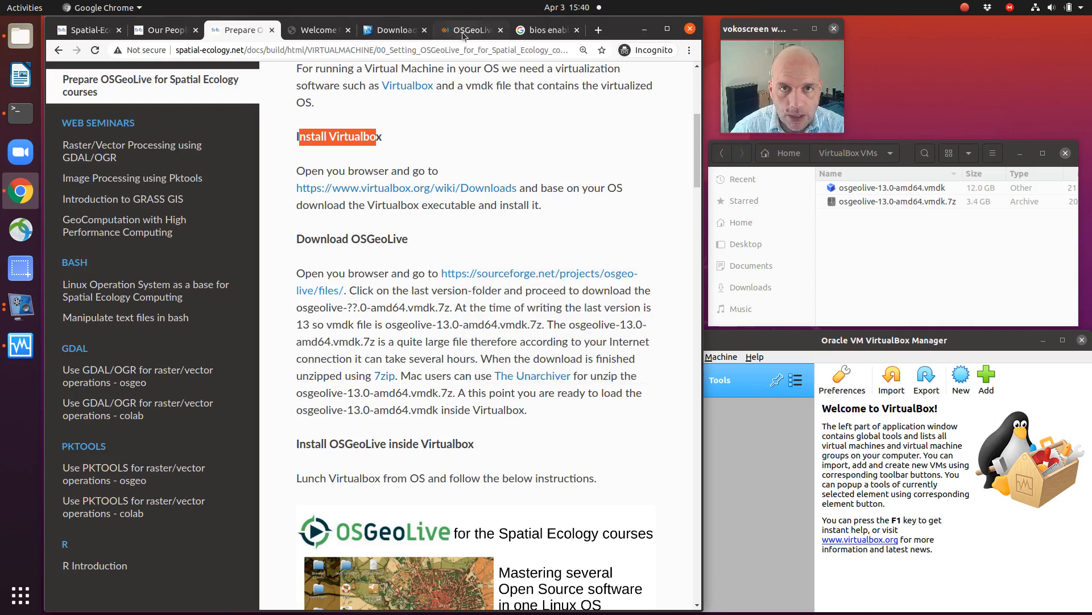
pyautogui.click(467, 29)
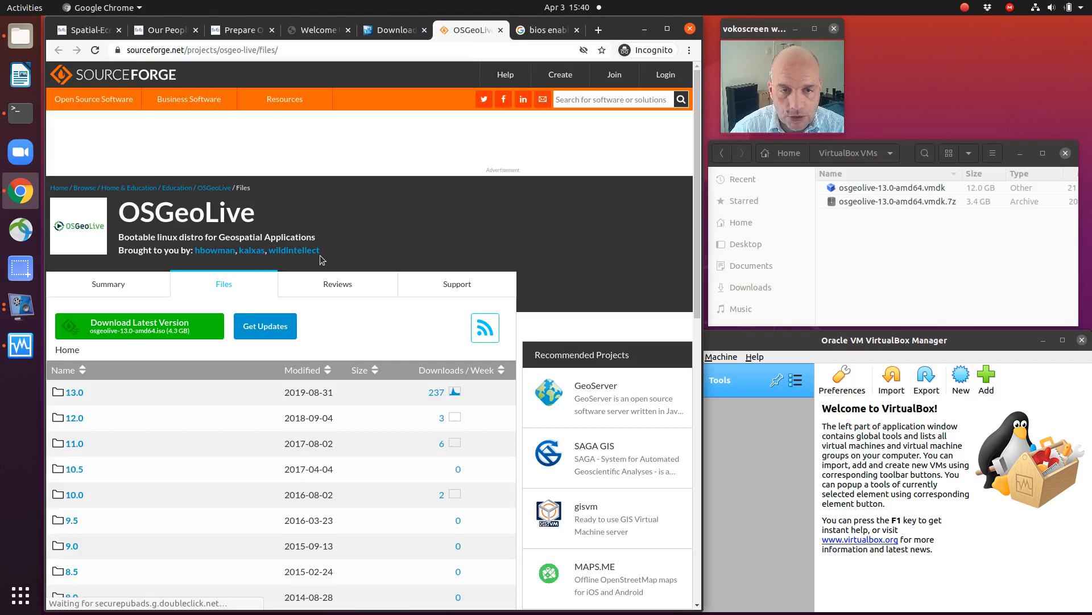
# Step: Open the 13.0 release folder on SourceForge and select the osgeolive-13.0-amd64.vmdk.7z archive in the local VirtualBox VMs folder
pyautogui.scroll(-2, 315, 259)
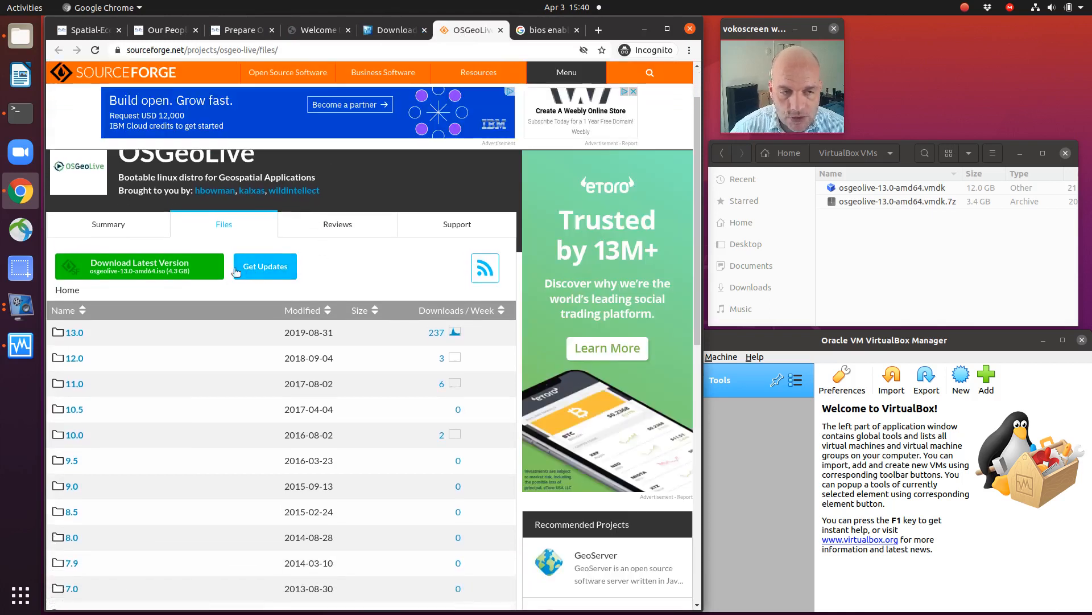
pyautogui.scroll(-2, 227, 273)
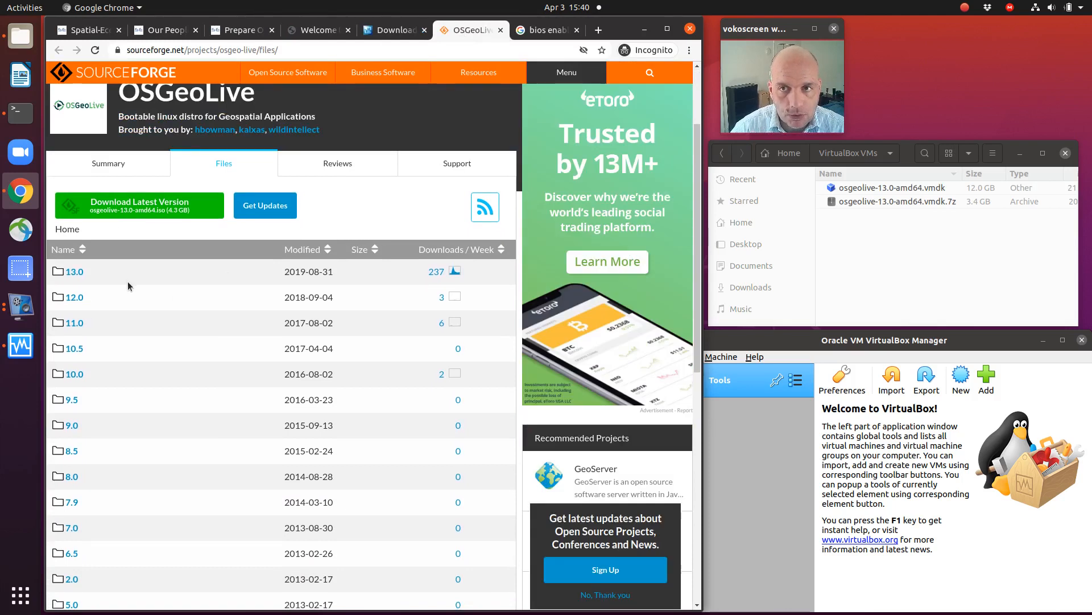
pyautogui.click(73, 273)
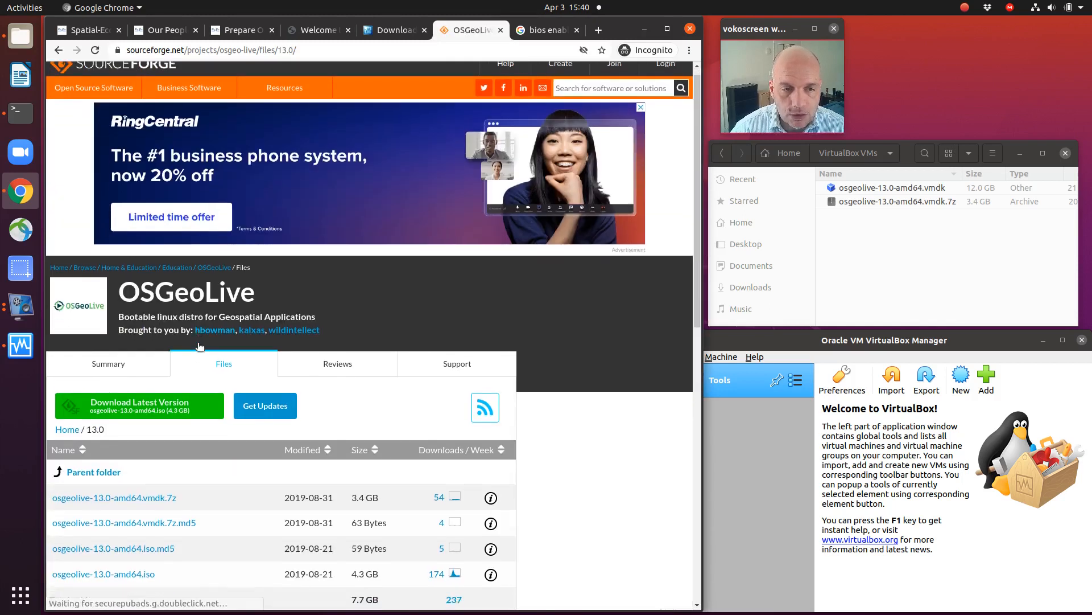
pyautogui.scroll(-4, 199, 346)
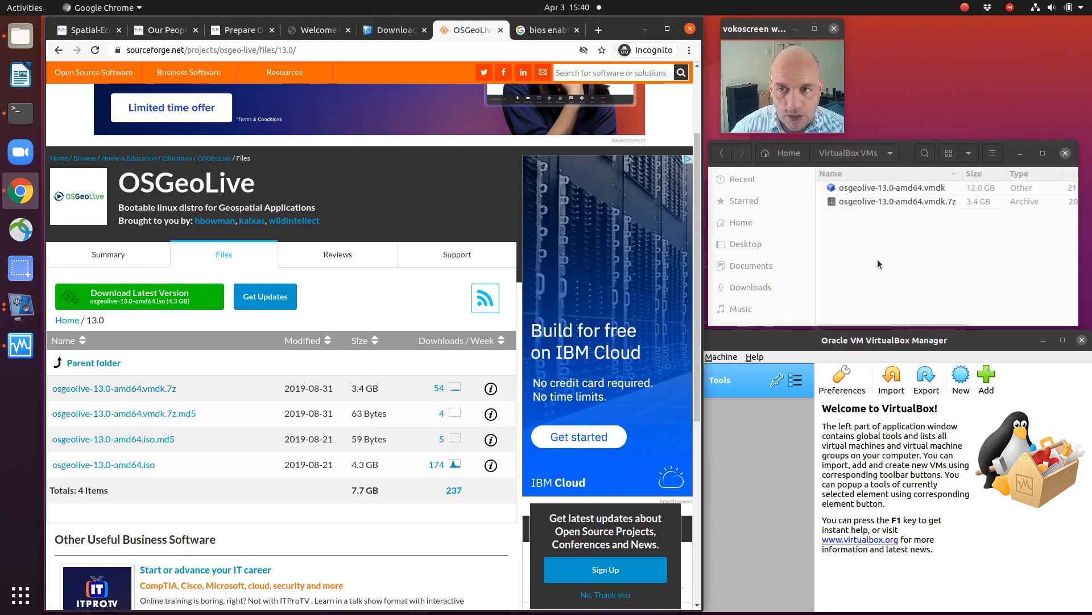
pyautogui.click(862, 203)
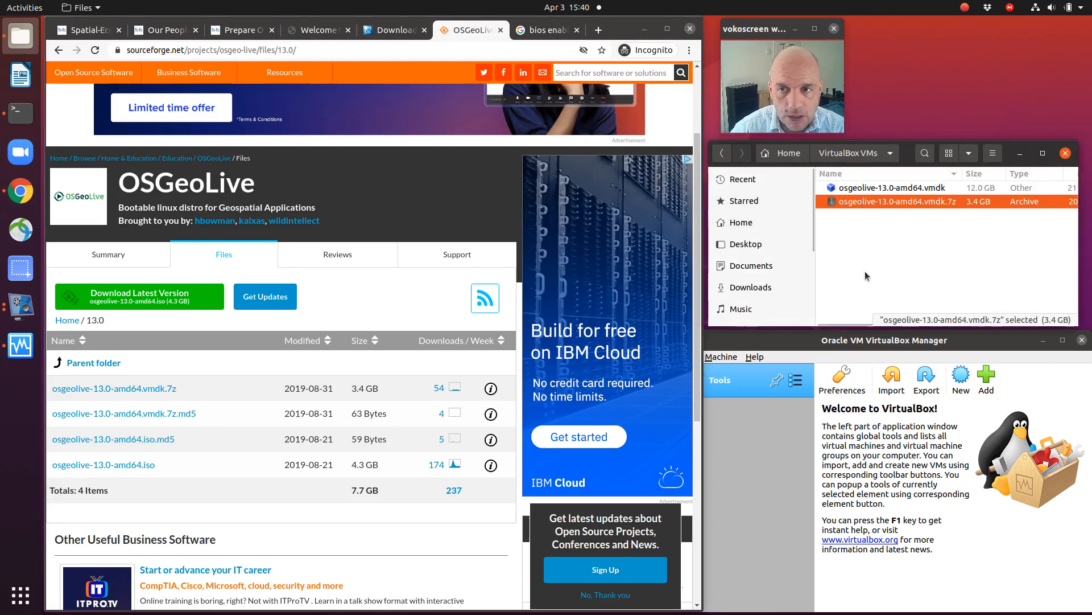
# Step: Return to the OSGeoLive course guide and select the extracted osgeolive-13.0-amd64.vmdk in the VirtualBox VMs folder
pyautogui.click(378, 30)
pyautogui.click(319, 33)
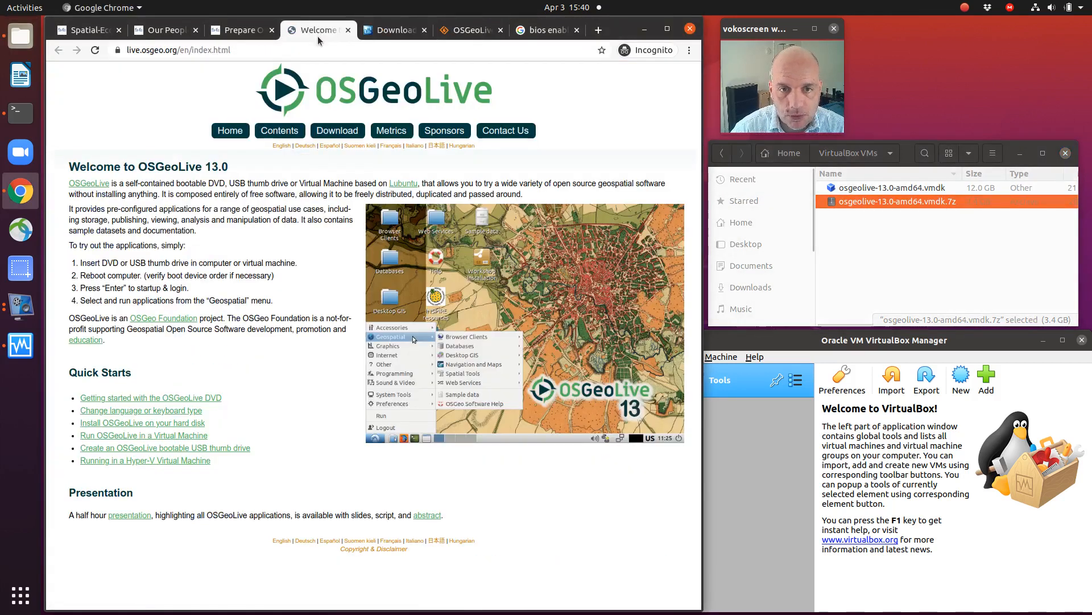
pyautogui.click(240, 30)
pyautogui.scroll(-1, 431, 335)
pyautogui.scroll(1, 431, 336)
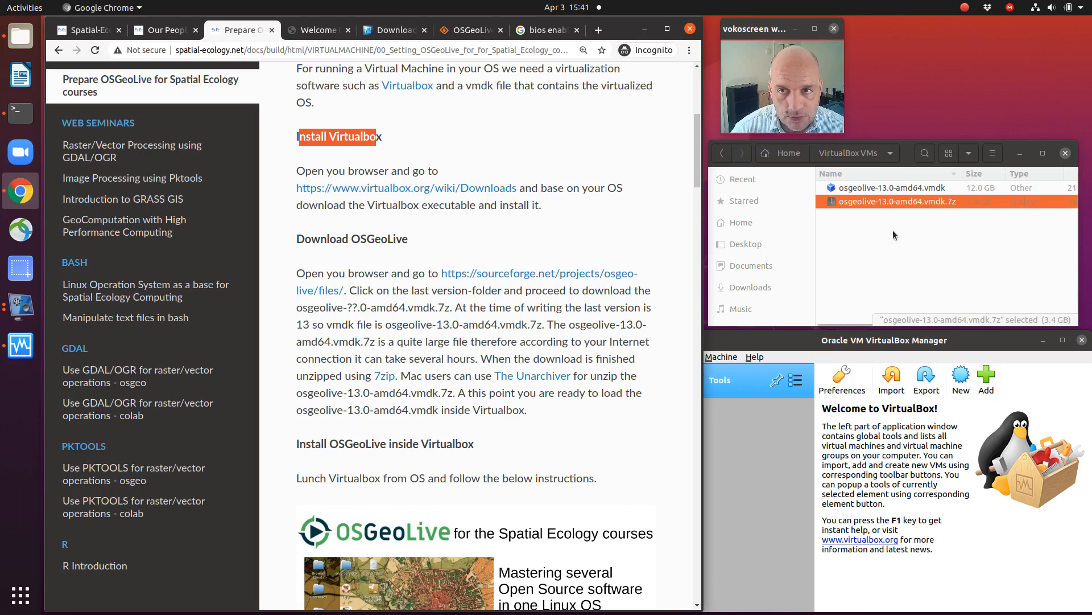
pyautogui.click(875, 188)
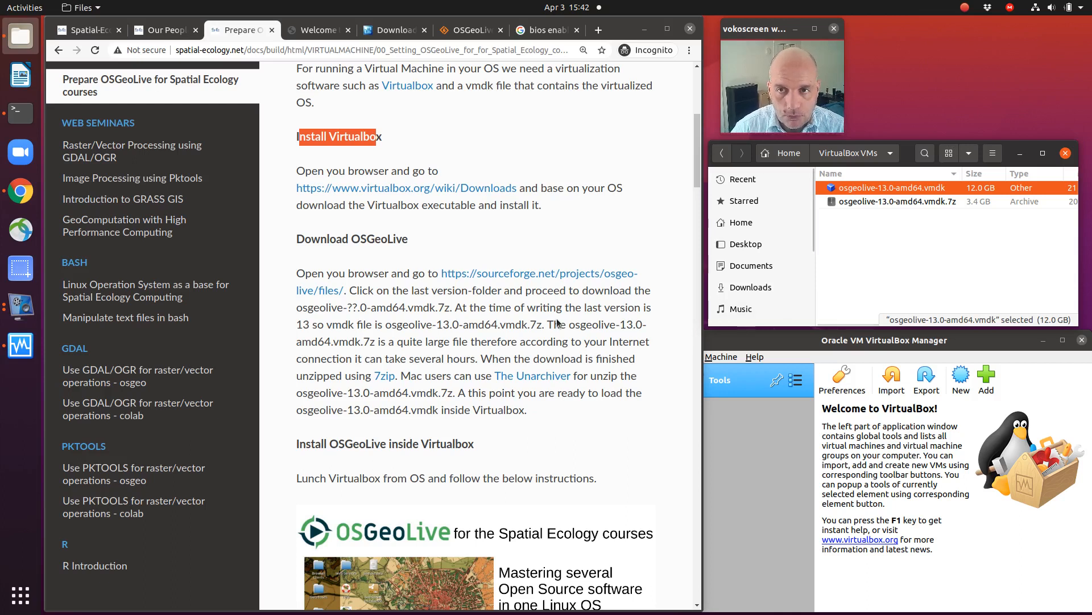
# Step: Examine the guide's Install OSGeoLive inside Virtualbox section down to the Create Virtual Machine instructions
pyautogui.scroll(-4, 557, 322)
pyautogui.scroll(-6, 556, 322)
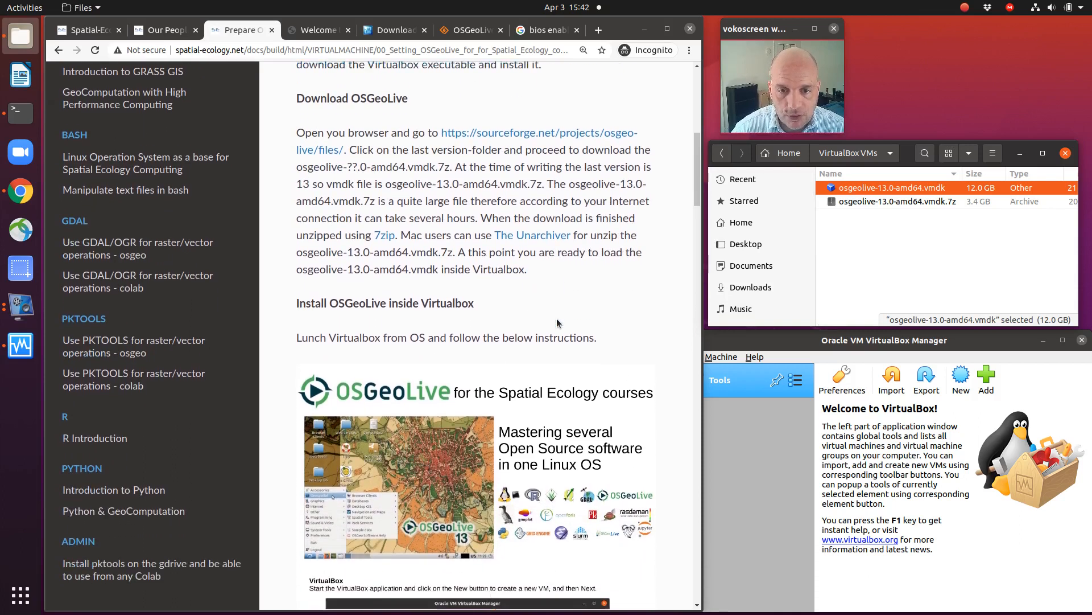
pyautogui.scroll(-3, 525, 291)
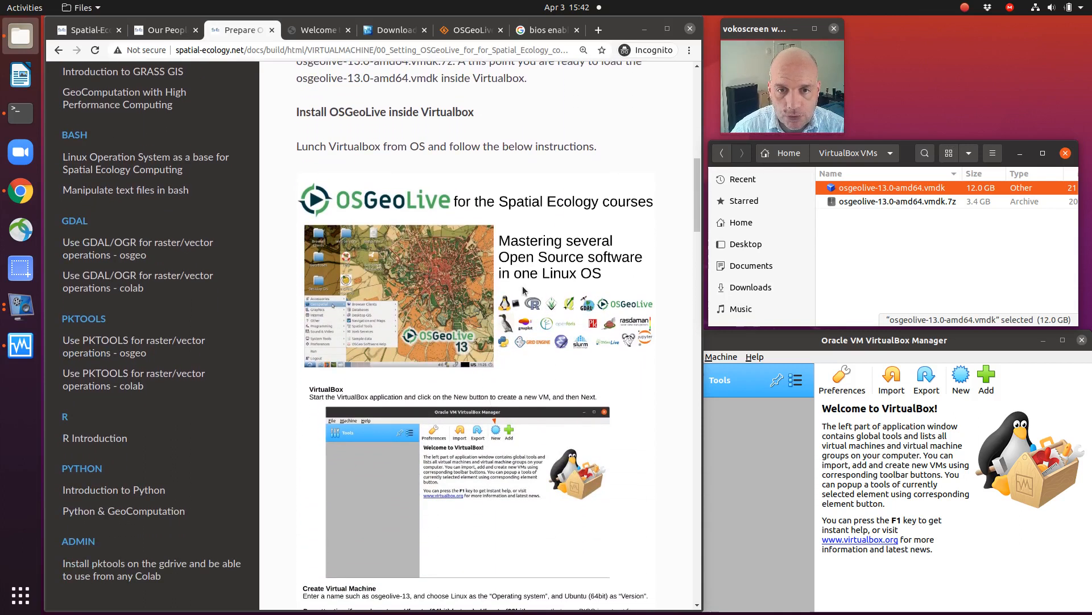
pyautogui.scroll(-1, 523, 290)
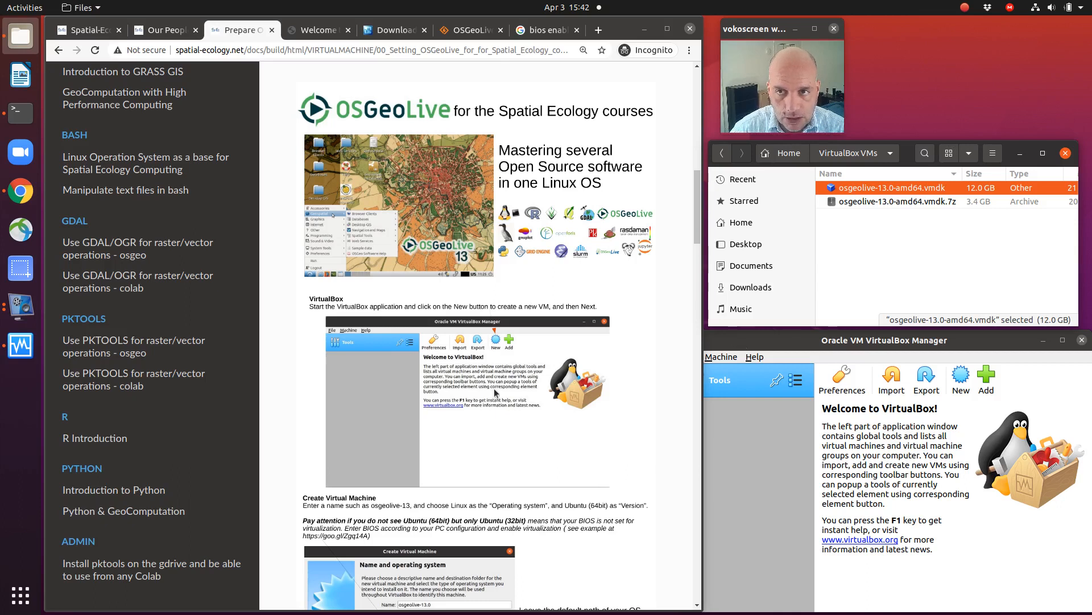
# Step: Start creating a new virtual machine in VirtualBox and name it osgeolive-13
pyautogui.moveTo(766, 341); pyautogui.dragTo(780, 340)
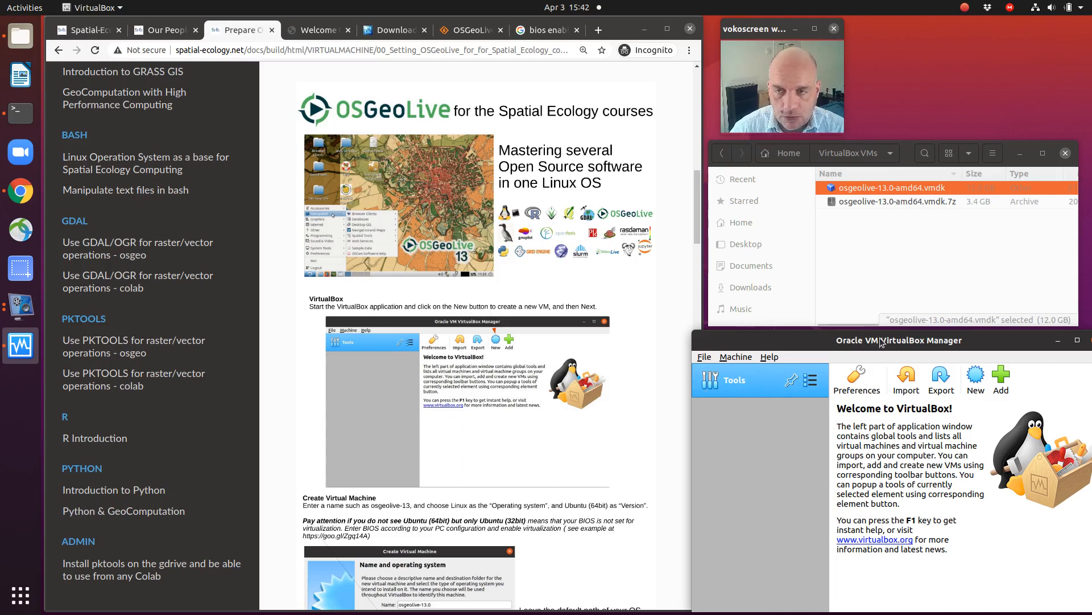
pyautogui.click(976, 384)
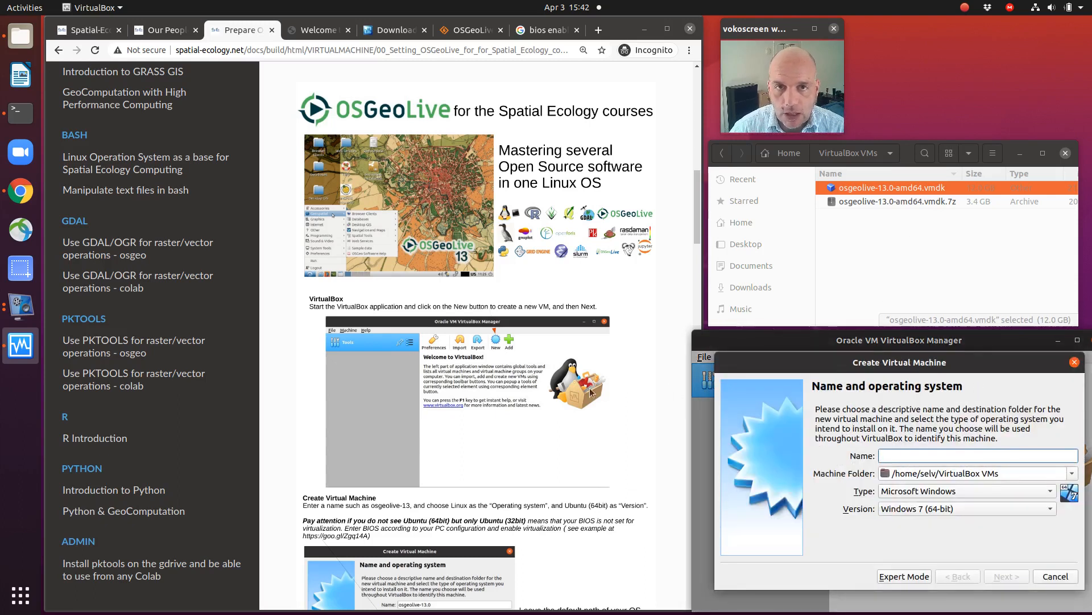
pyautogui.moveTo(951, 364)
pyautogui.mouseDown()
pyautogui.moveTo(951, 386)
pyautogui.moveTo(934, 362)
pyautogui.mouseUp()
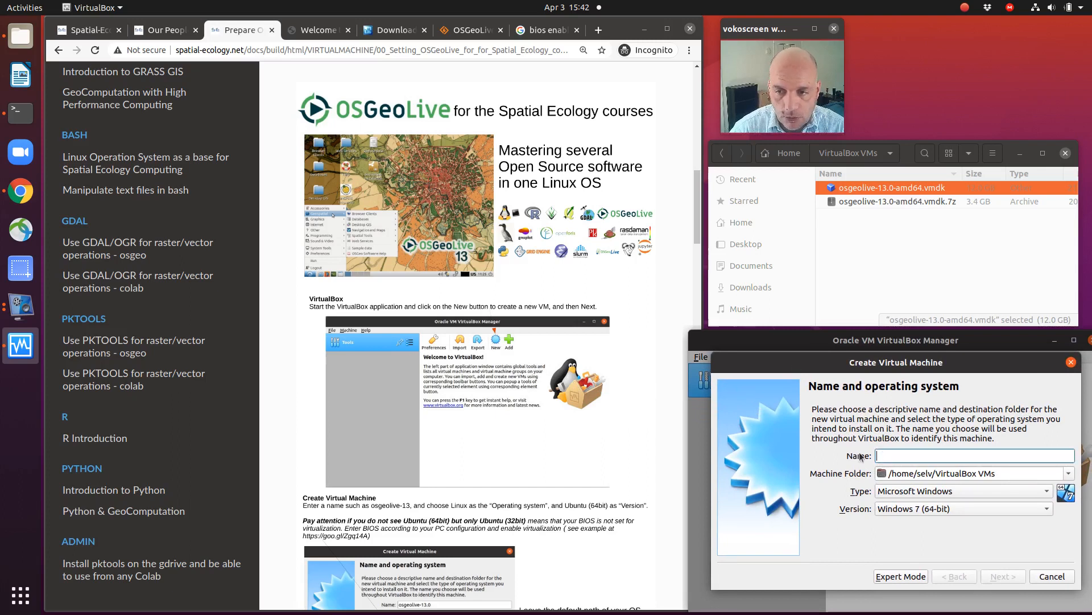
pyautogui.write('osge')
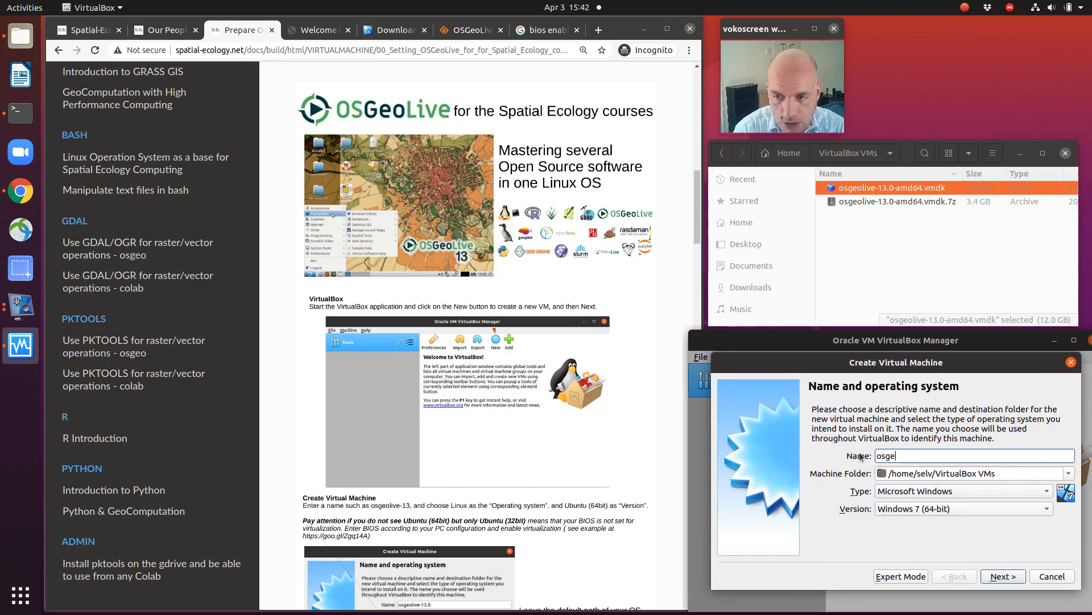
pyautogui.write('o')
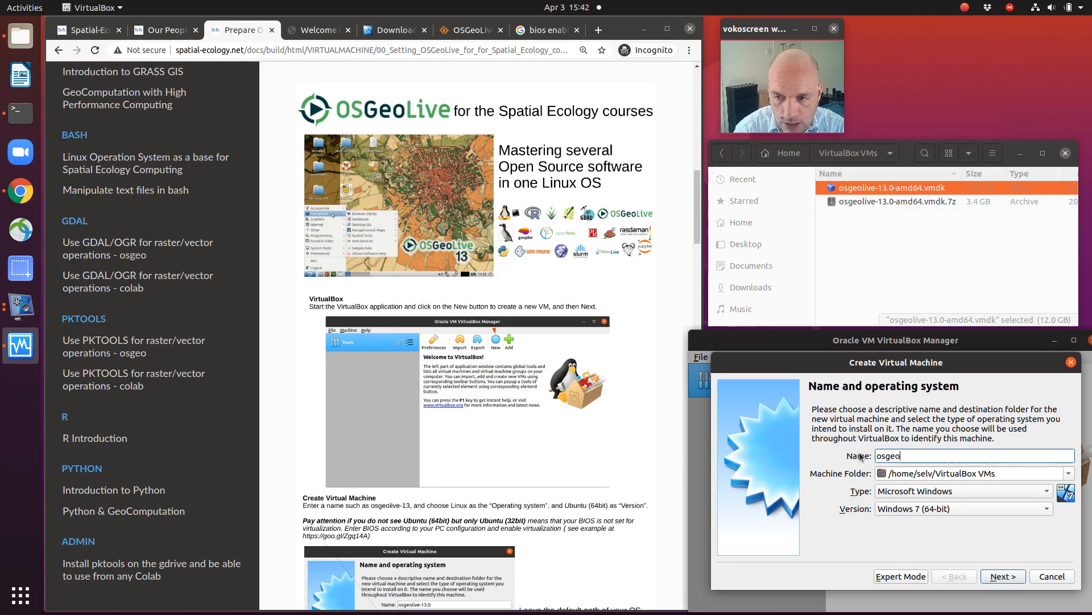
pyautogui.write('live-13')
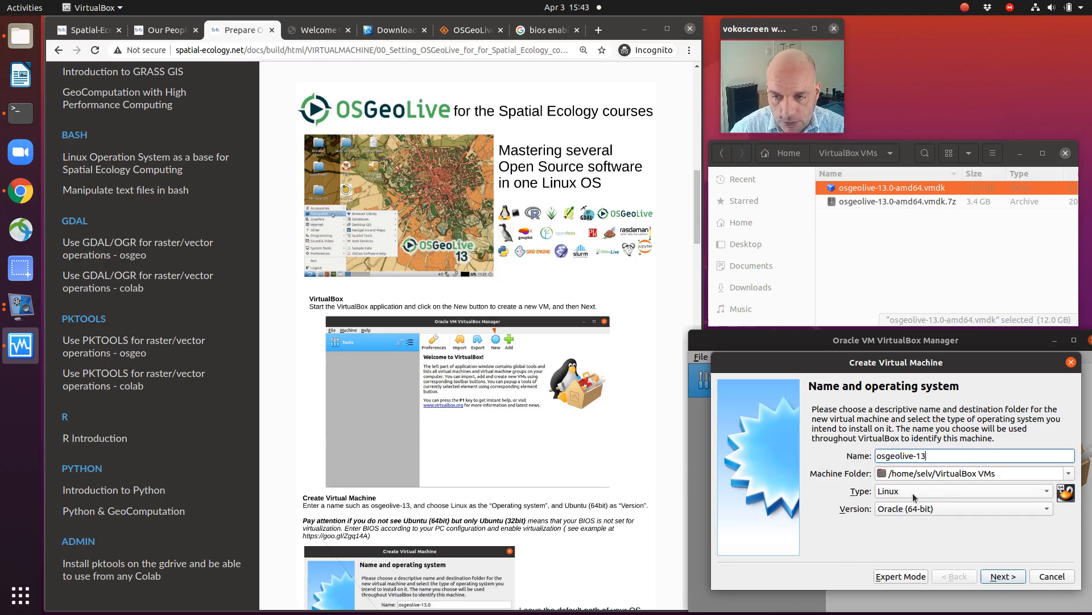
# Step: Check the machine folder path and set the operating system version to Ubuntu (64-bit)
pyautogui.click(880, 473)
pyautogui.moveTo(879, 473); pyautogui.dragTo(984, 473)
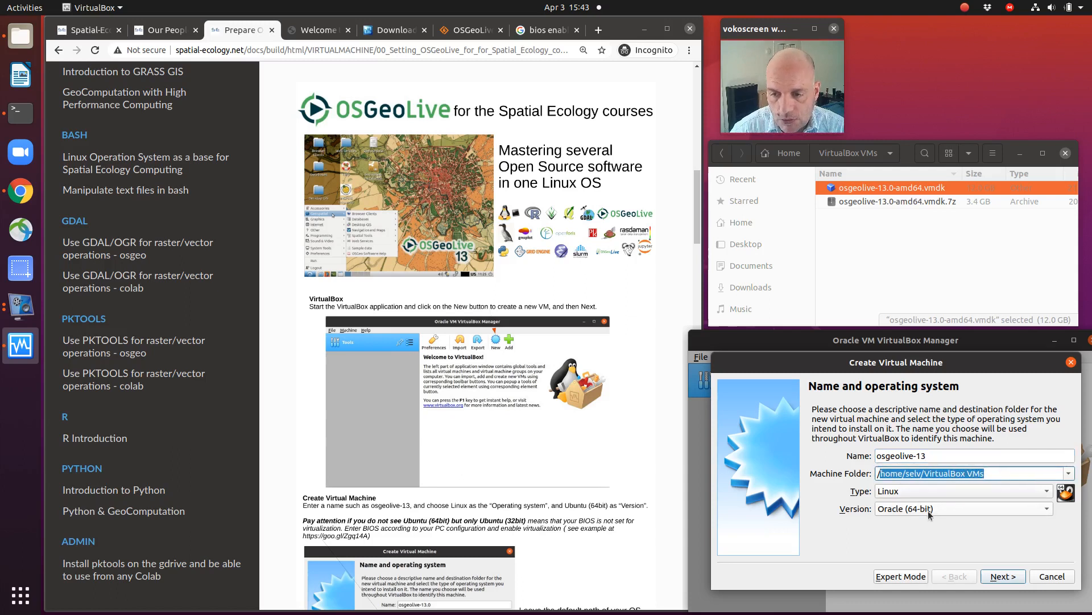
pyautogui.click(910, 508)
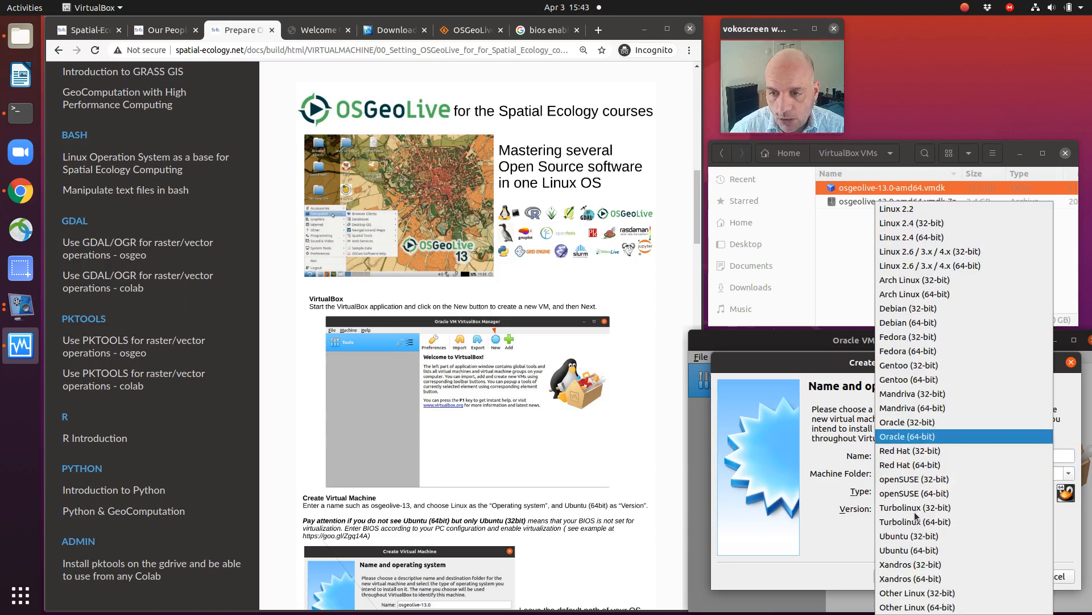
pyautogui.click(912, 550)
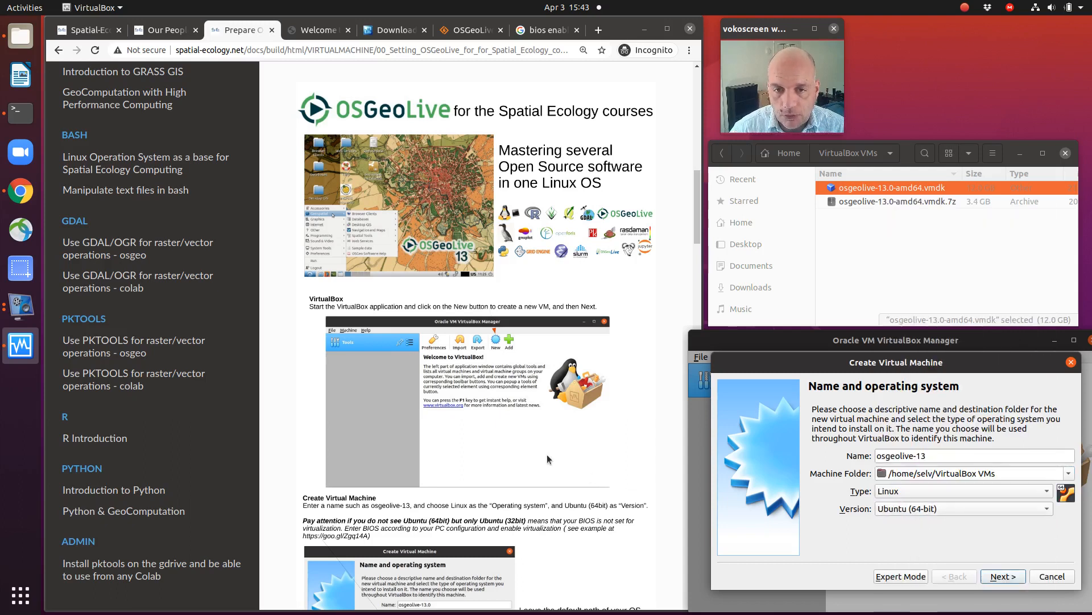
# Step: Examine the guide's note on missing Ubuntu (64bit) and the example BIOS images from the "bios enable virtualization" search
pyautogui.scroll(-3, 535, 439)
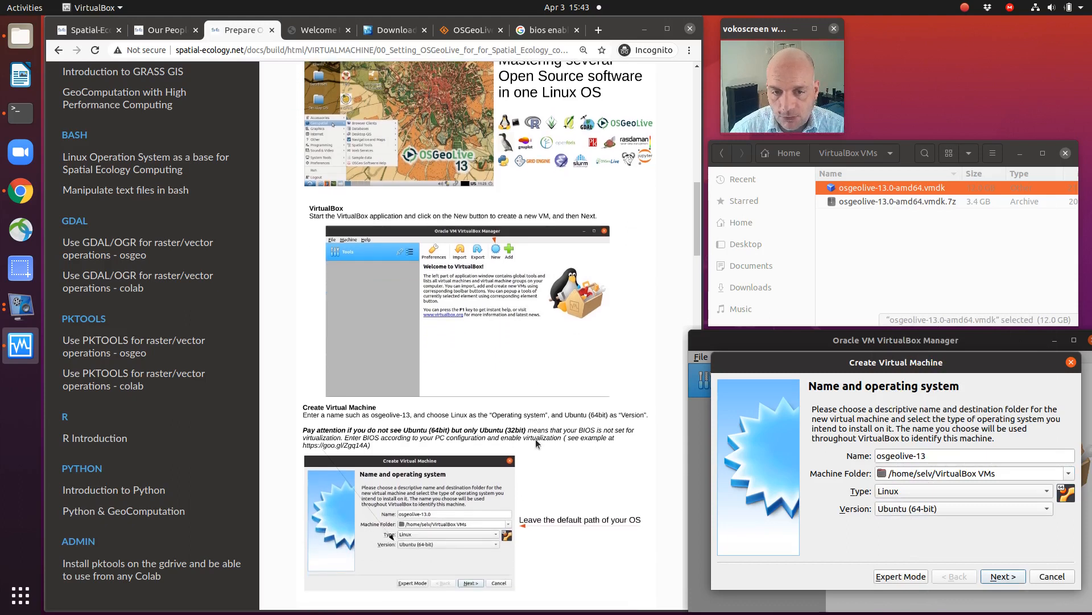
pyautogui.scroll(-1, 535, 438)
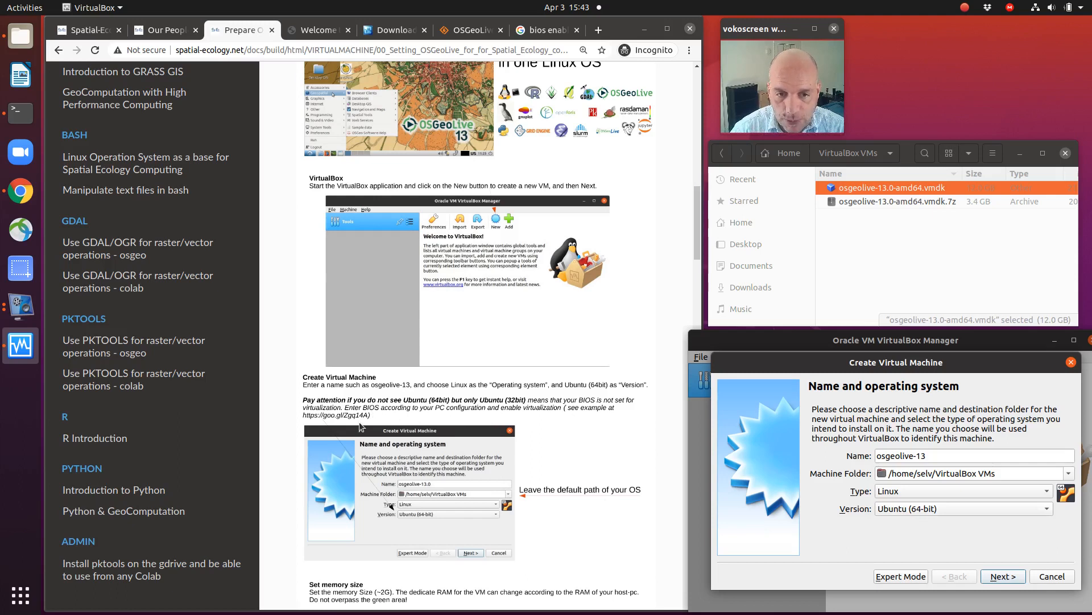
pyautogui.click(541, 30)
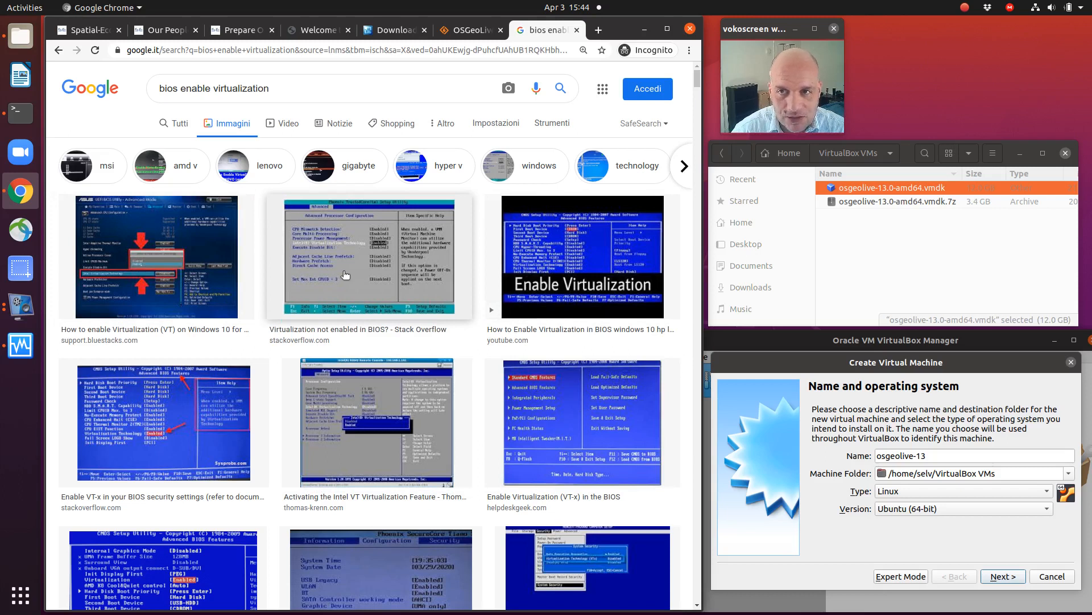
pyautogui.click(303, 260)
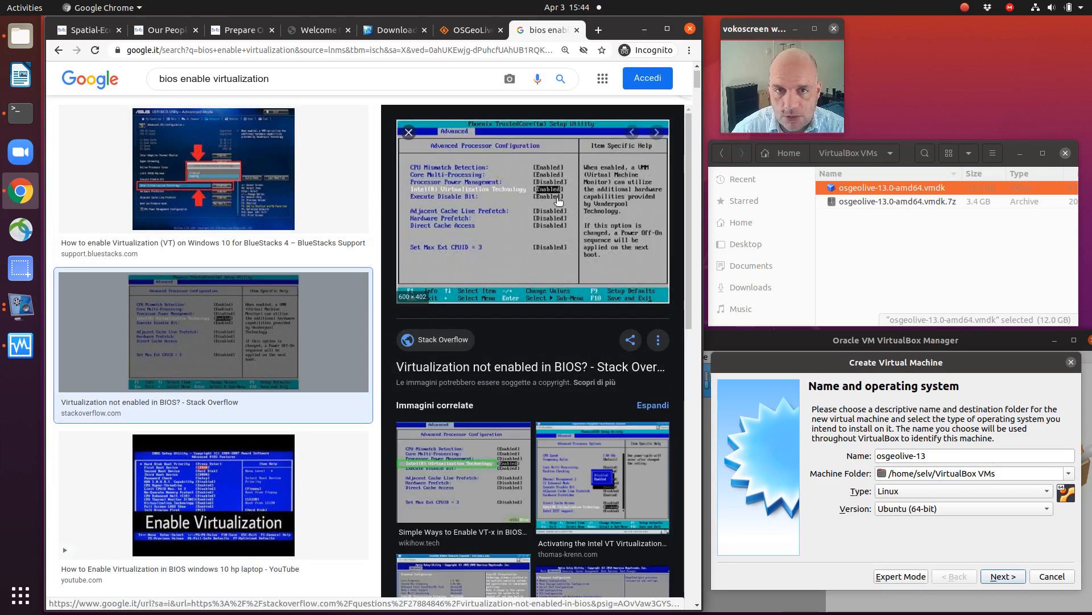
pyautogui.click(211, 494)
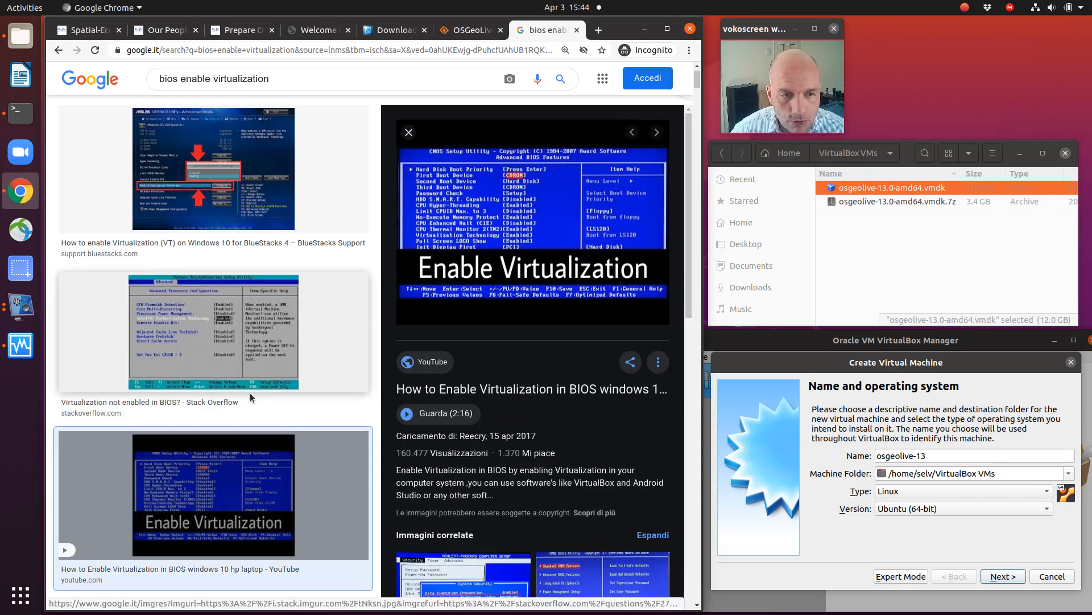
pyautogui.click(259, 229)
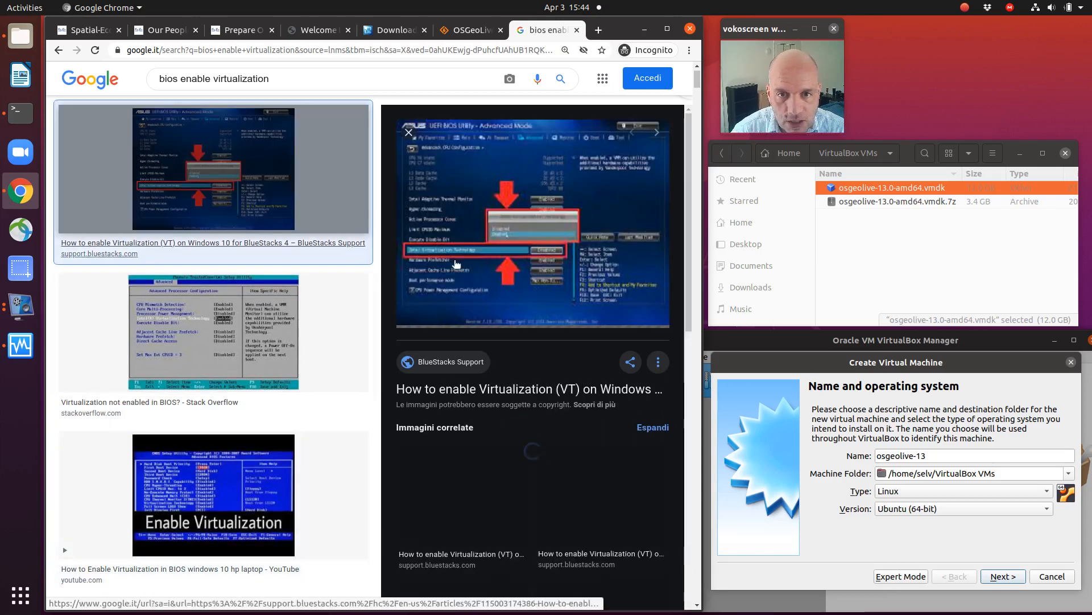
pyautogui.scroll(2, 308, 328)
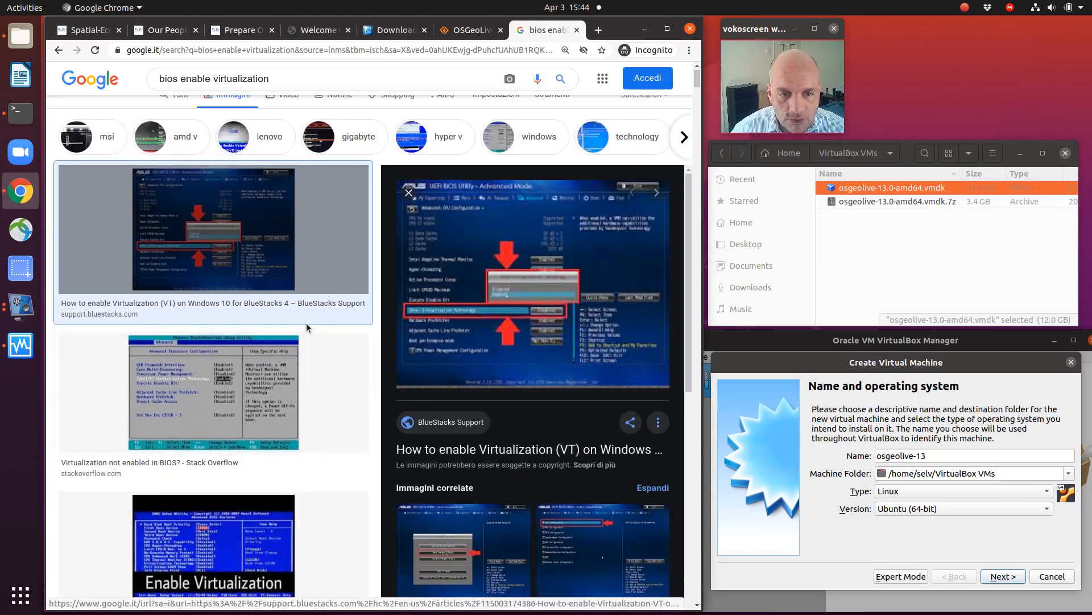
pyautogui.scroll(-2, 296, 315)
pyautogui.click(59, 54)
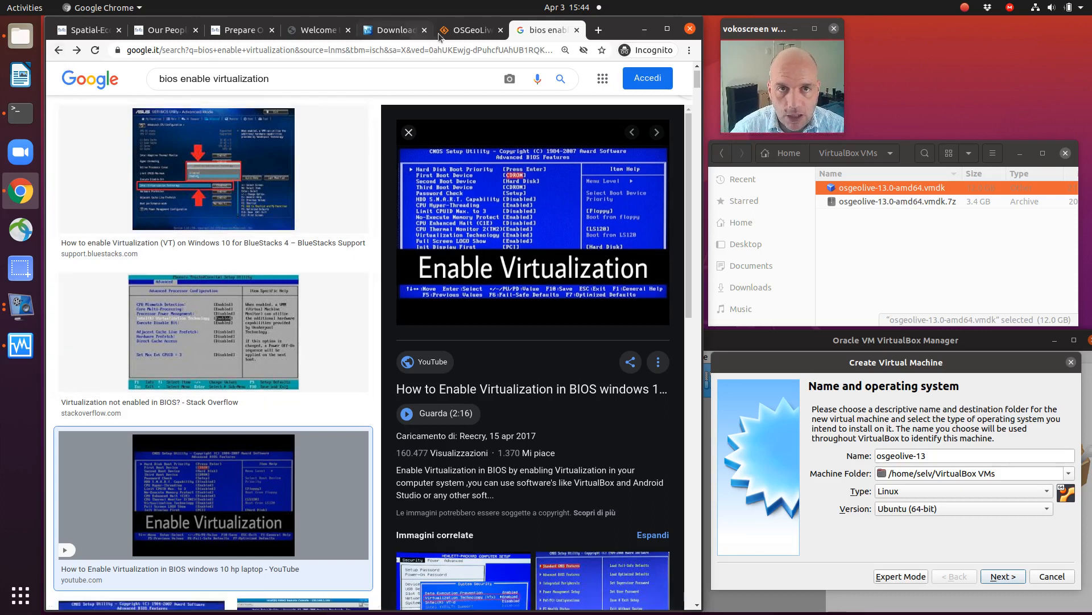
# Step: Return to the OSGeoLive course guide and show its Set memory size section
pyautogui.click(469, 32)
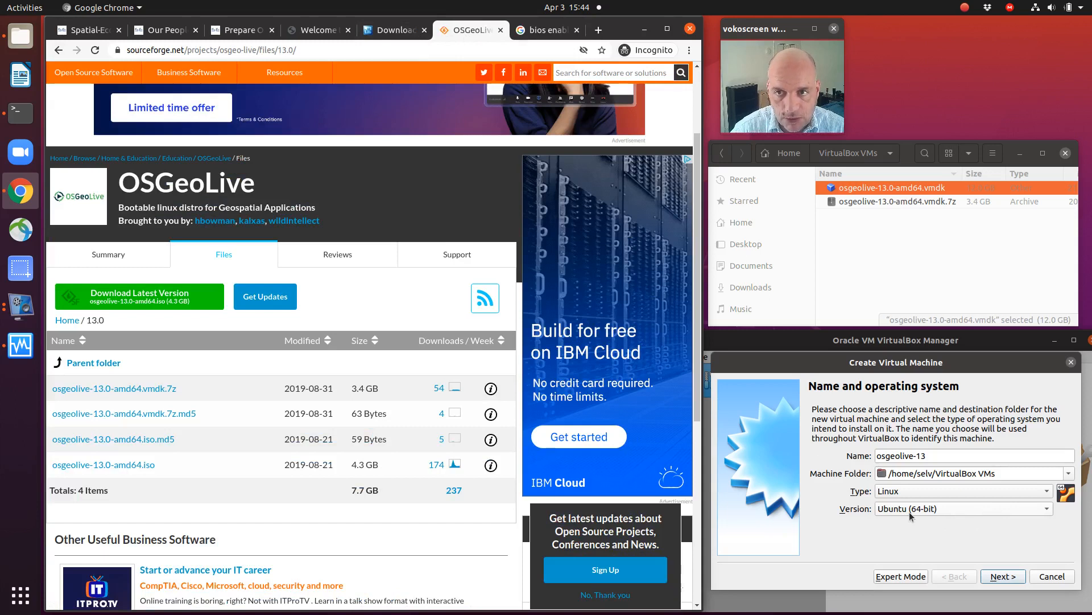
pyautogui.click(396, 31)
pyautogui.click(319, 30)
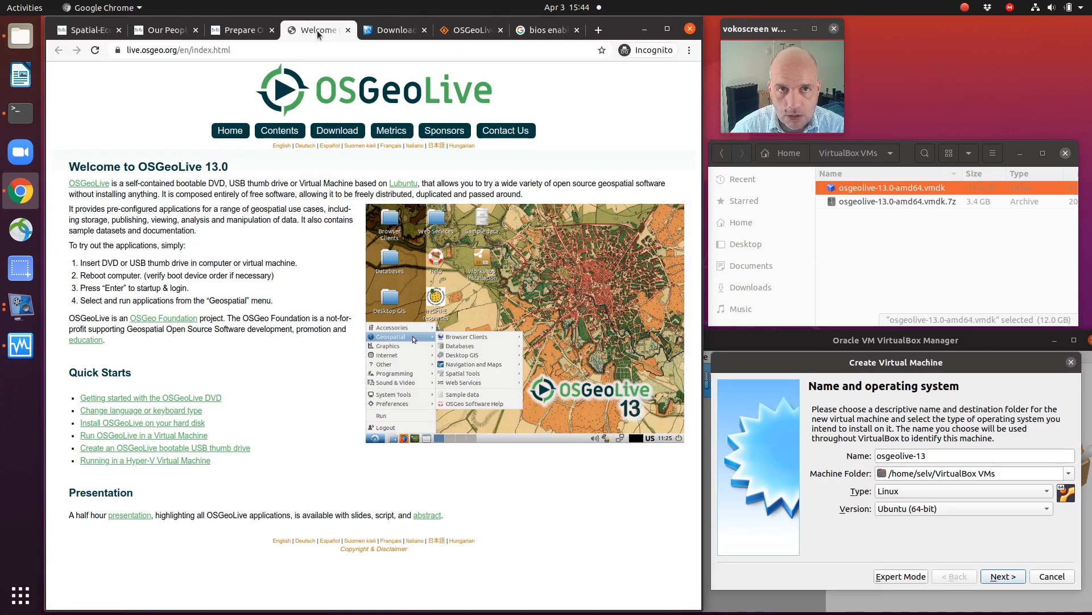
pyautogui.click(245, 31)
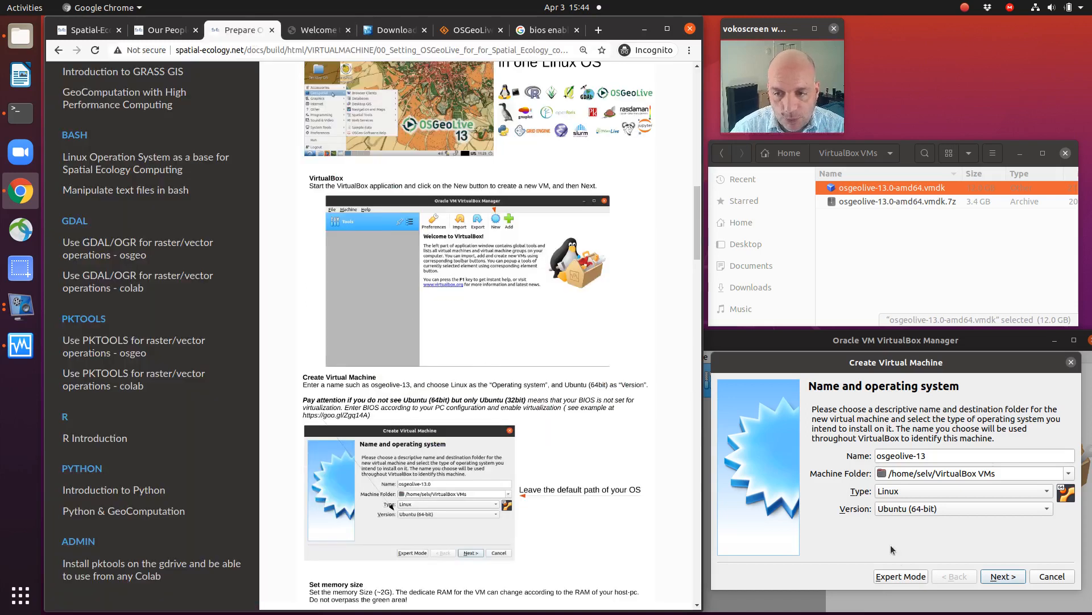
pyautogui.scroll(-2, 565, 488)
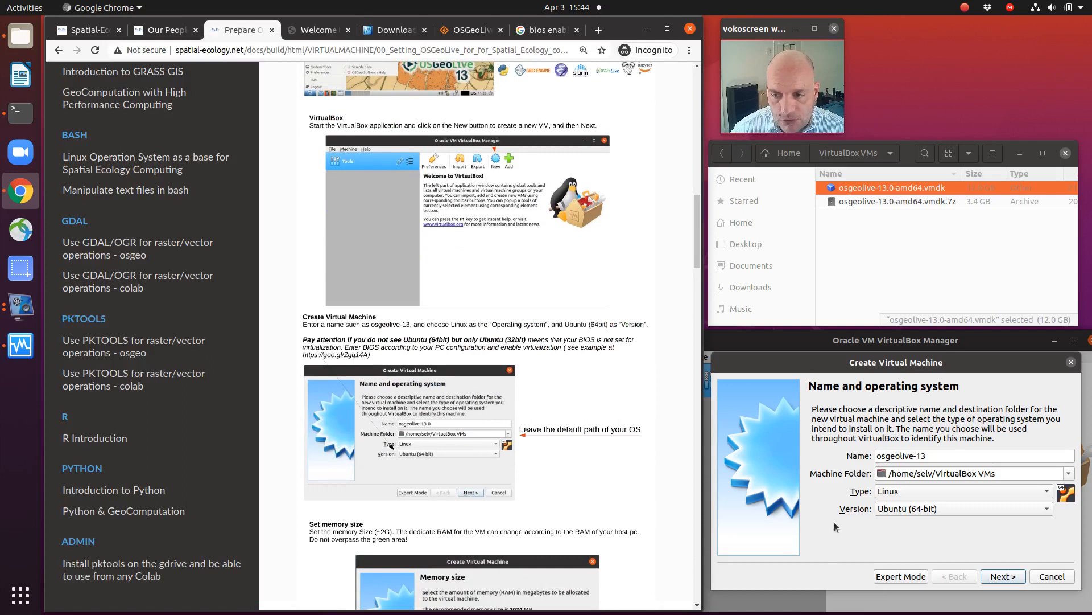
pyautogui.scroll(-2, 580, 482)
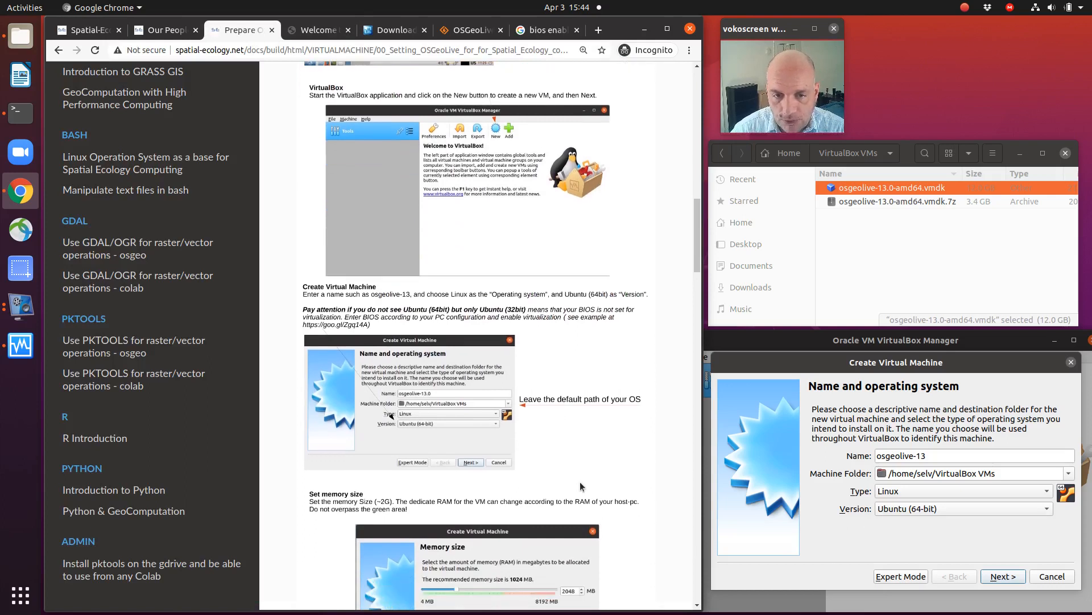
pyautogui.scroll(-2, 579, 481)
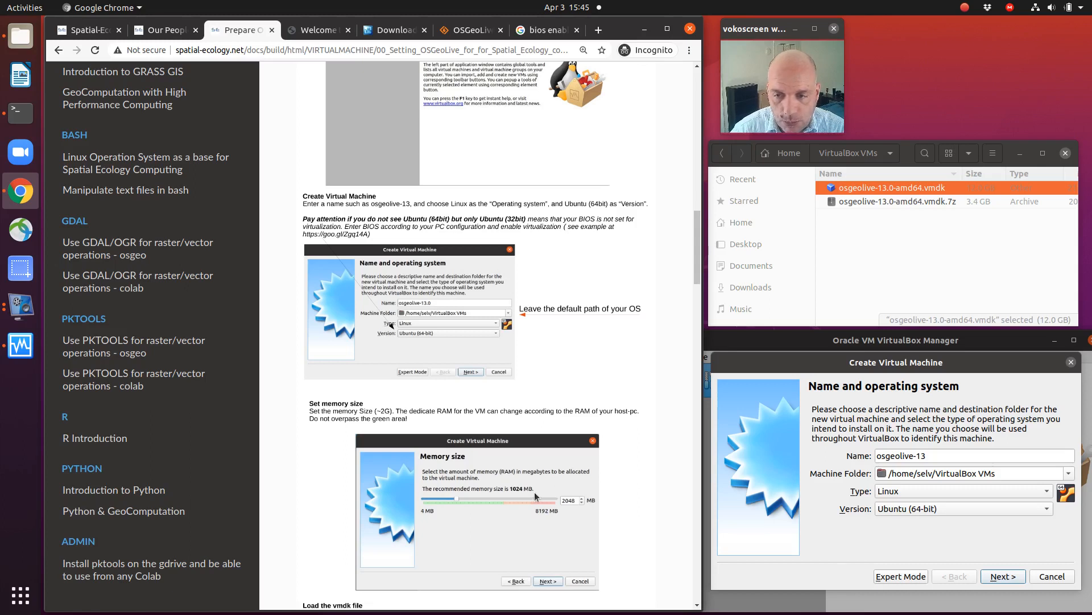
# Step: Accept the name and operating system settings, and give the virtual machine 2749 MB of memory
pyautogui.click(1006, 580)
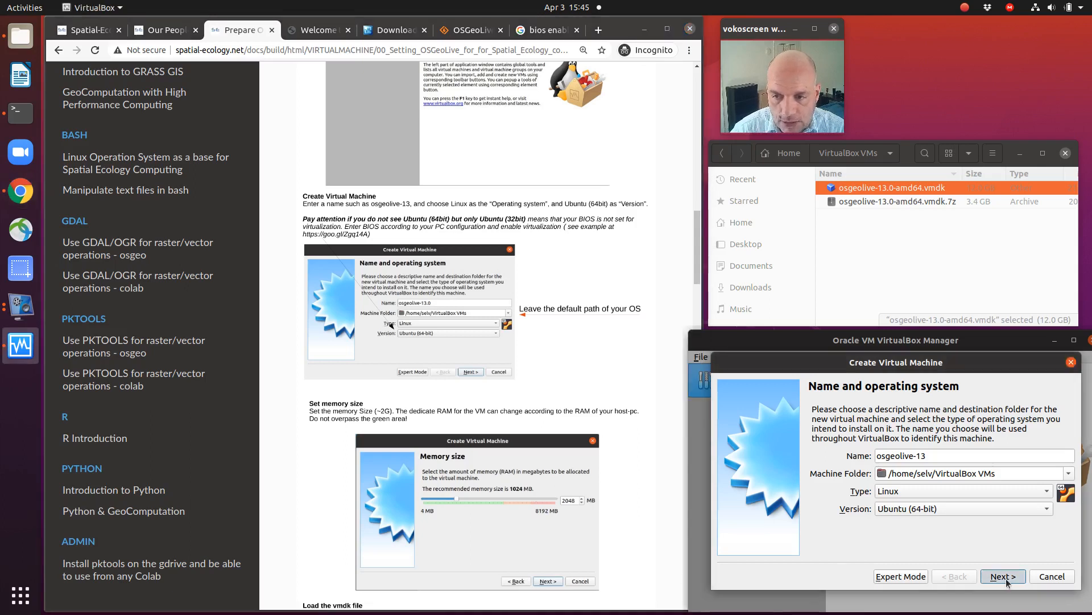
pyautogui.click(1004, 576)
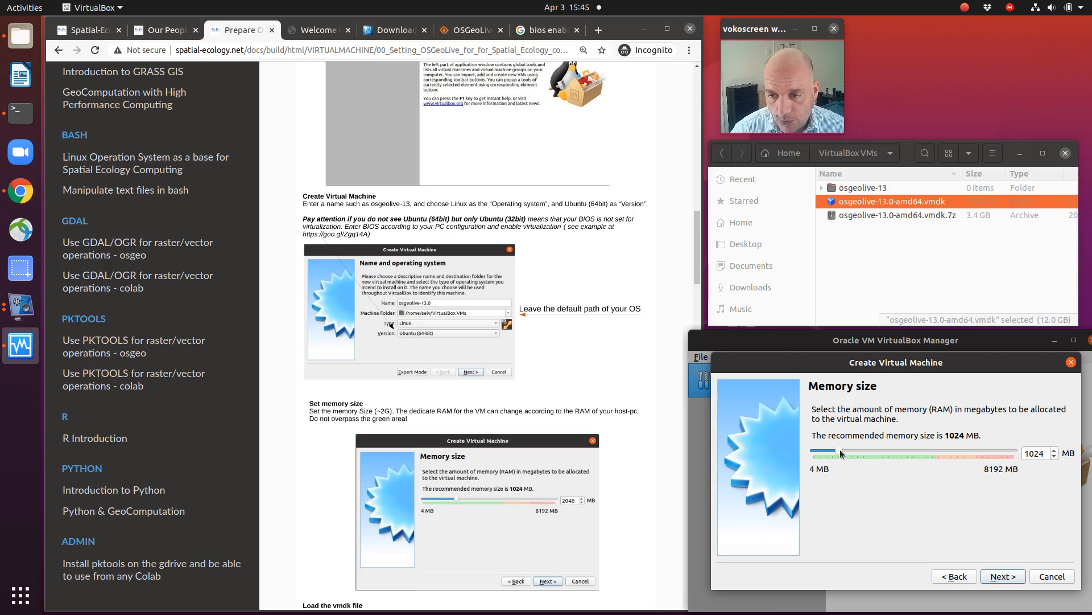
pyautogui.moveTo(841, 450); pyautogui.dragTo(879, 449)
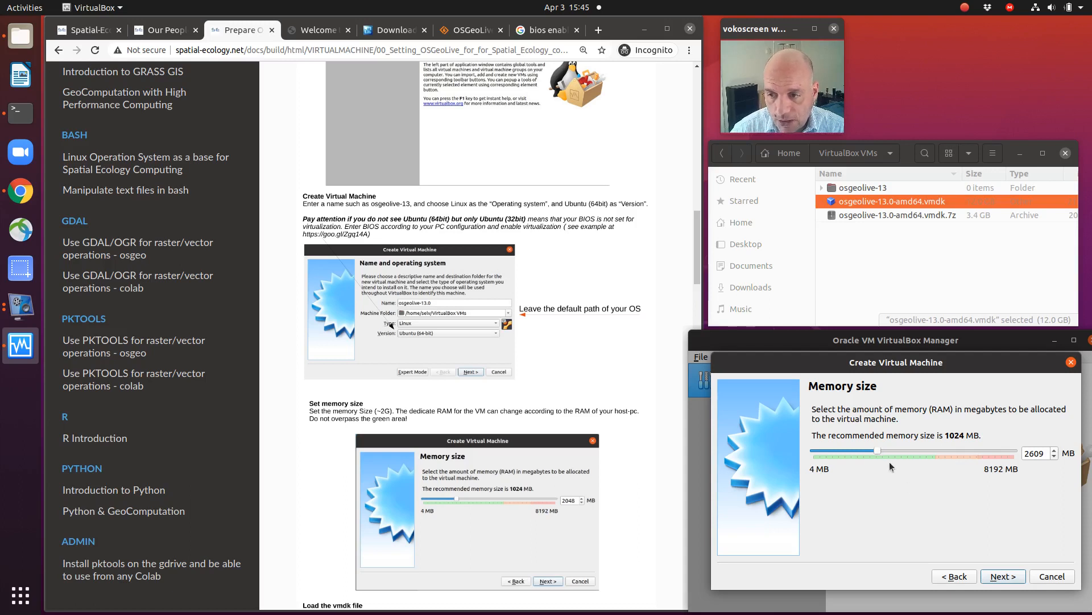
pyautogui.moveTo(876, 449); pyautogui.dragTo(880, 449)
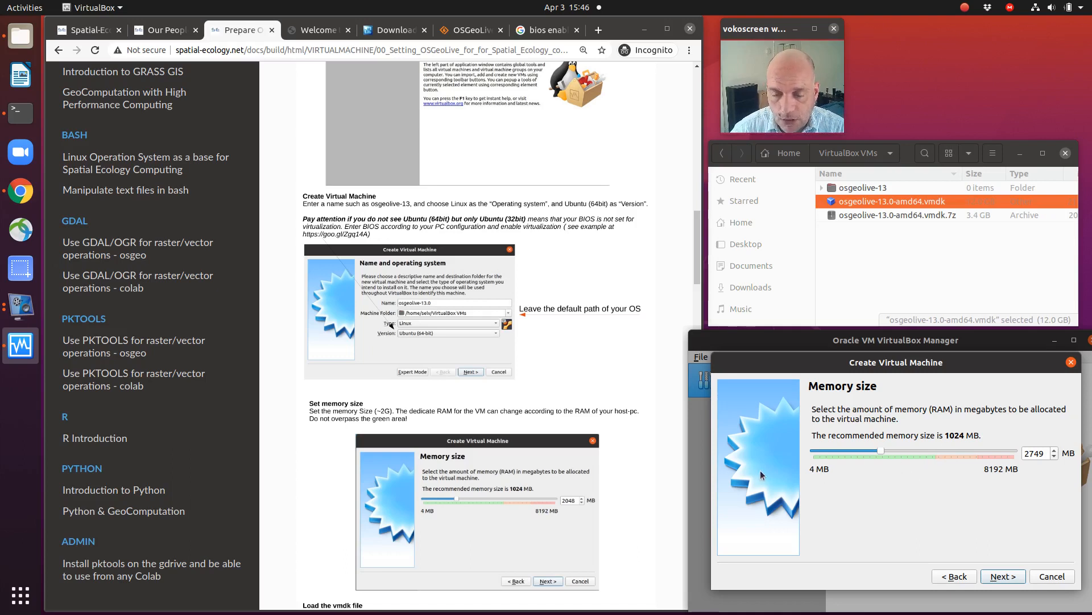
pyautogui.scroll(-1, 610, 466)
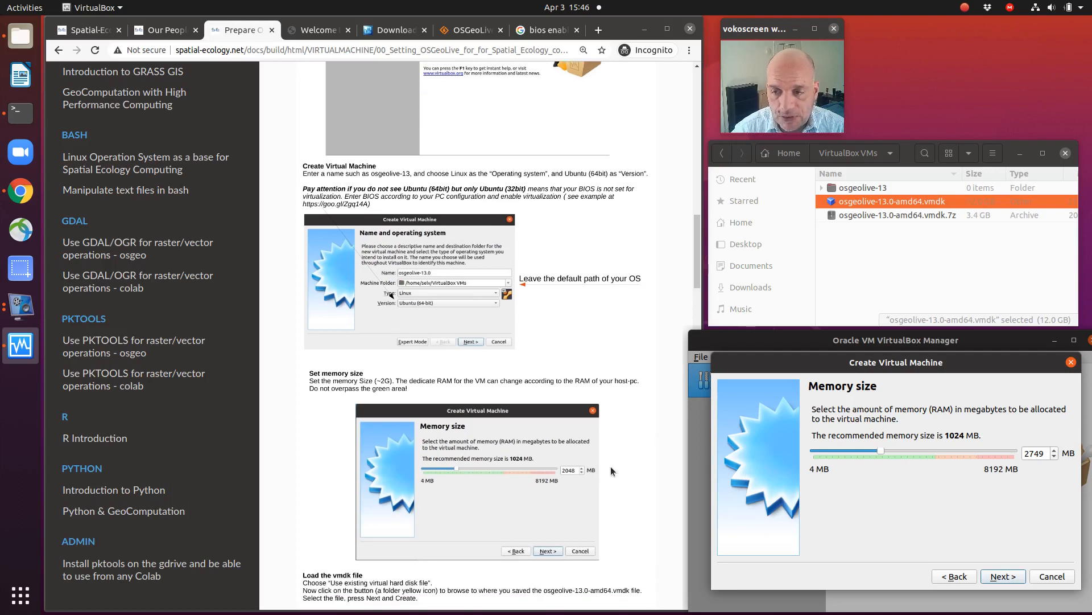
pyautogui.click(1000, 576)
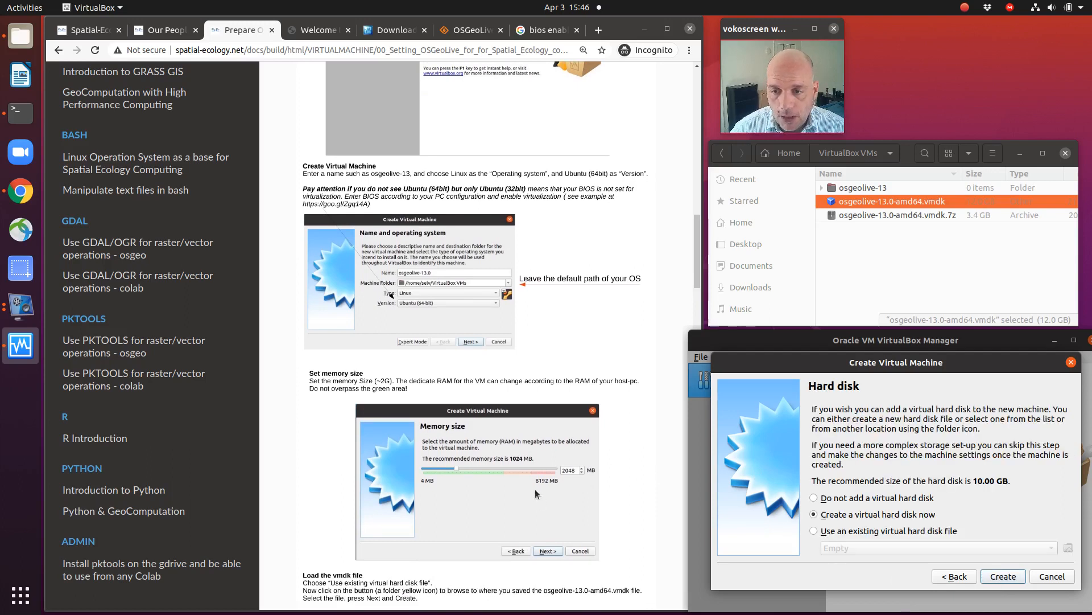
# Step: Following the guide's Load the vmdk file section, choose to use an existing virtual hard disk file
pyautogui.scroll(-3, 535, 490)
pyautogui.scroll(-5, 536, 488)
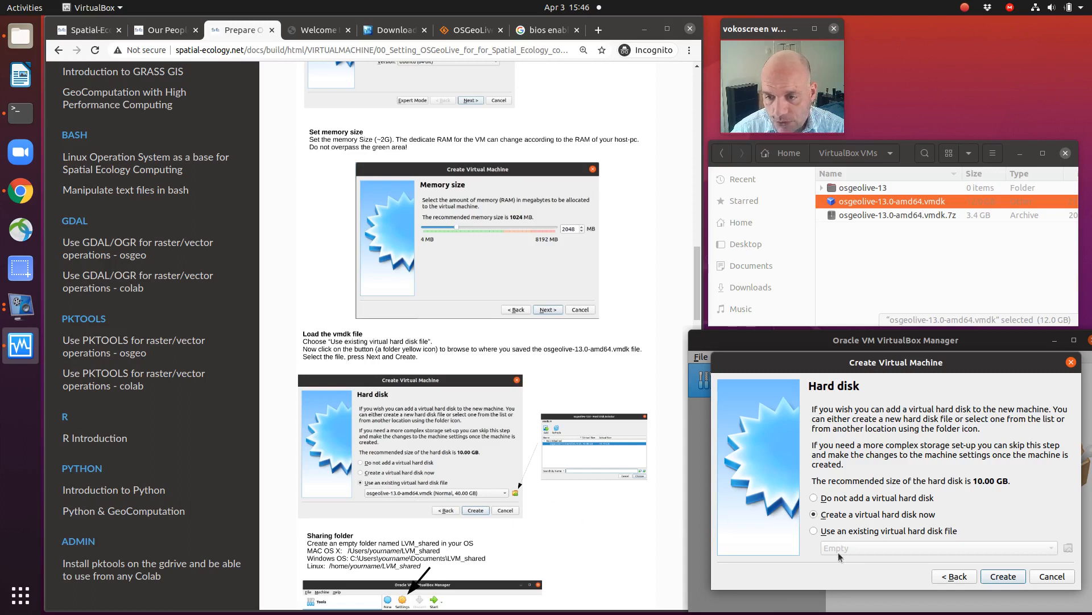
pyautogui.click(814, 531)
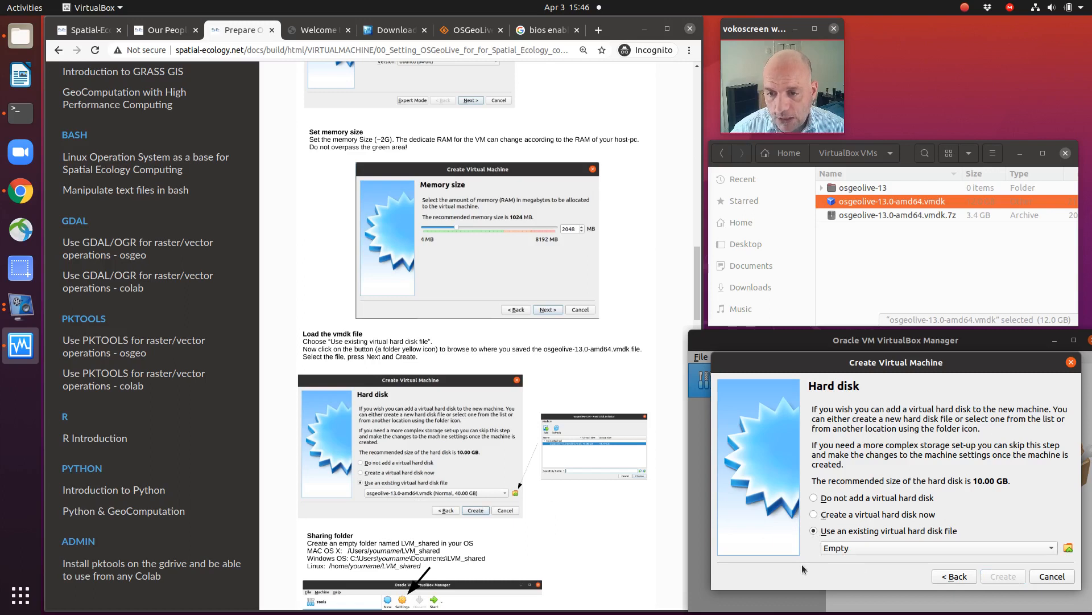
# Step: Add osgeolive-13.0-amd64.vmdk from the home folder's VirtualBox VMs directory as the existing hard disk, and create the virtual machine
pyautogui.click(1069, 548)
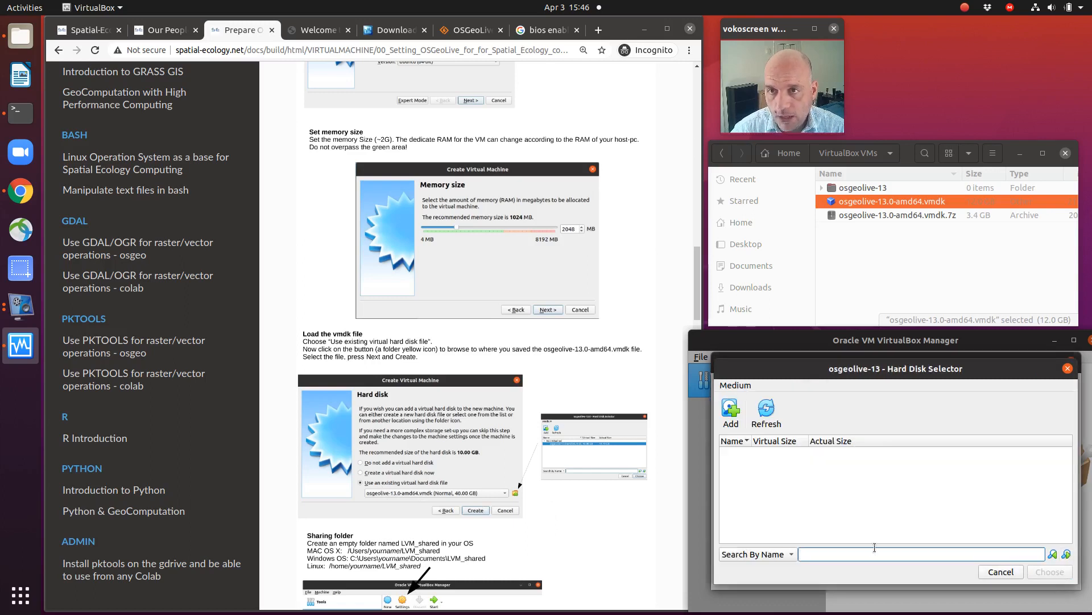
pyautogui.click(732, 424)
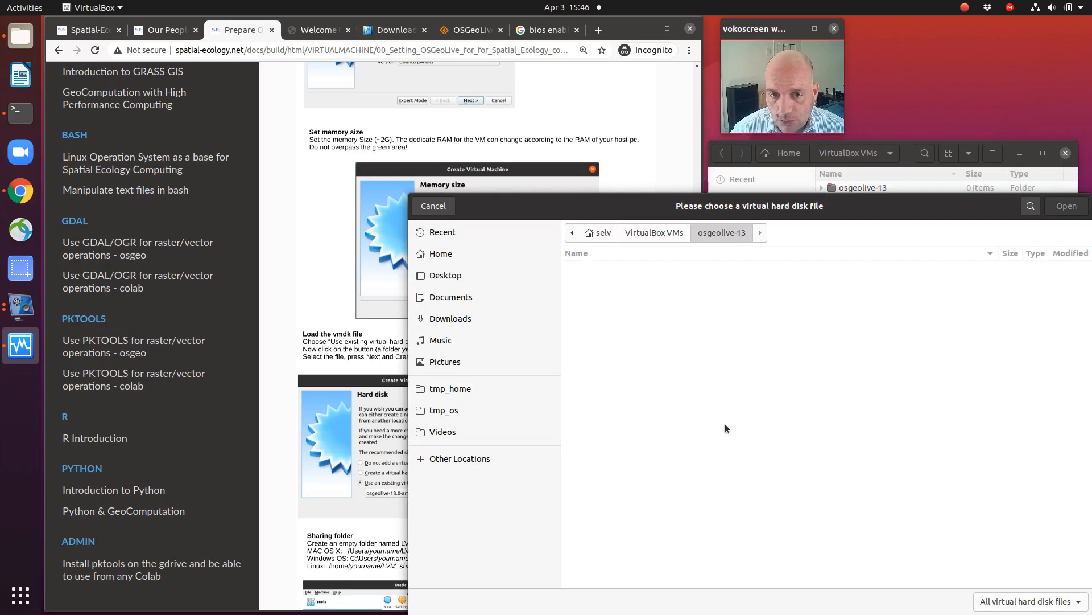
pyautogui.click(458, 259)
pyautogui.scroll(-5, 650, 419)
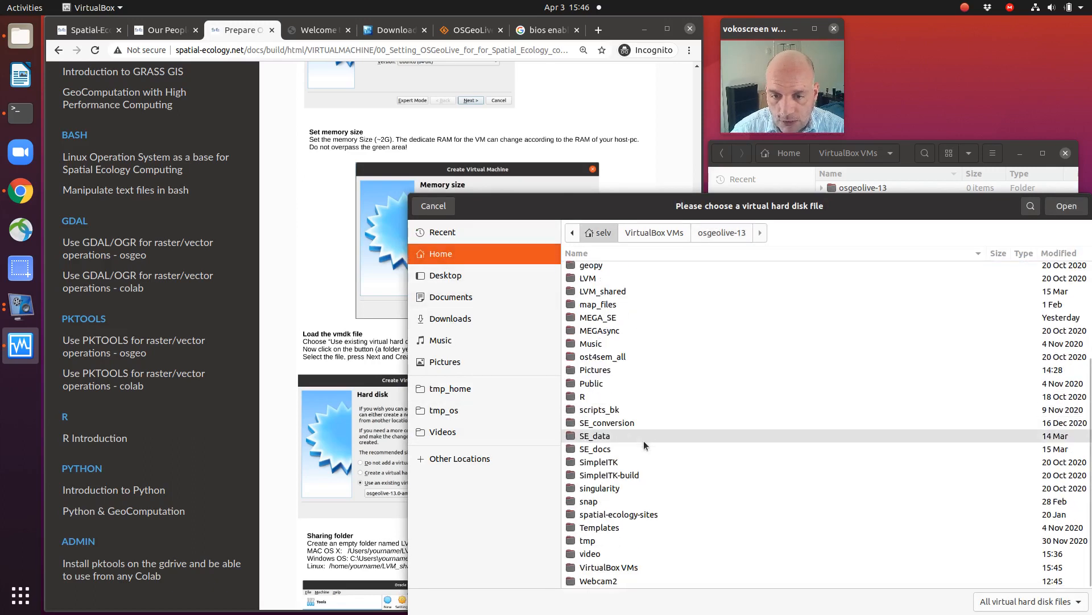
pyautogui.doubleClick(621, 566)
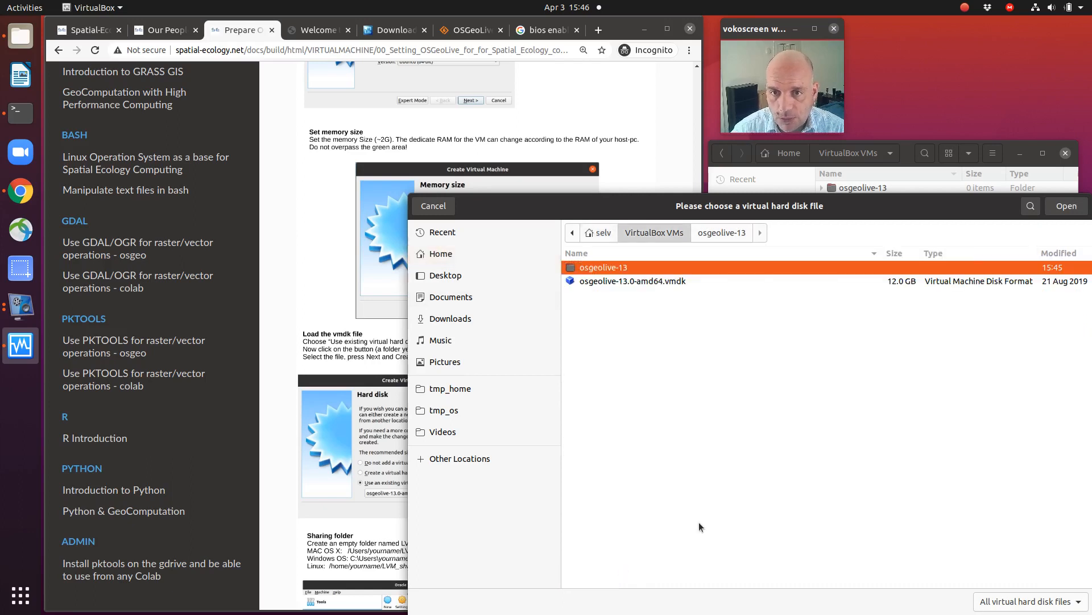
pyautogui.click(625, 282)
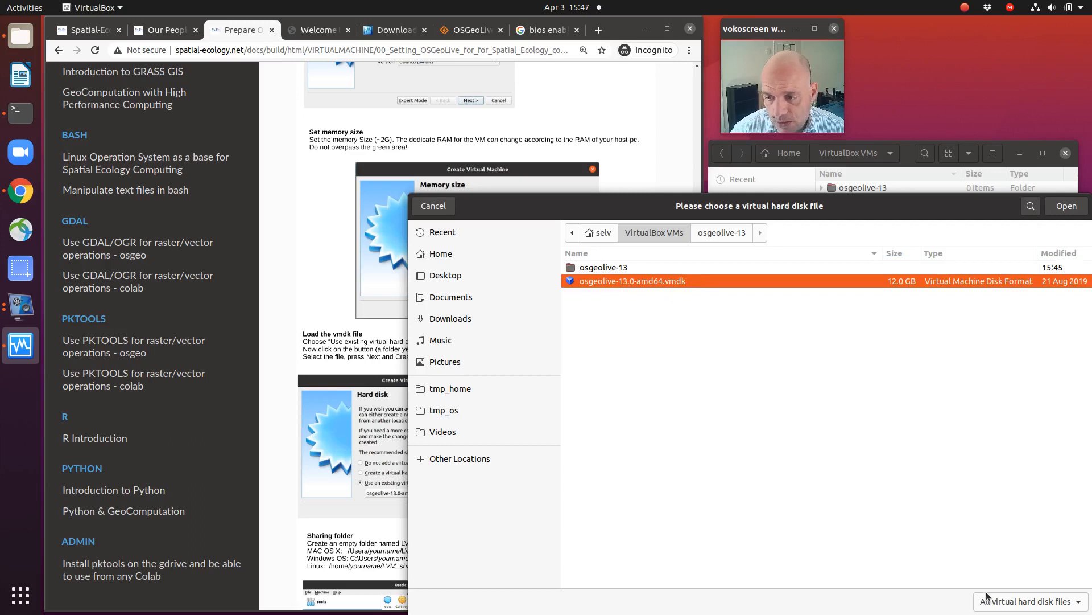
pyautogui.press('Return')
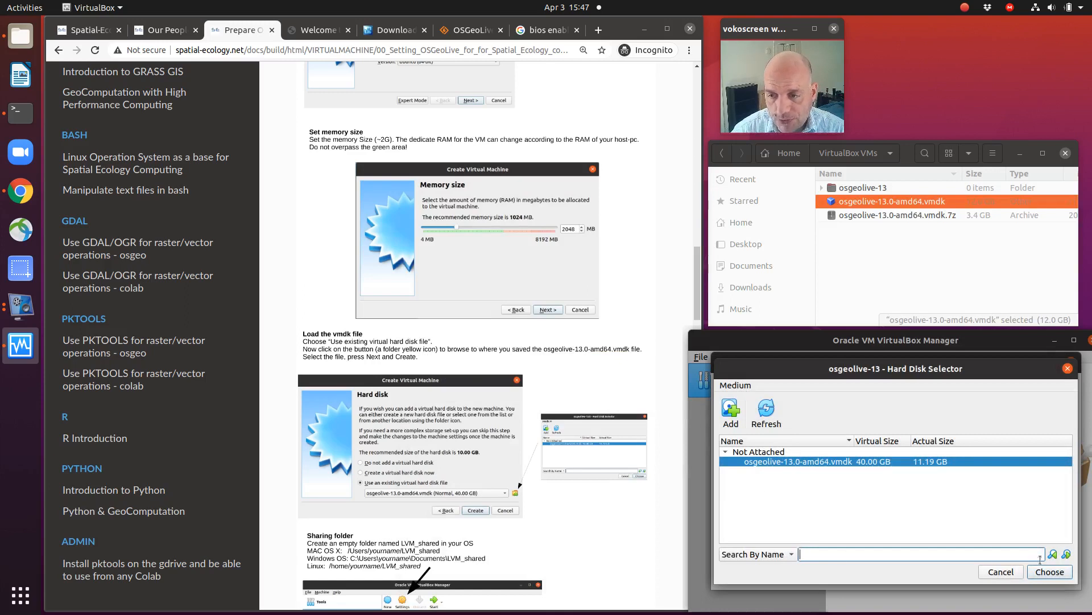
pyautogui.click(1052, 572)
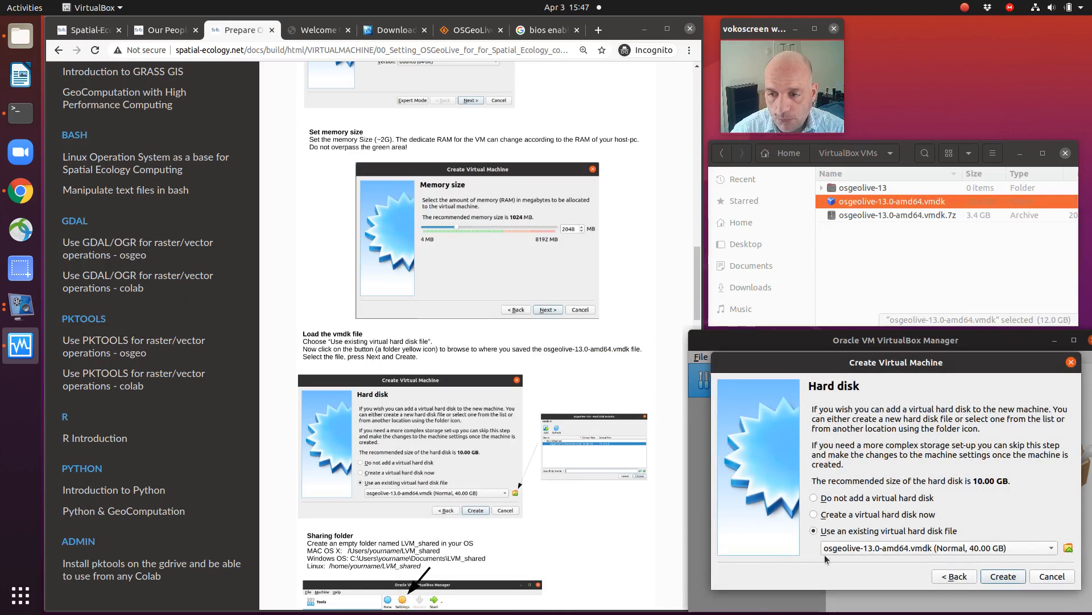
pyautogui.click(1004, 577)
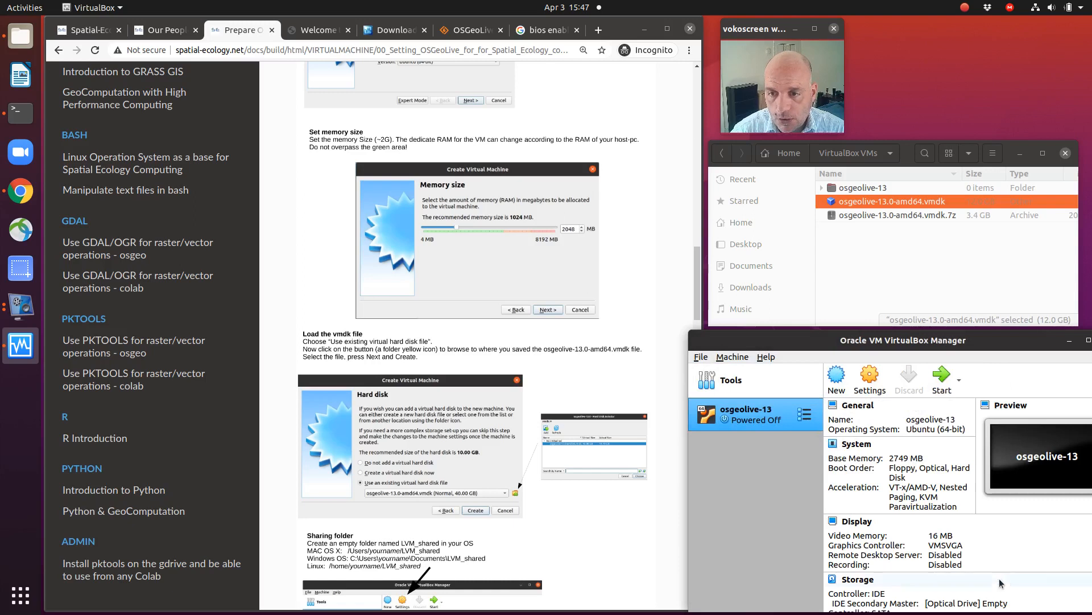
# Step: Following the guide's Sharing folder section, open the Shared Folders settings of the osgeolive-13 machine
pyautogui.scroll(-4, 542, 458)
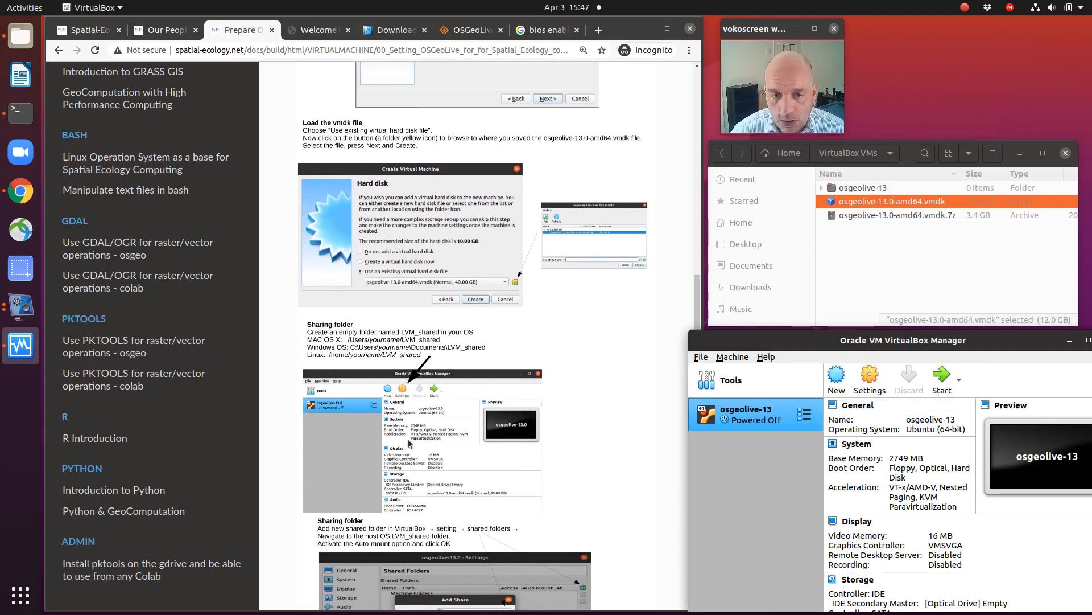
pyautogui.scroll(-2, 410, 443)
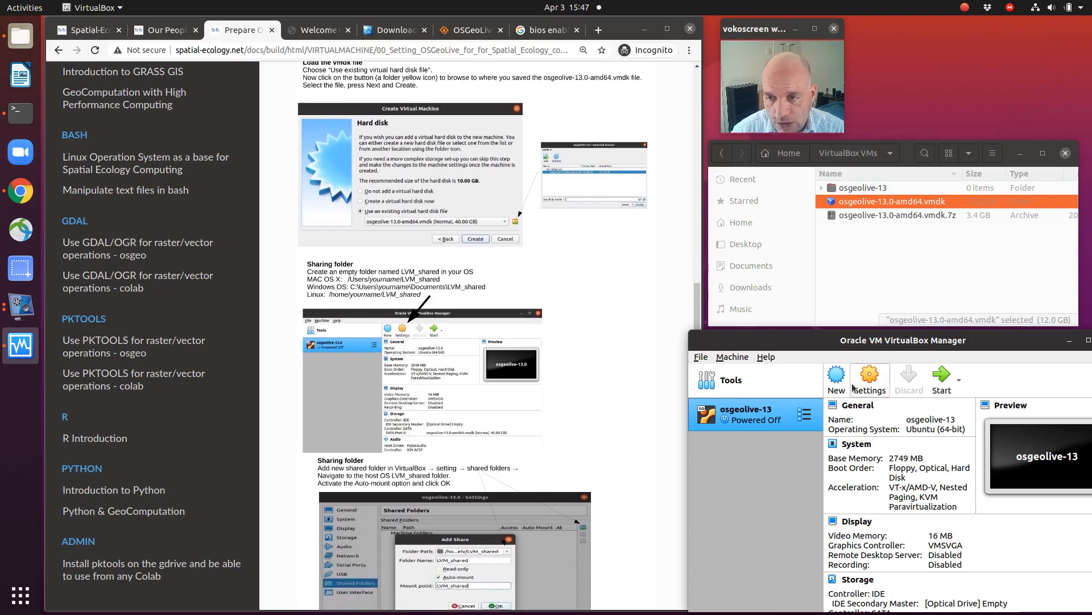
pyautogui.moveTo(780, 332); pyautogui.dragTo(779, 331)
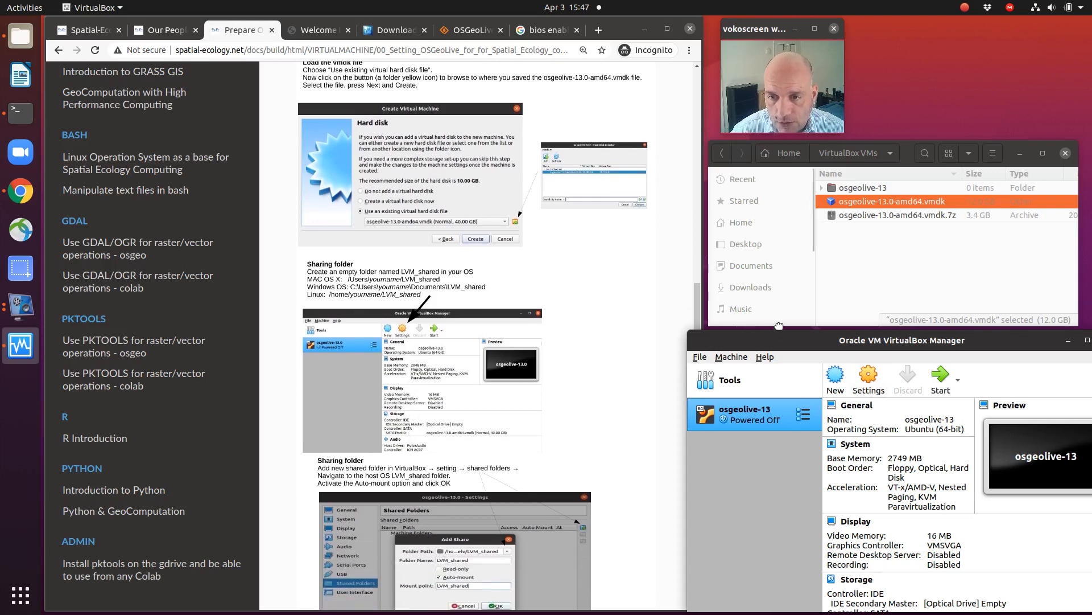
pyautogui.click(863, 384)
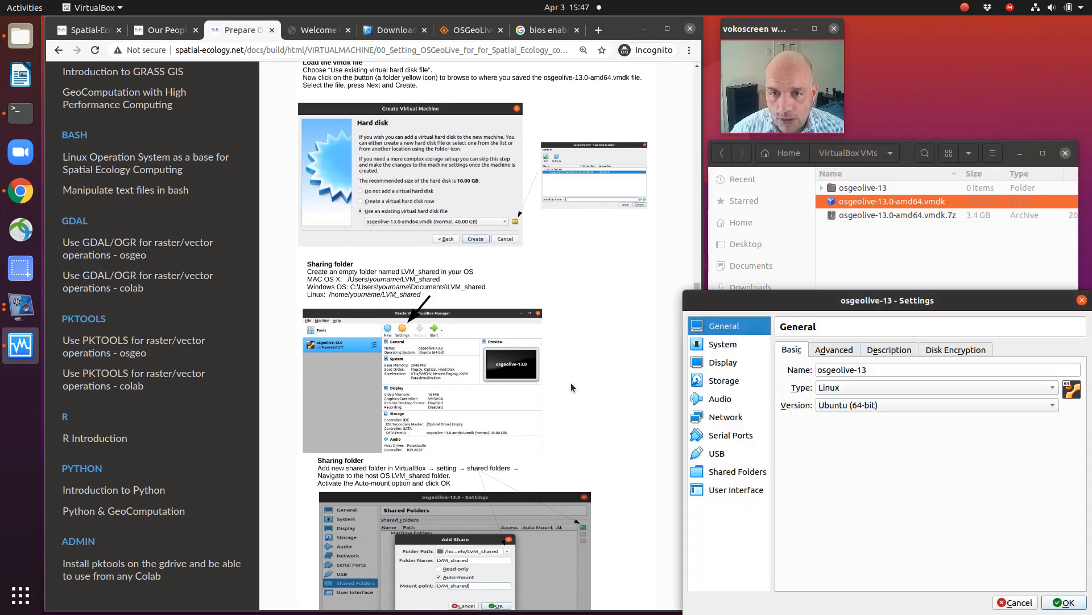
pyautogui.scroll(-7, 464, 389)
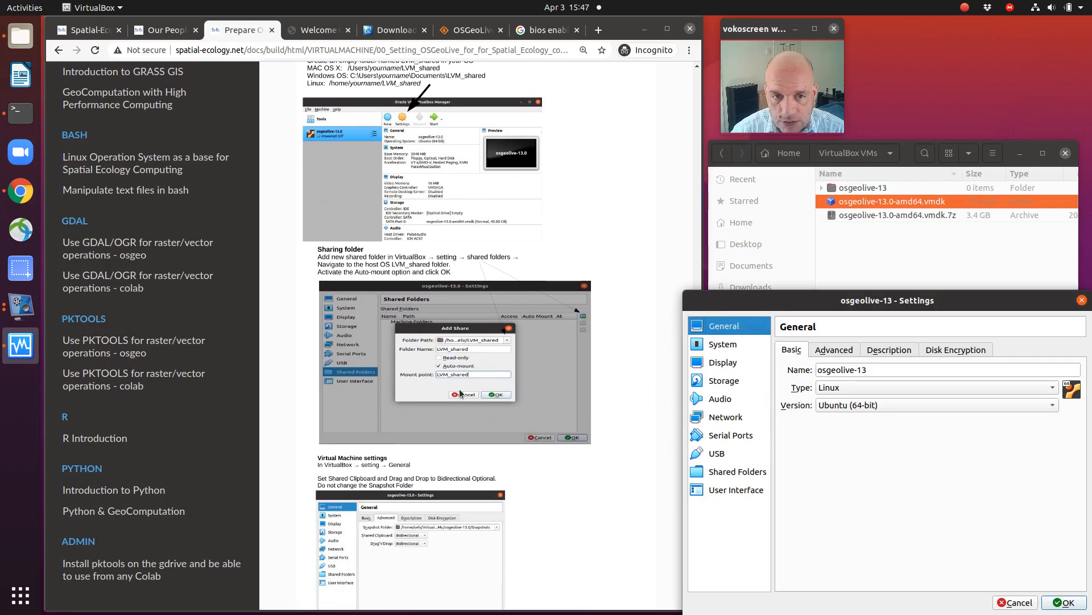
pyautogui.click(743, 473)
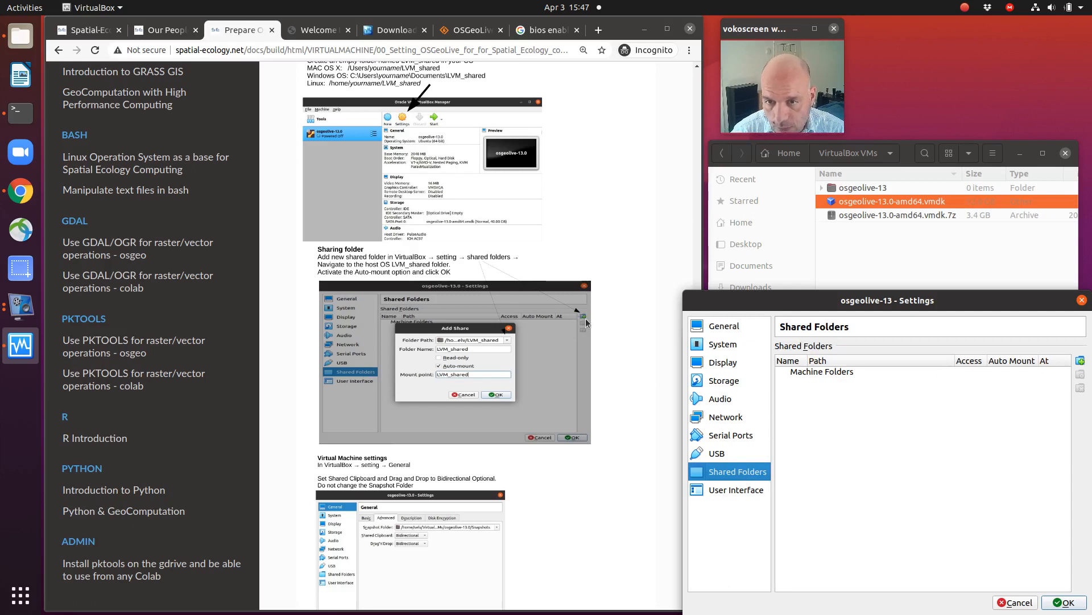
# Step: Start a new share for the machine and choose the LVM_shared directory in the home folder as its folder path
pyautogui.click(1081, 361)
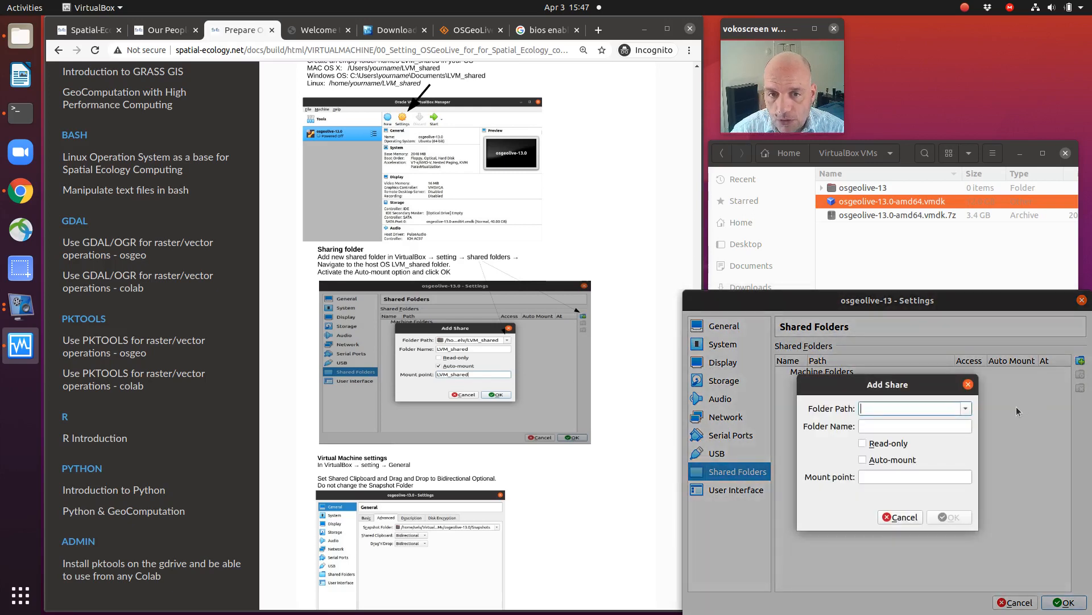
pyautogui.click(966, 409)
pyautogui.click(965, 410)
pyautogui.click(964, 412)
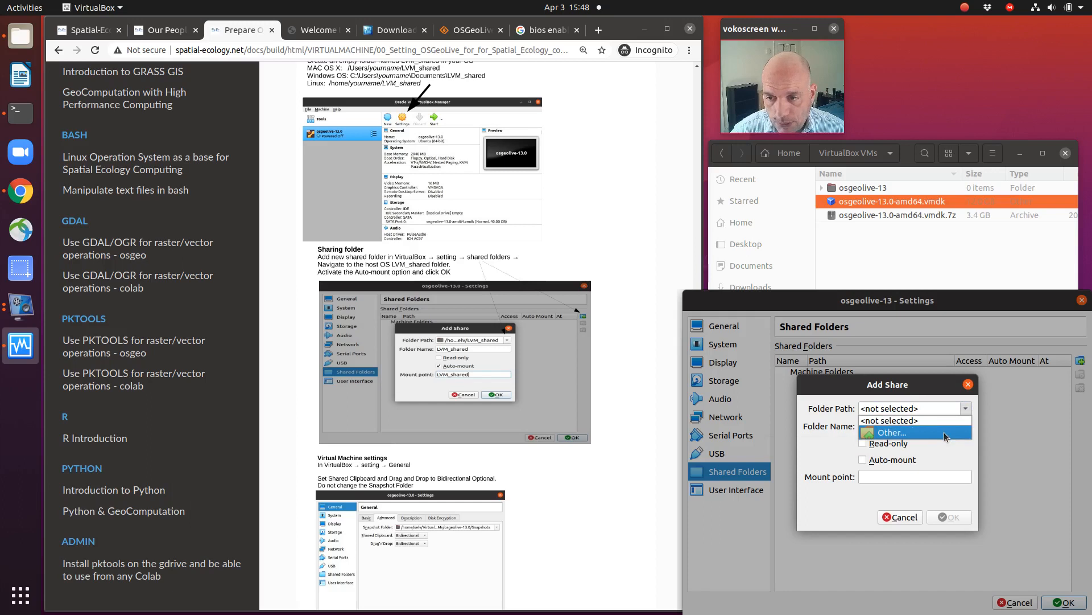
pyautogui.click(944, 432)
pyautogui.scroll(-2, 722, 435)
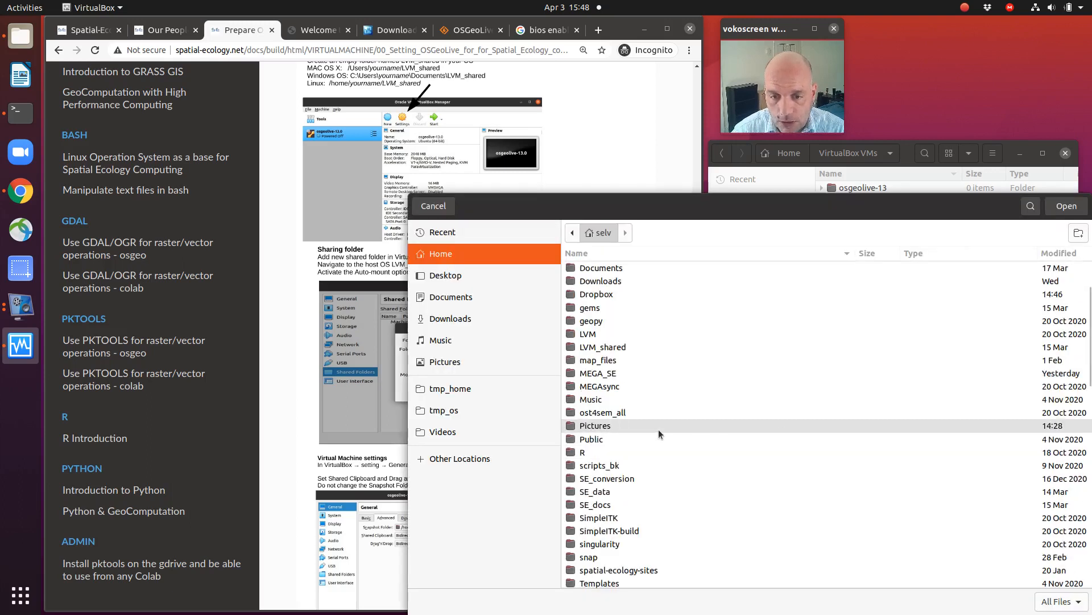
pyautogui.scroll(-1, 655, 430)
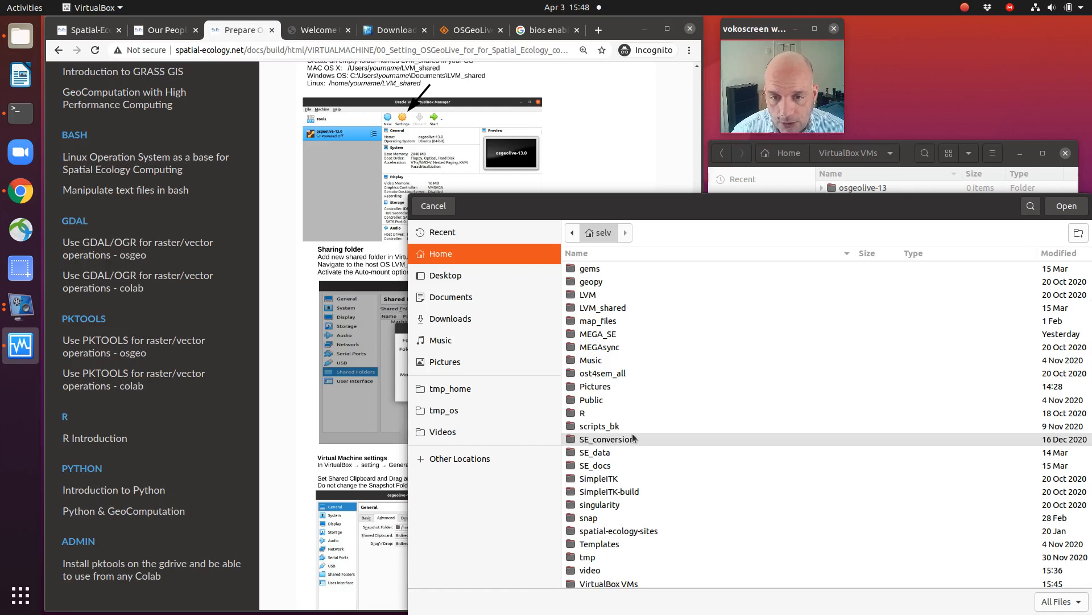
pyautogui.scroll(-2, 633, 437)
pyautogui.scroll(2, 634, 437)
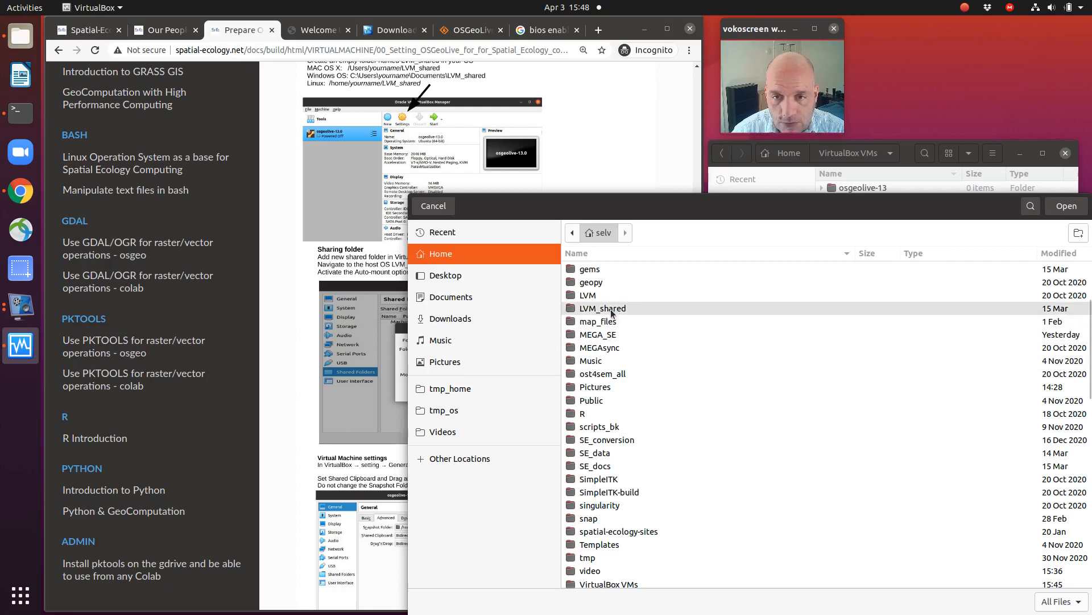
pyautogui.click(593, 310)
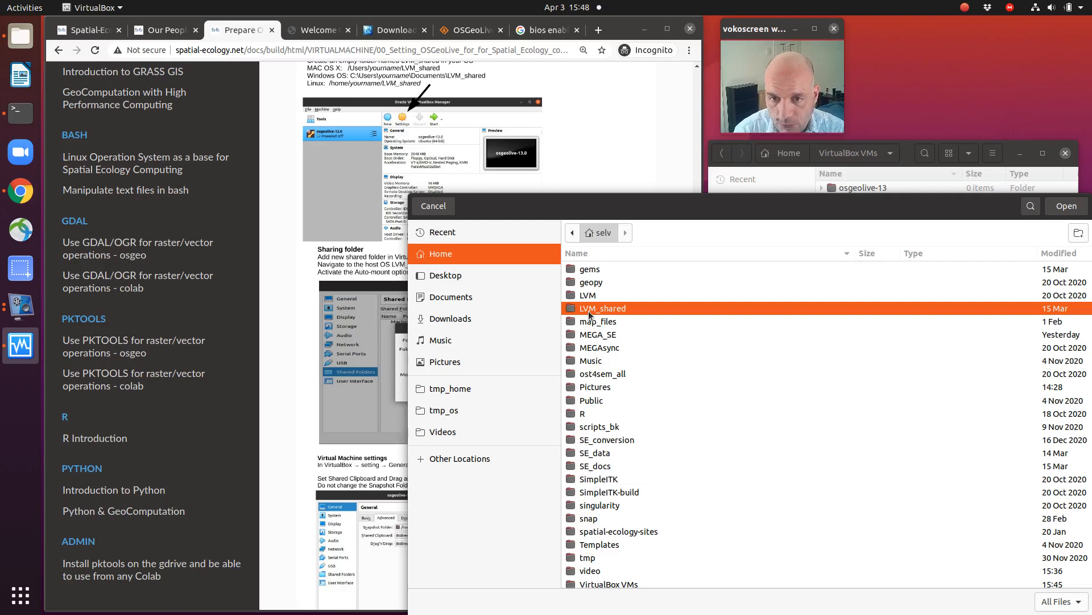
pyautogui.doubleClick(588, 311)
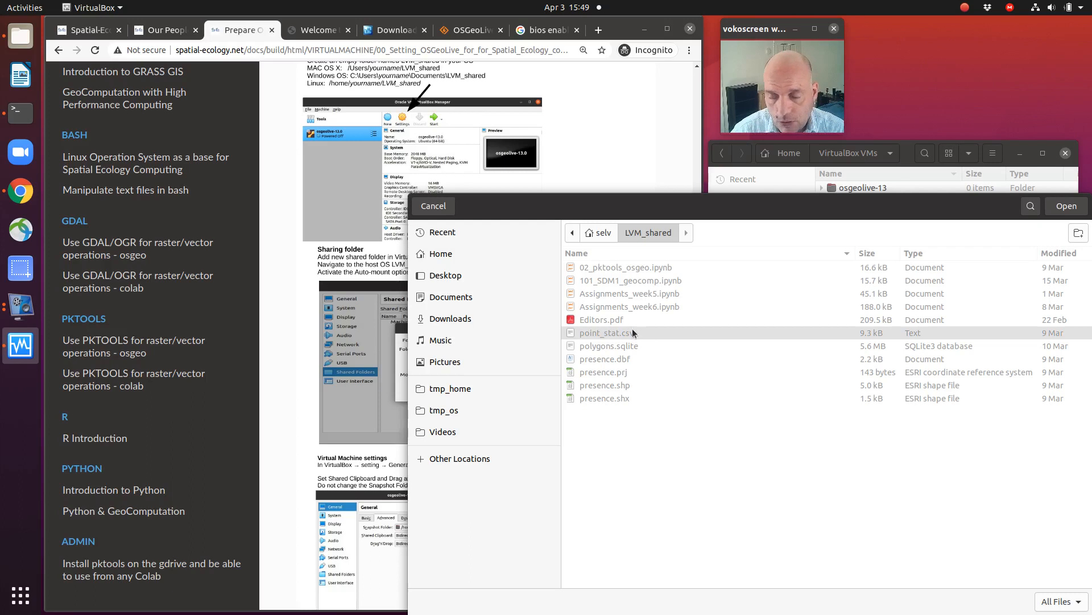
pyautogui.click(1066, 206)
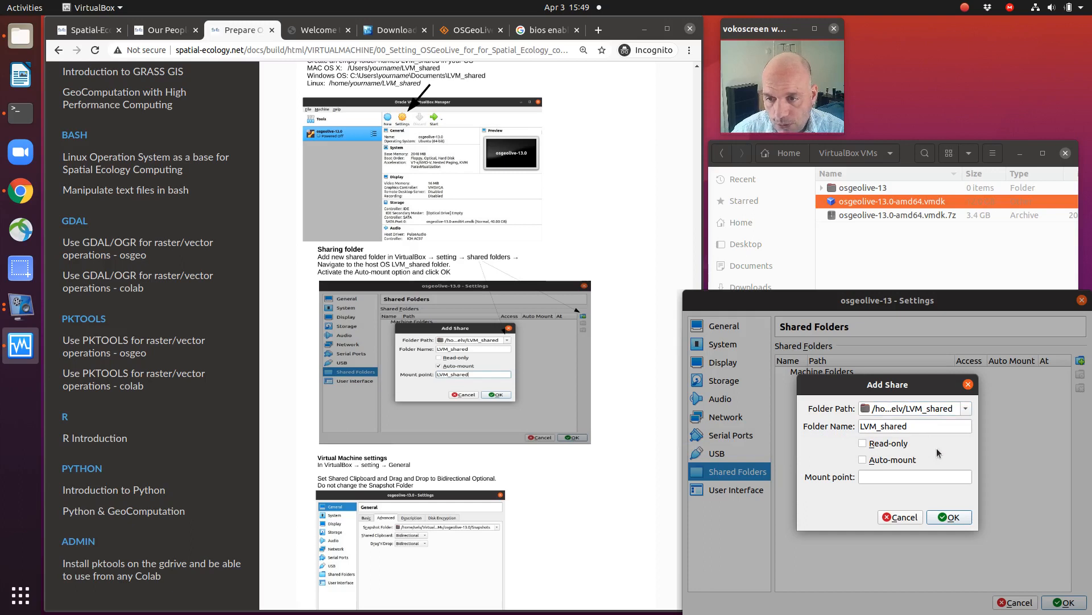
# Step: Enable auto-mount for the share, set its mount point to LVM_shared, and accept the share
pyautogui.click(865, 460)
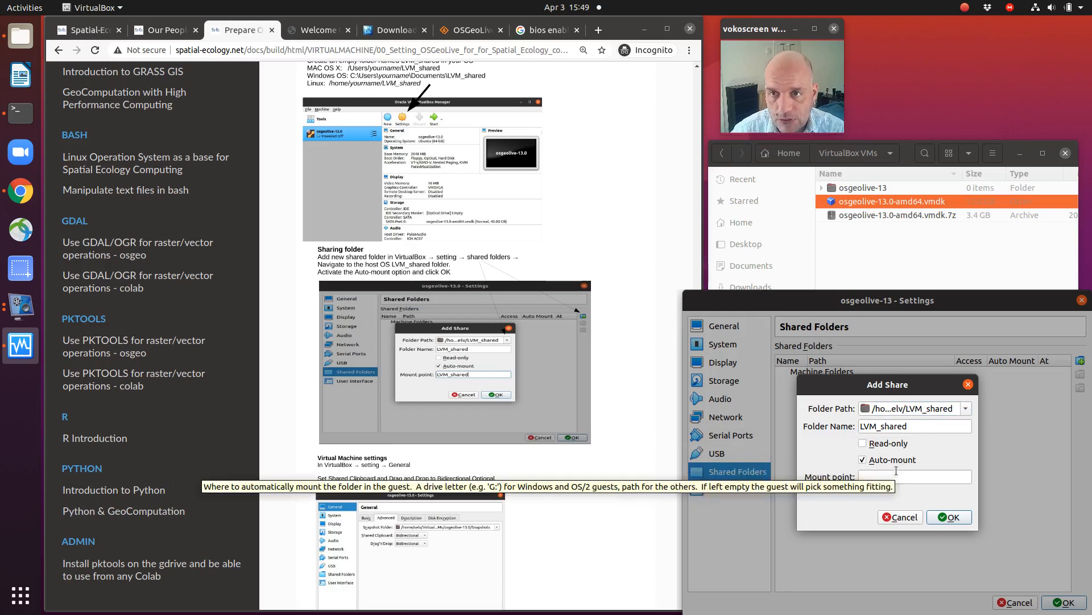
pyautogui.click(931, 480)
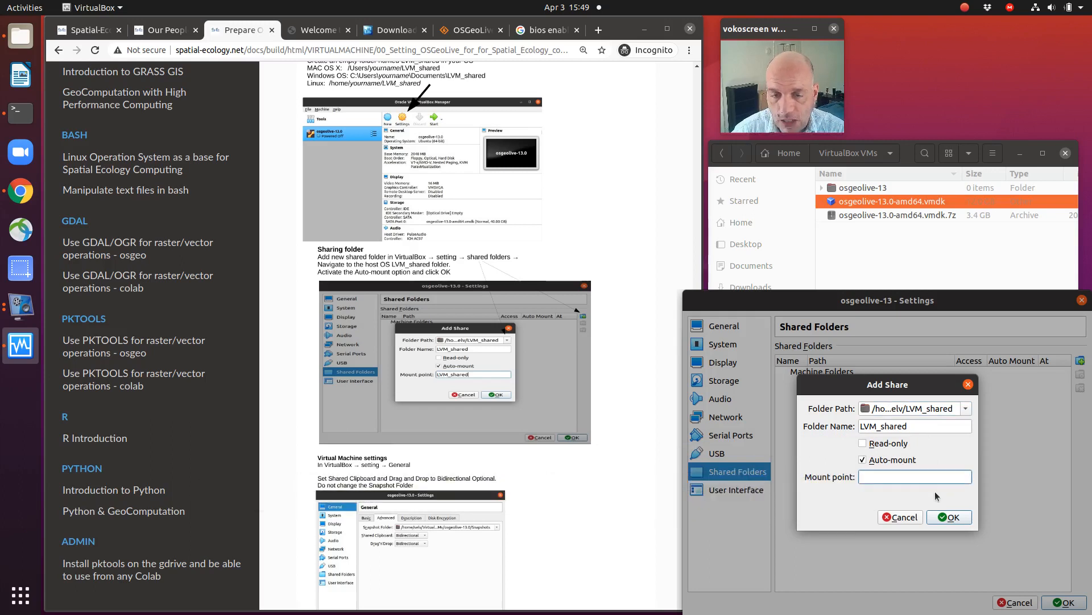
pyautogui.write('LVM')
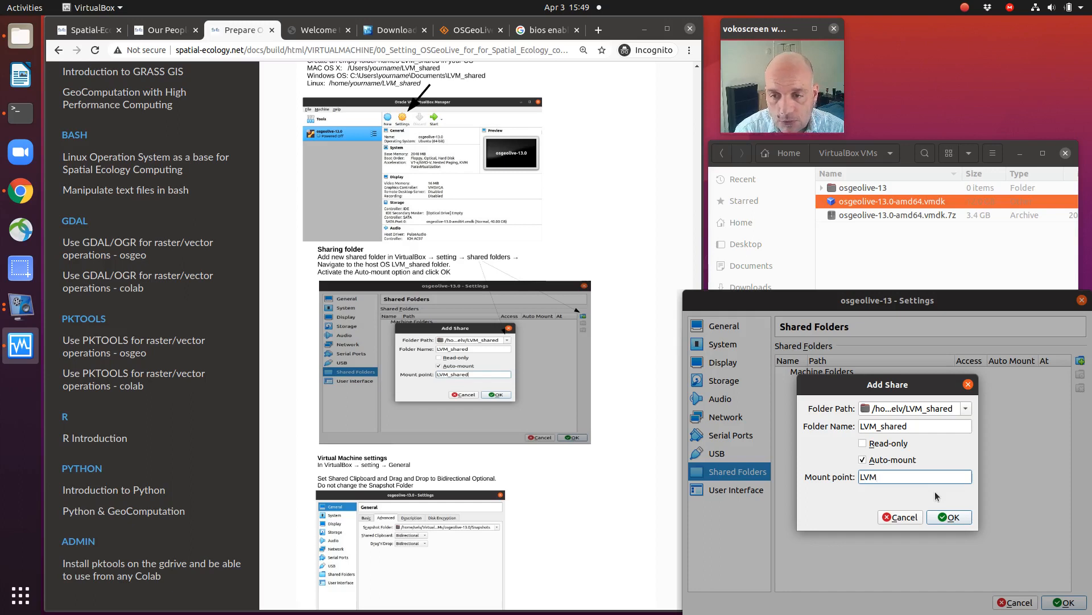
pyautogui.write('_shared')
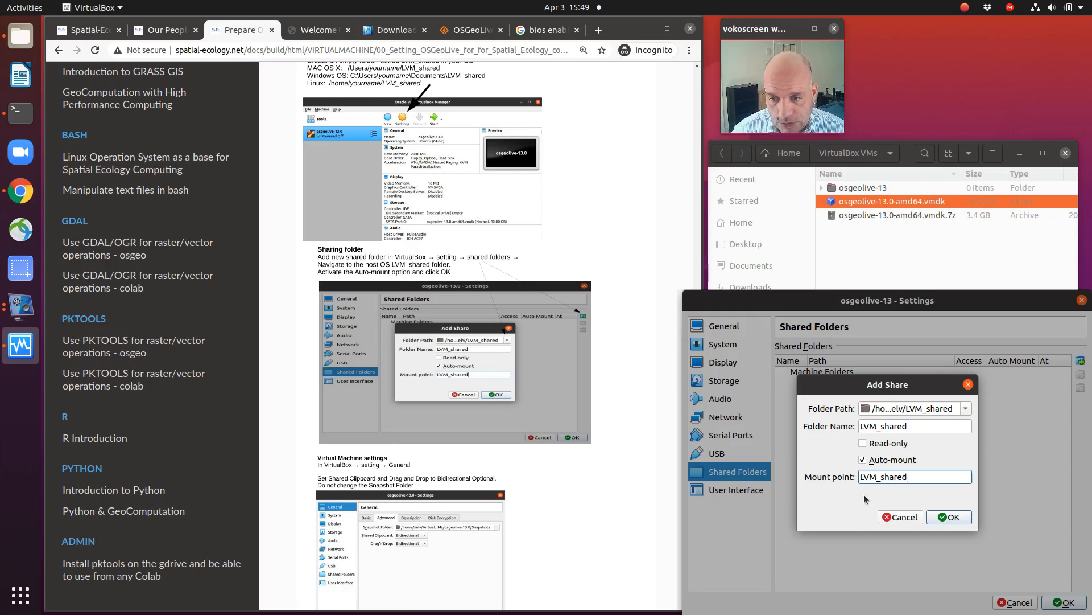
pyautogui.click(943, 519)
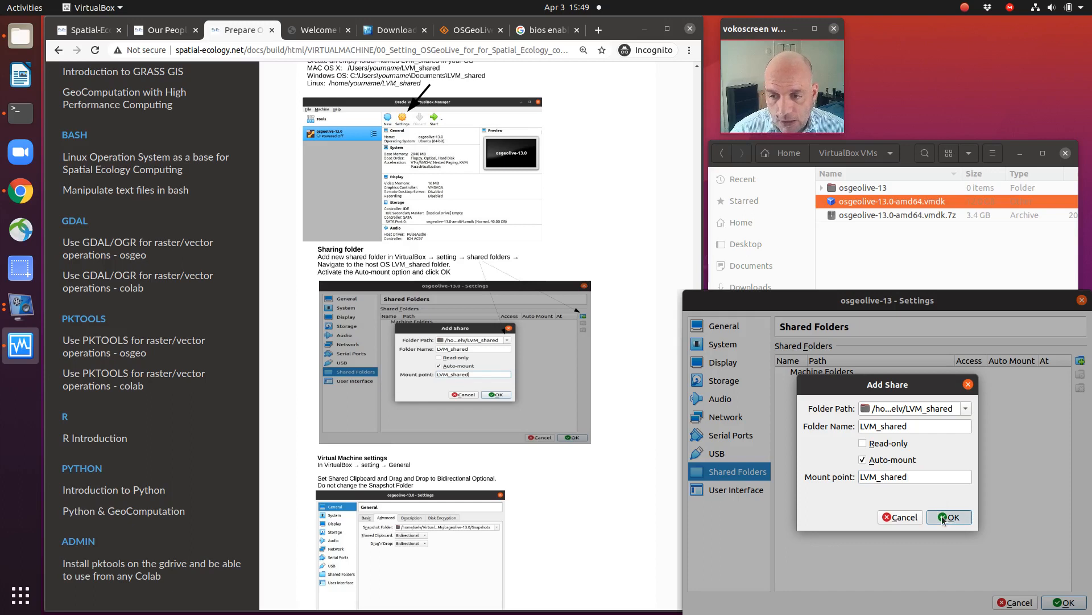
pyautogui.click(942, 518)
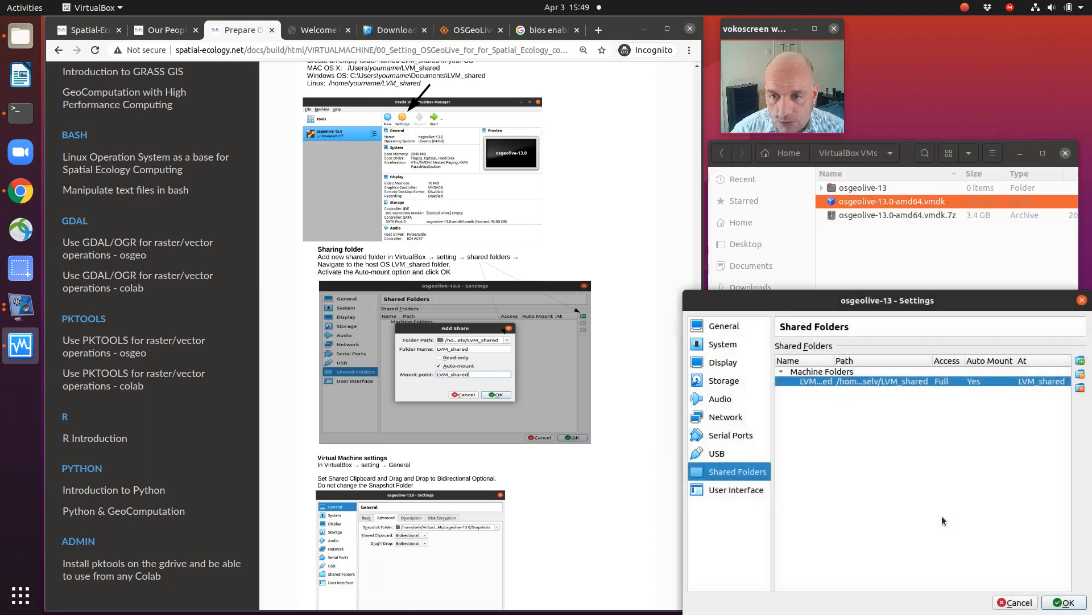
# Step: Following the guide's Virtual Machine settings section, set the machine's Shared Clipboard and Drag'n'Drop to Bidirectional and accept the settings
pyautogui.scroll(-4, 543, 436)
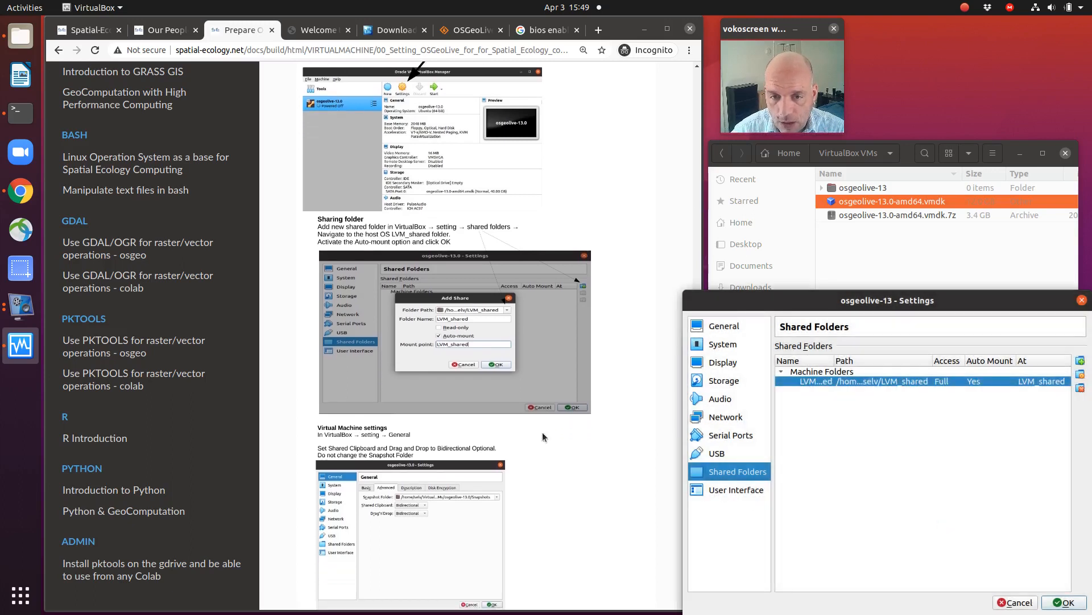
pyautogui.scroll(-1, 542, 437)
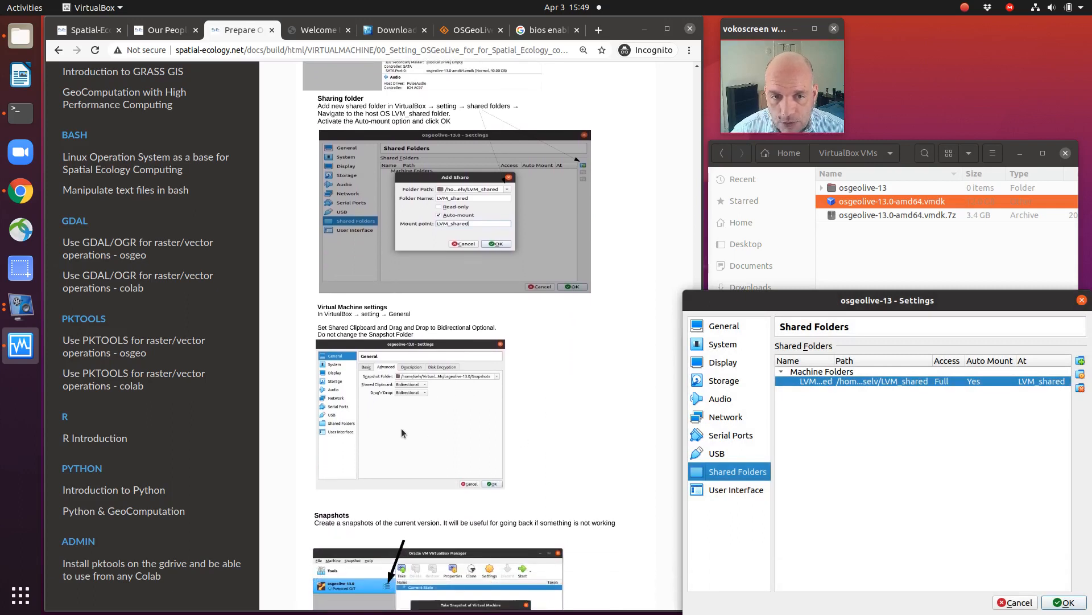
pyautogui.click(712, 329)
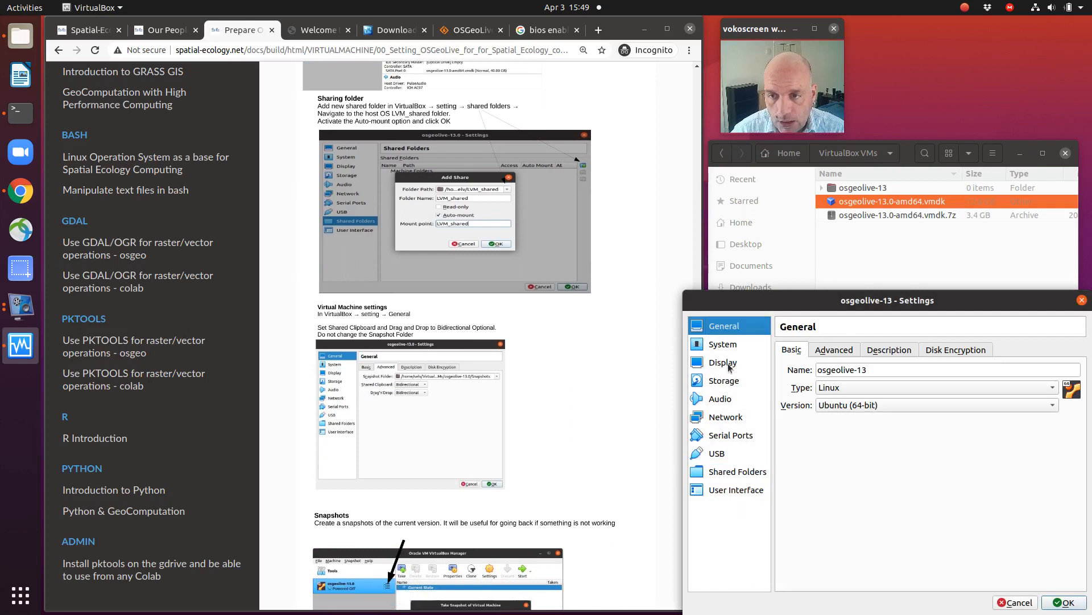
pyautogui.click(836, 351)
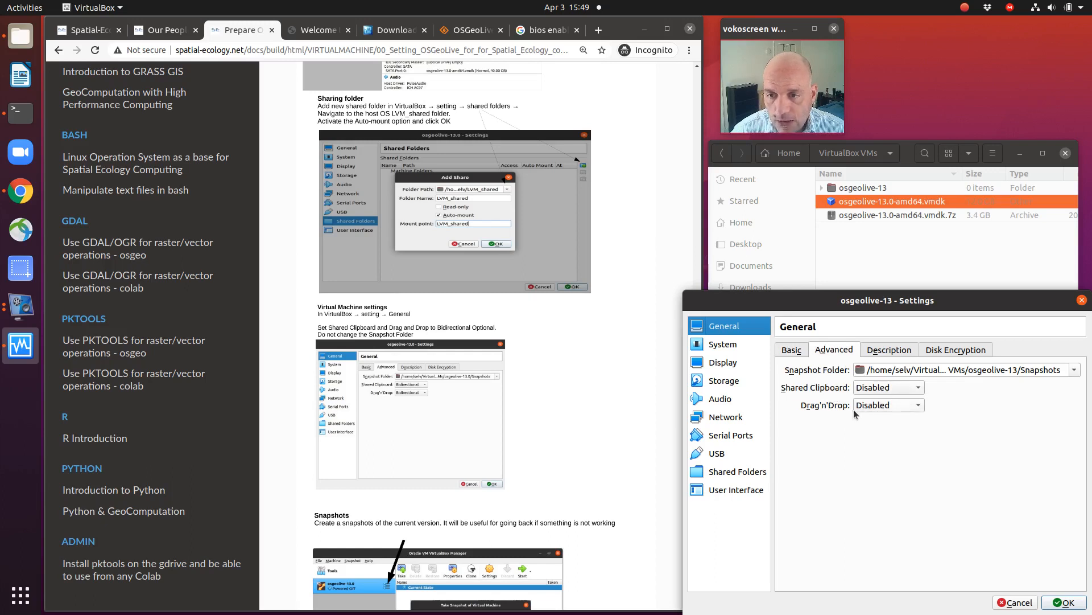
pyautogui.click(880, 388)
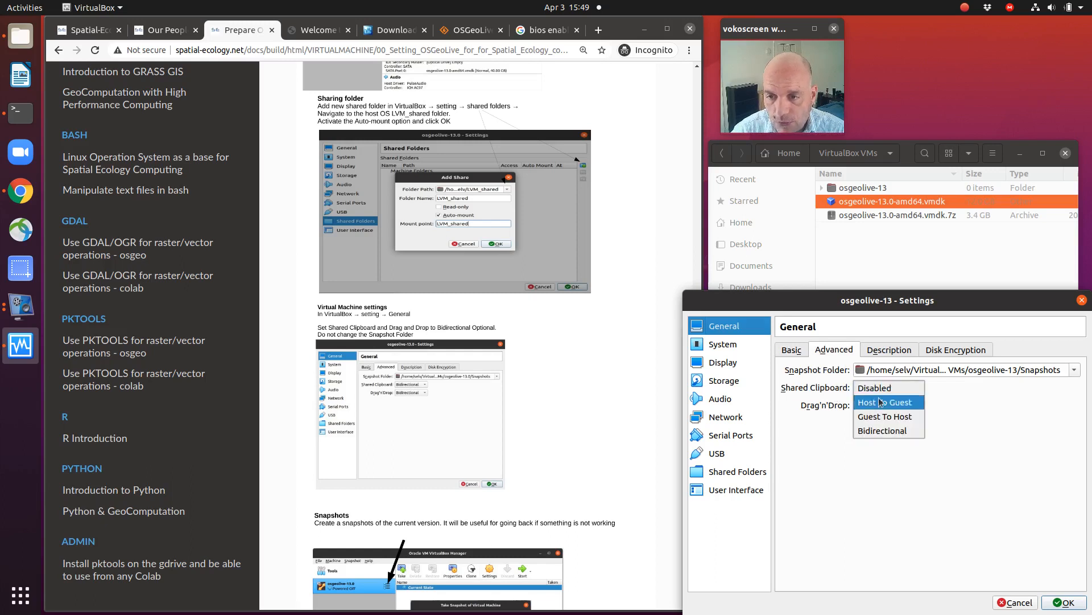
pyautogui.click(882, 430)
pyautogui.click(879, 406)
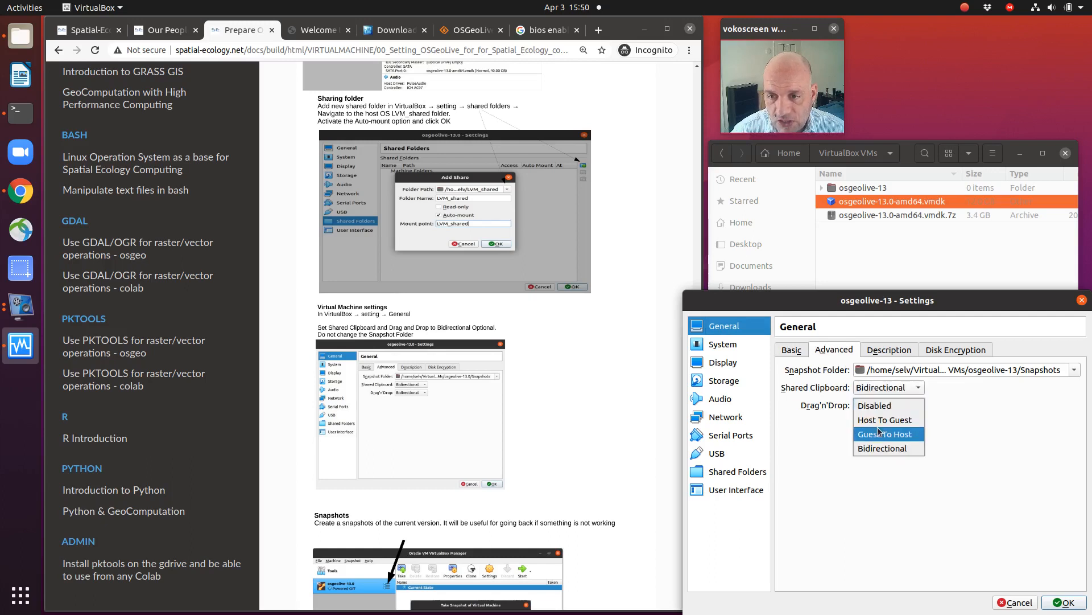
pyautogui.click(877, 449)
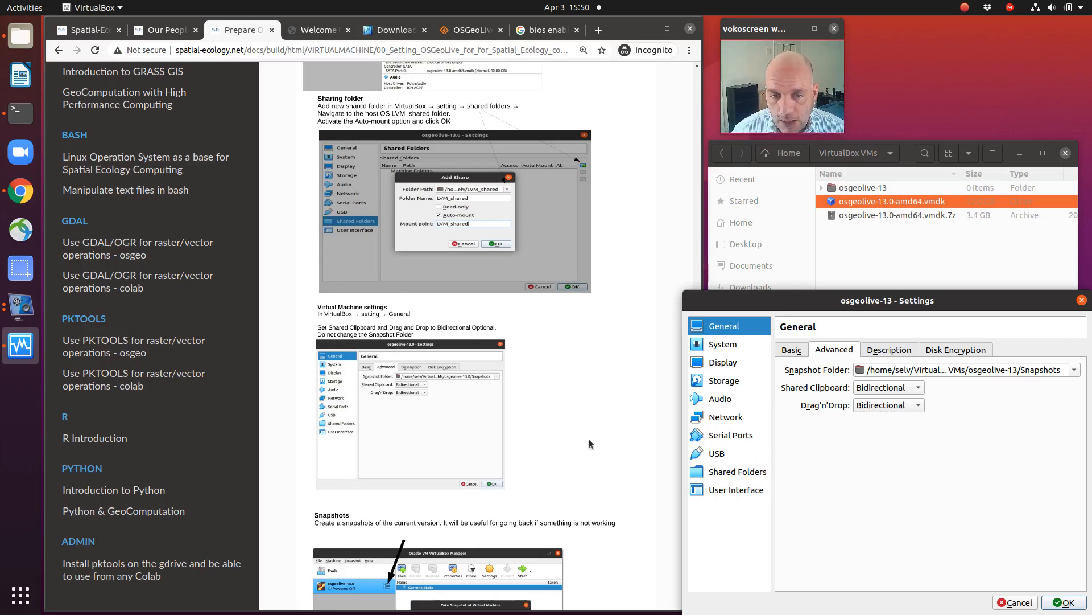
pyautogui.scroll(-3, 589, 439)
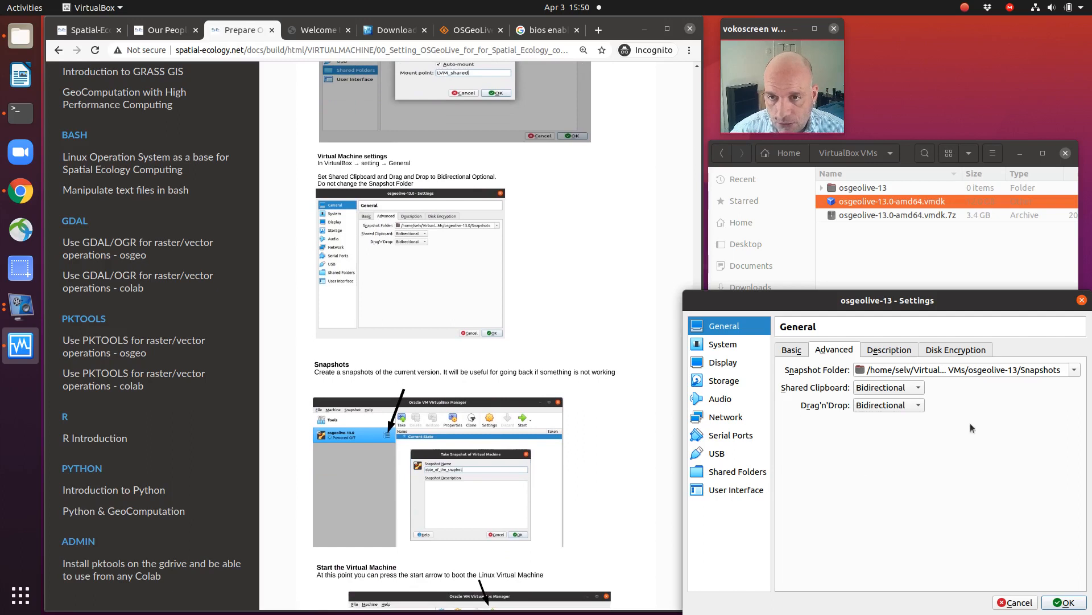
pyautogui.click(1064, 603)
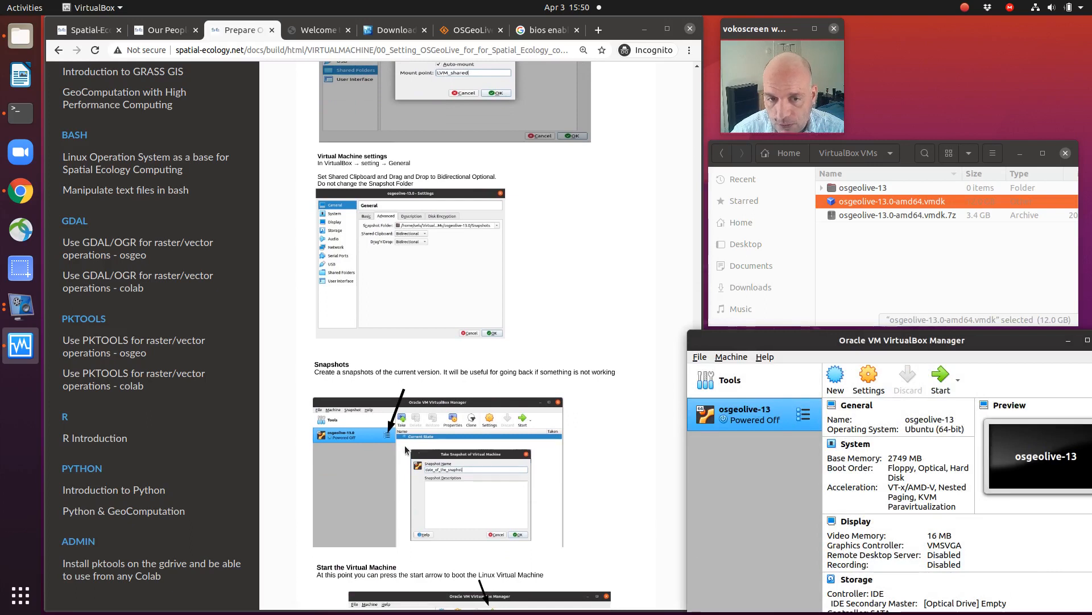
# Step: Show the snapshots of the osgeolive-13 machine, as described in the guide's Snapshots section
pyautogui.click(804, 414)
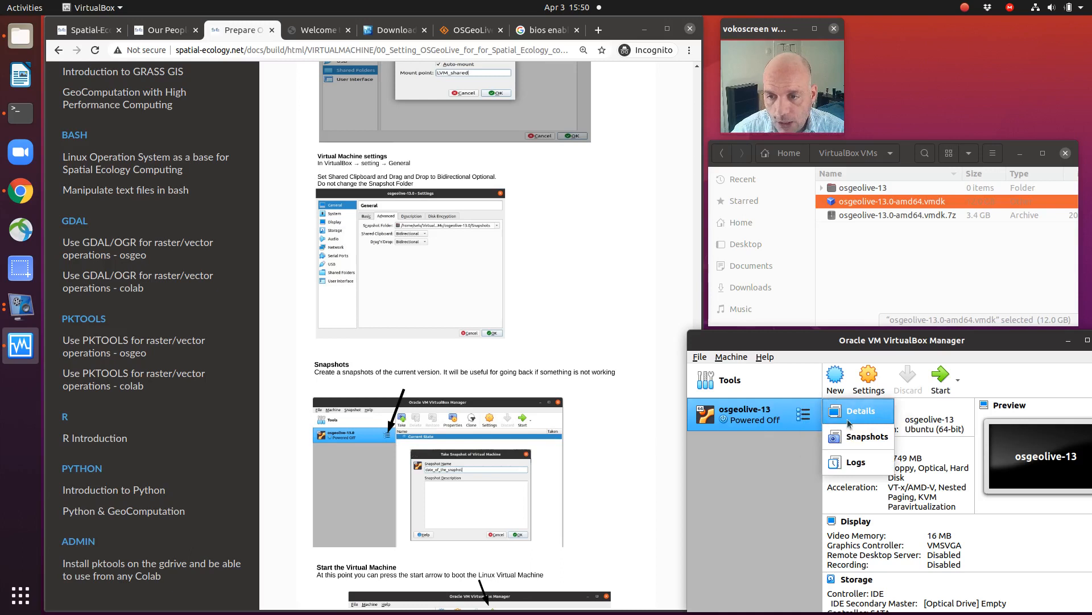
pyautogui.click(858, 436)
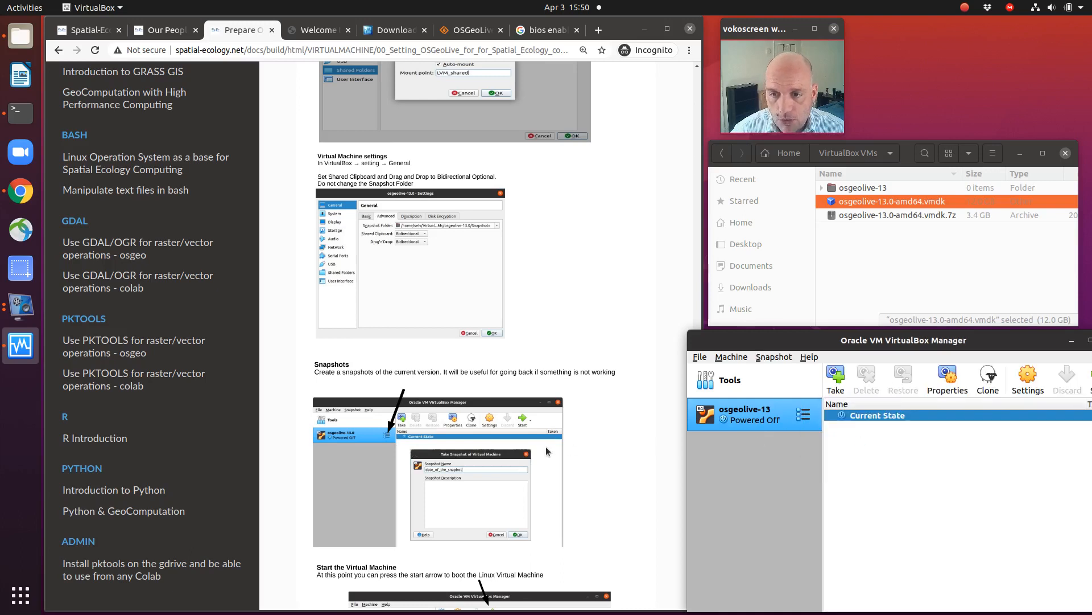
pyautogui.scroll(-2, 515, 455)
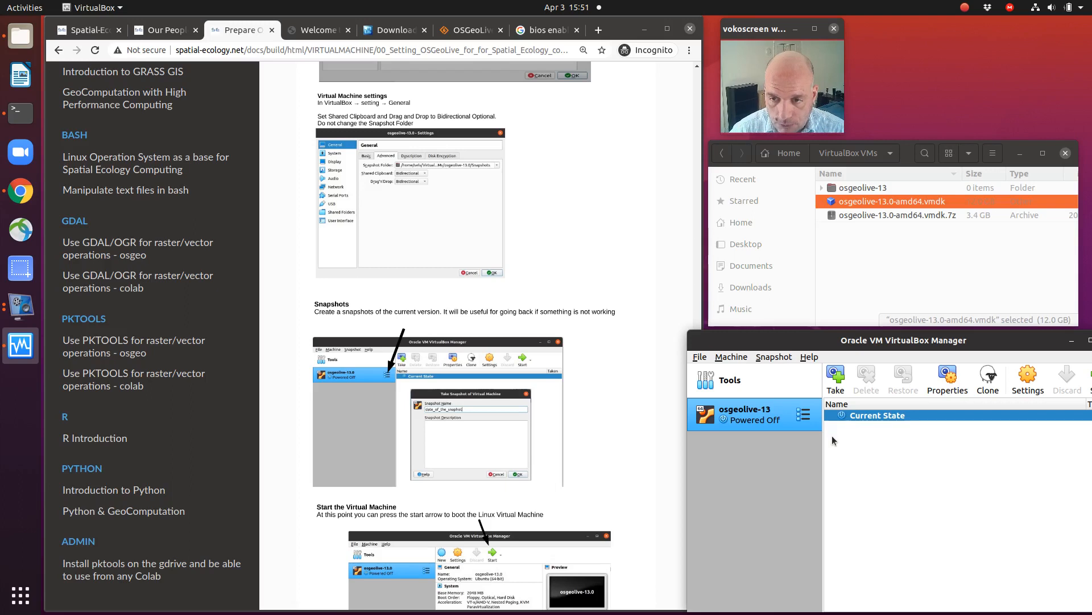
# Step: Take a snapshot of the machine's current state named Apr_03_2021
pyautogui.click(835, 389)
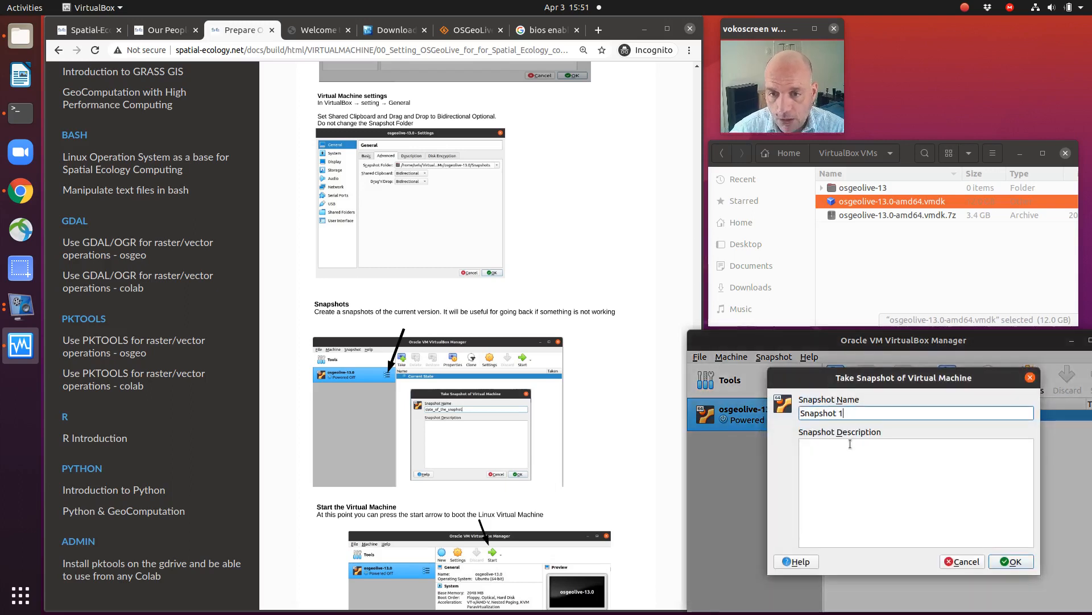
pyautogui.press('BackSpace')
pyautogui.press('BackSpace')
pyautogui.press('BackSpace')
pyautogui.press('BackSpace')
pyautogui.press('BackSpace')
pyautogui.press('BackSpace')
pyautogui.press('BackSpace')
pyautogui.press('BackSpace')
pyautogui.press('BackSpace')
pyautogui.press('BackSpace')
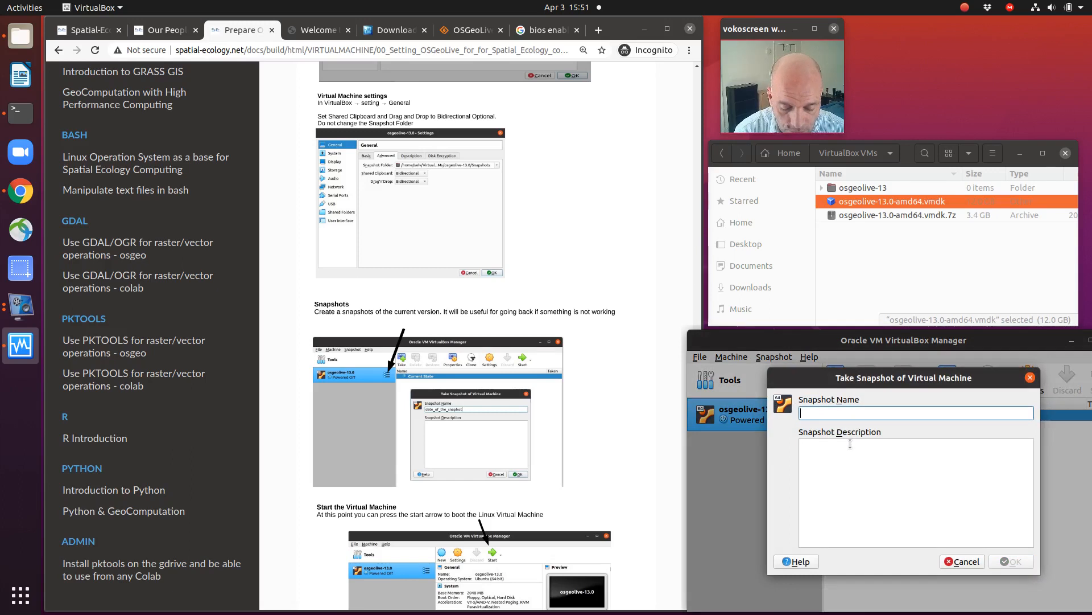
pyautogui.write('Apr_')
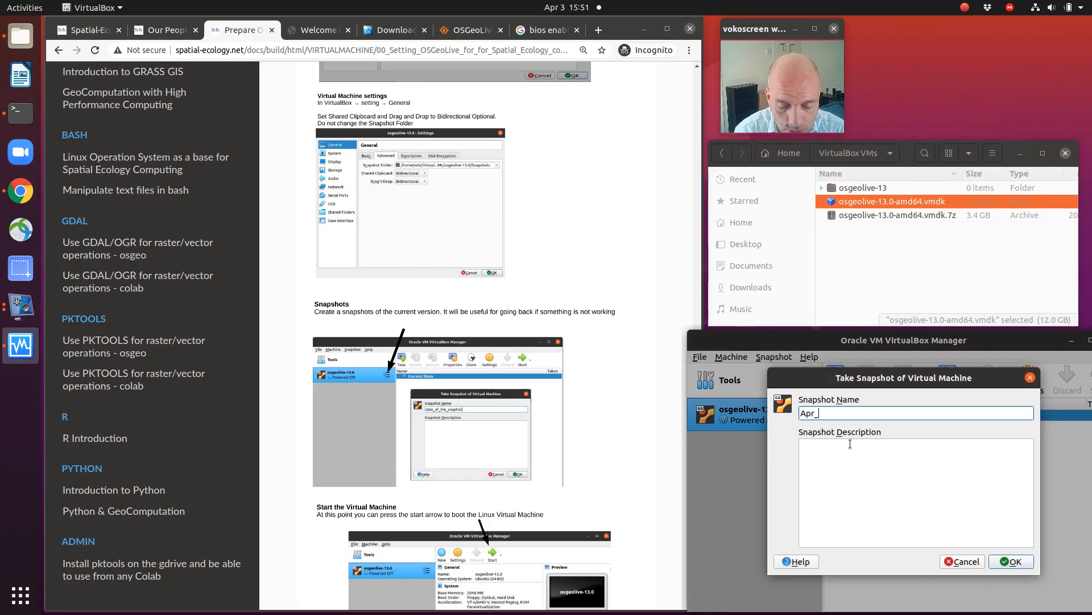
pyautogui.write(' 03_')
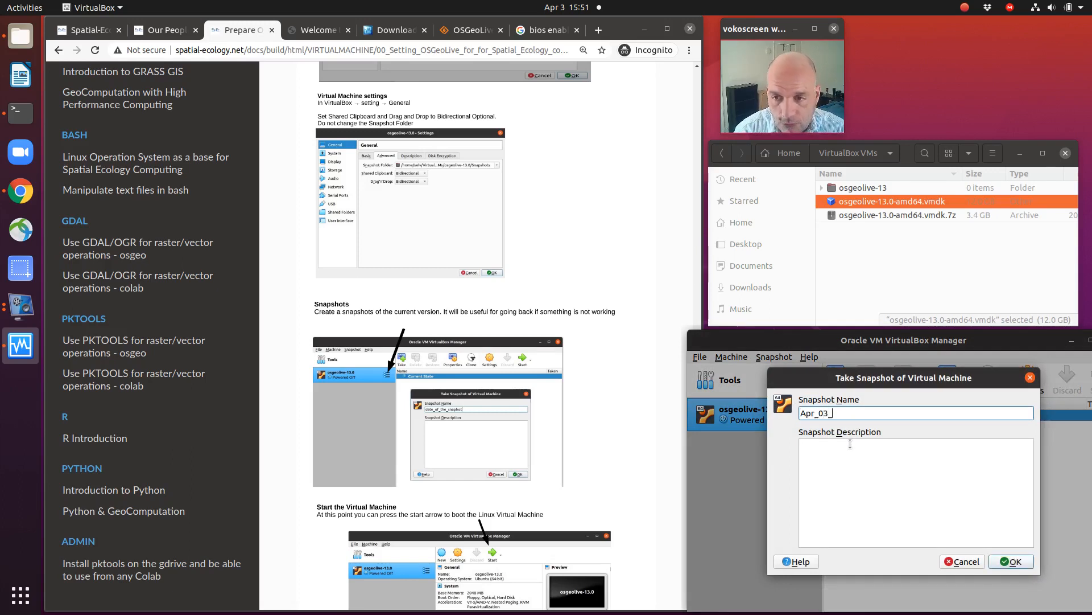
pyautogui.write('2021')
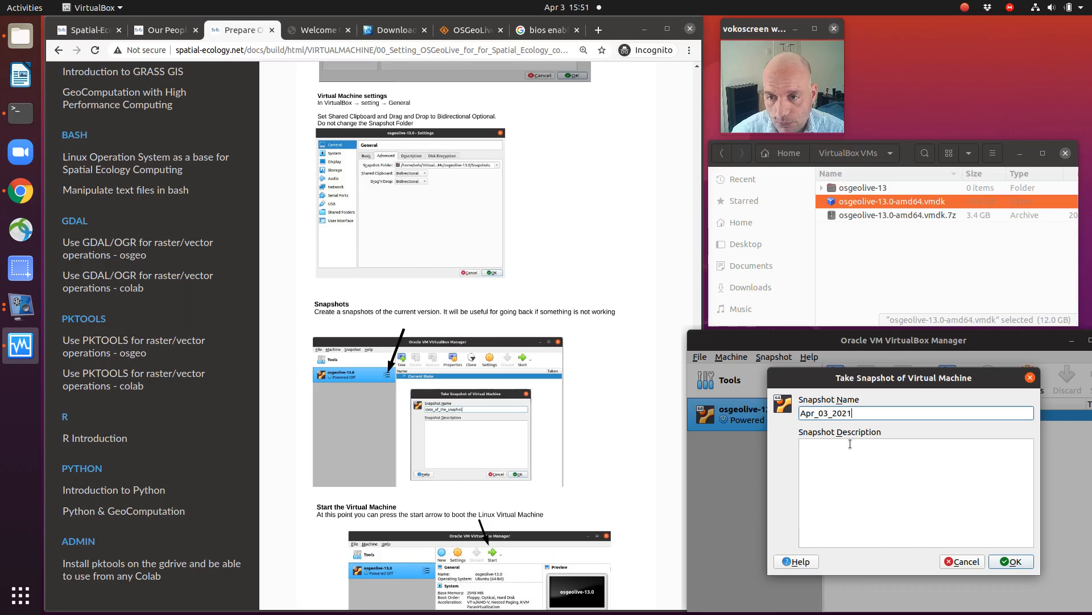
pyautogui.click(1020, 563)
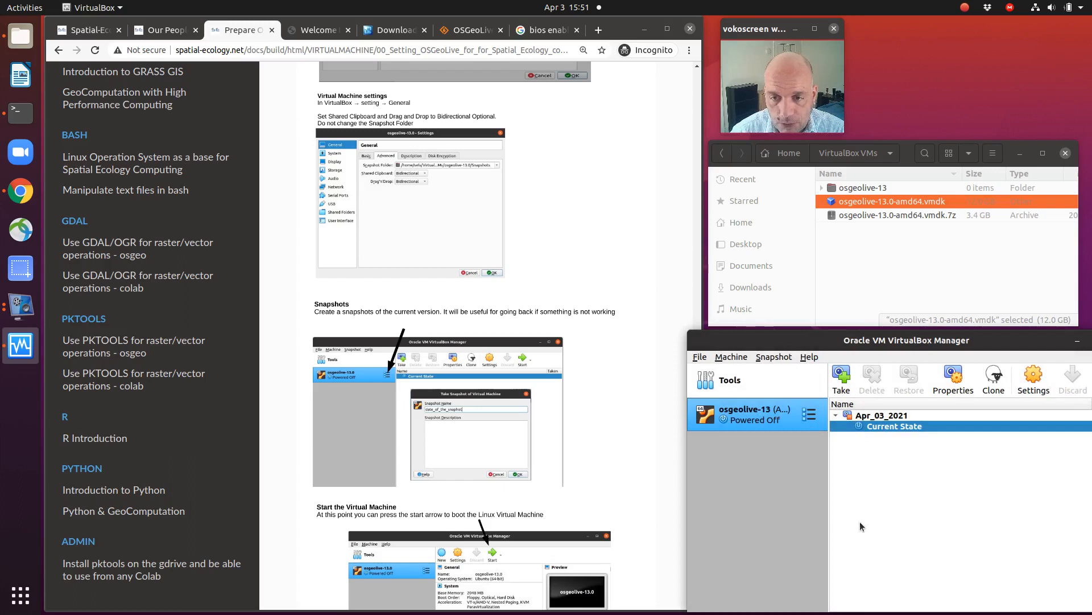
# Step: Return to the details of the osgeolive-13 machine and start it
pyautogui.scroll(-2, 520, 493)
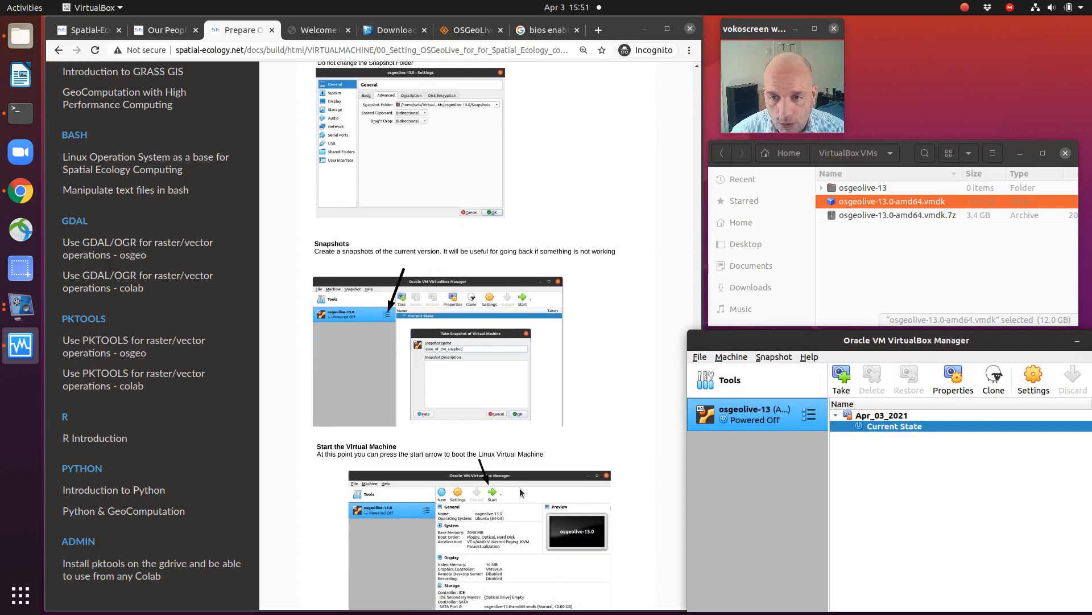
pyautogui.click(810, 423)
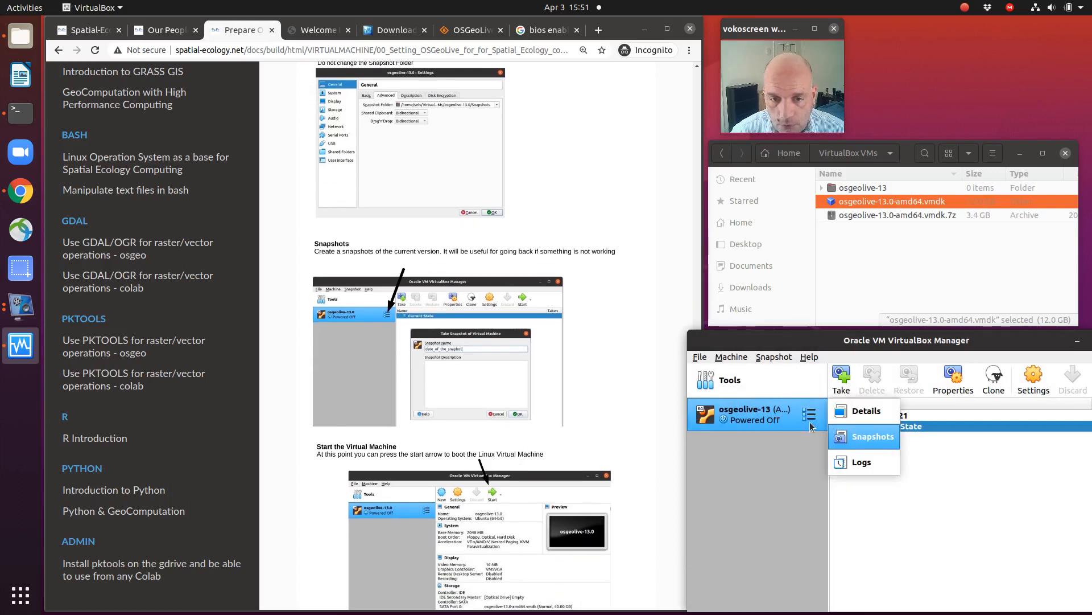
pyautogui.click(865, 411)
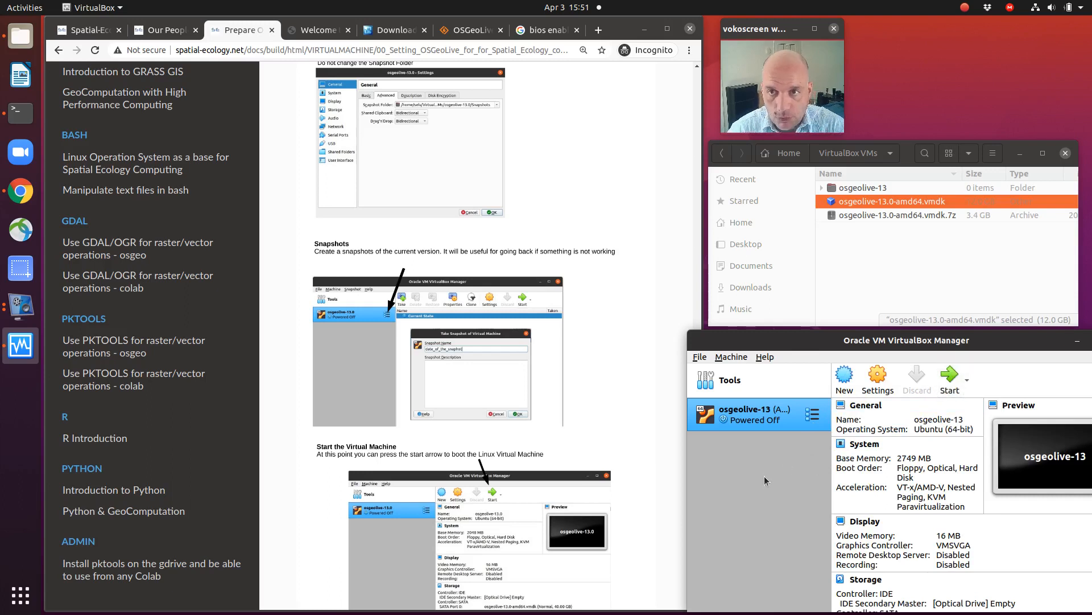
pyautogui.click(945, 390)
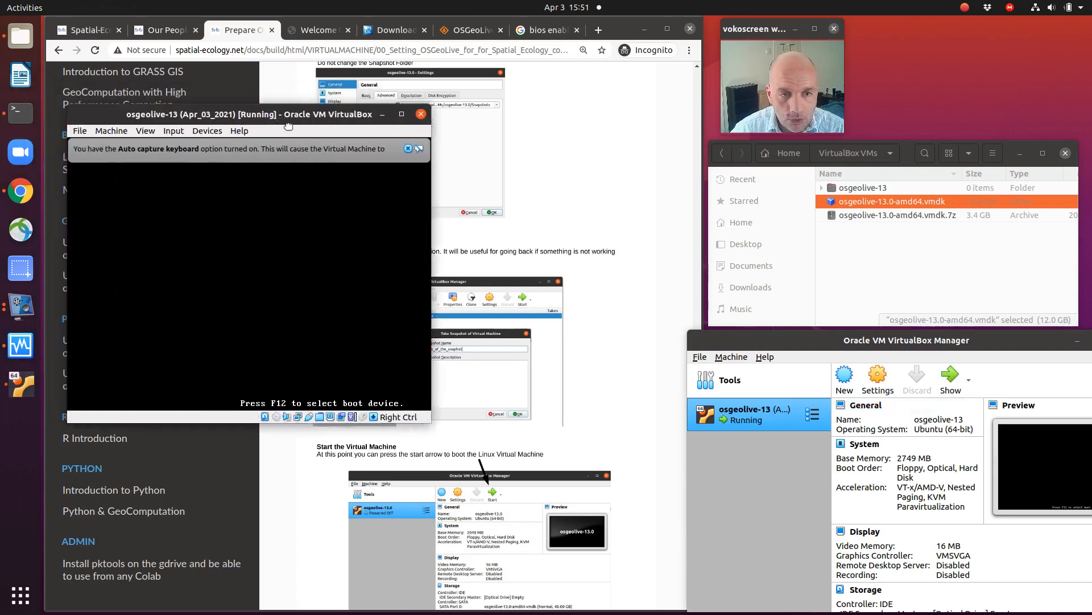
# Step: Dismiss the keyboard capture and mouse integration notices, and move the running machine's window clear of the guide text
pyautogui.moveTo(275, 116); pyautogui.dragTo(548, 176)
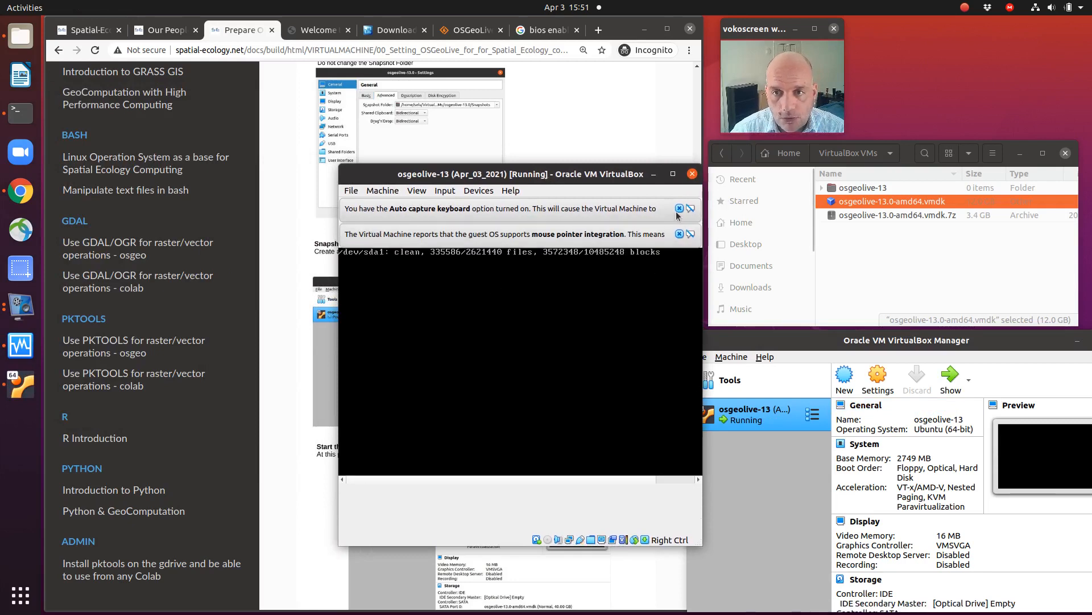
pyautogui.click(680, 231)
pyautogui.click(679, 209)
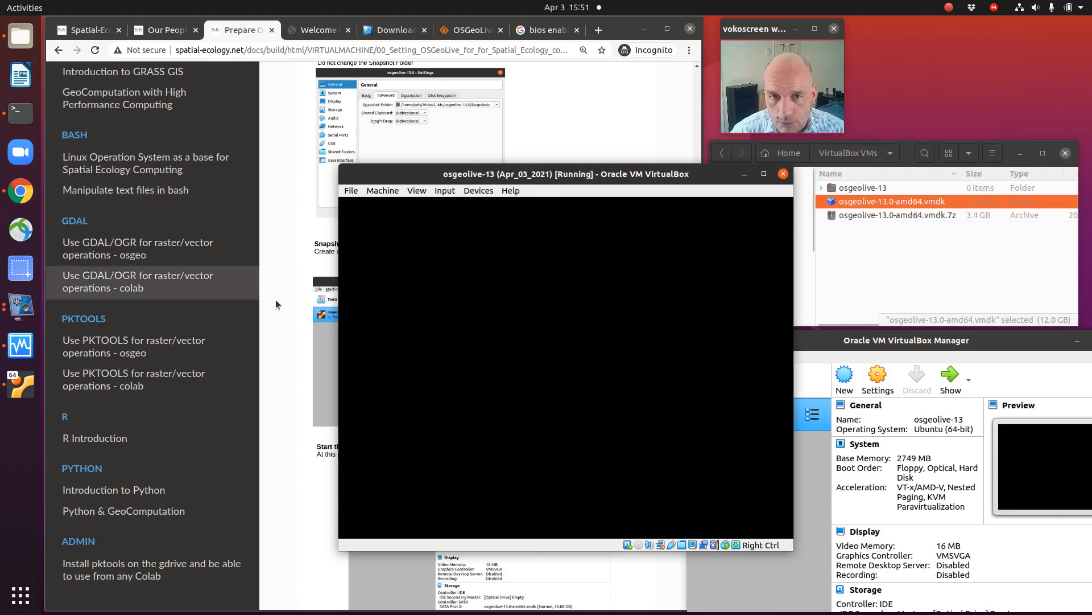
pyautogui.moveTo(375, 180); pyautogui.dragTo(636, 209)
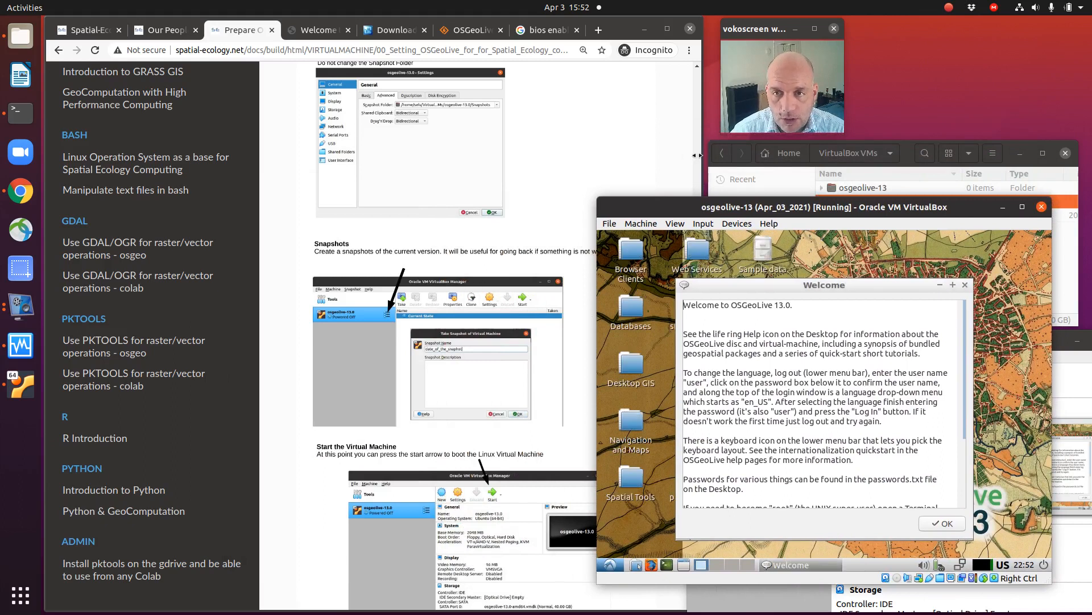
# Step: Narrow the browser window so the guide fits beside the virtual machine, and return to the guide's Snapshots section
pyautogui.moveTo(701, 155); pyautogui.dragTo(578, 154)
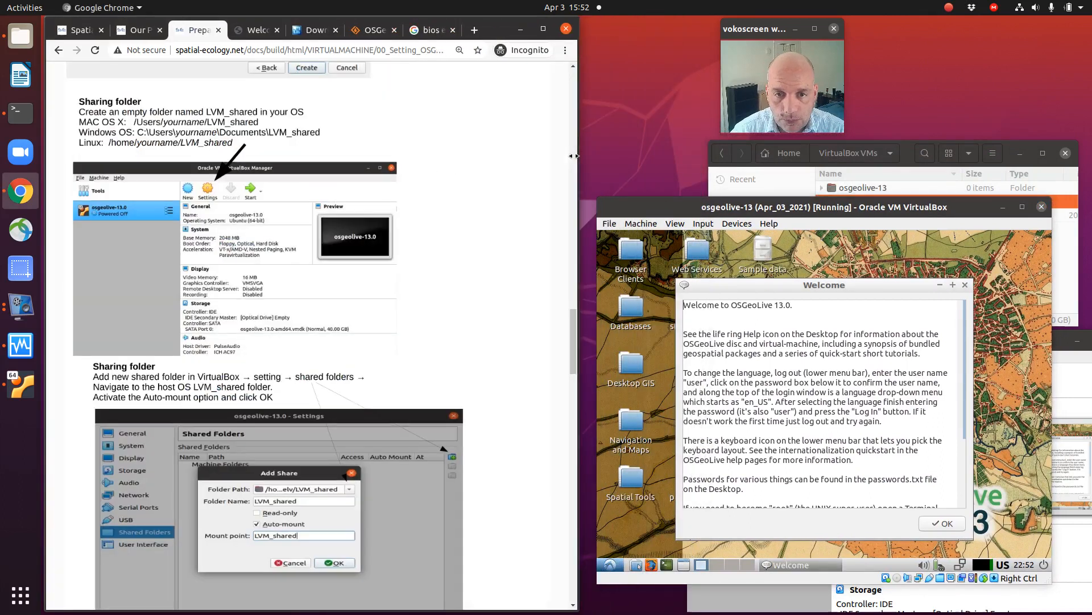
pyautogui.scroll(-1, 438, 297)
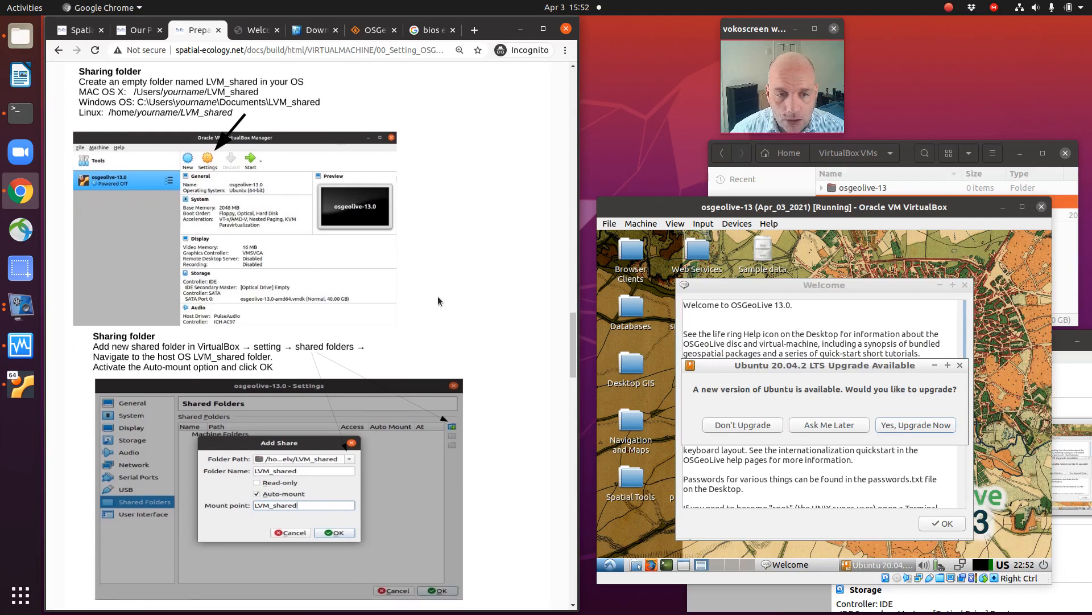
pyautogui.scroll(-4, 438, 296)
pyautogui.scroll(-1, 438, 296)
pyautogui.scroll(-3, 438, 297)
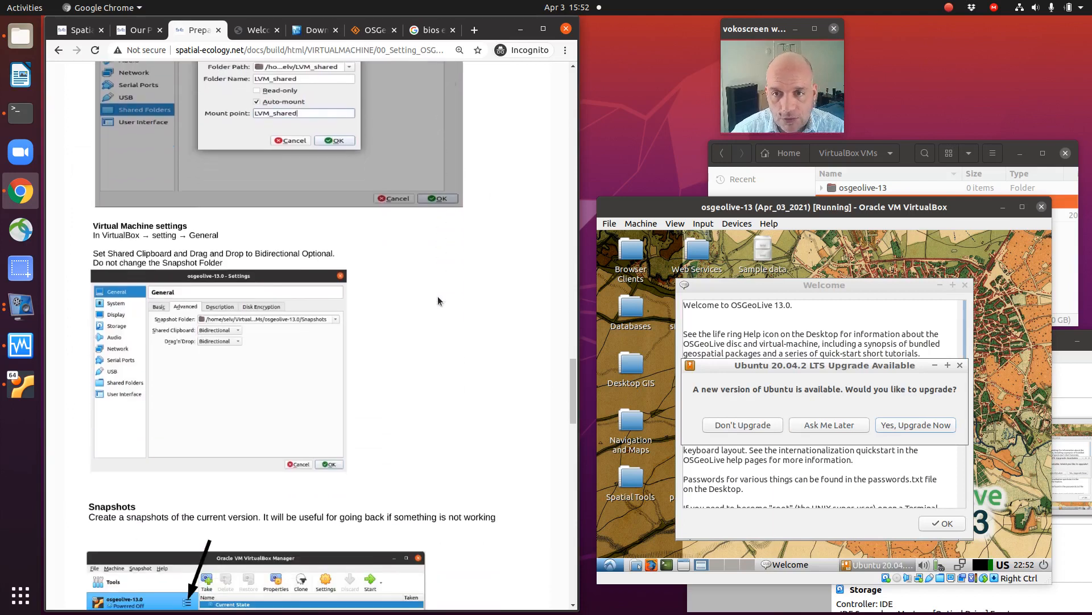
pyautogui.scroll(-1, 438, 300)
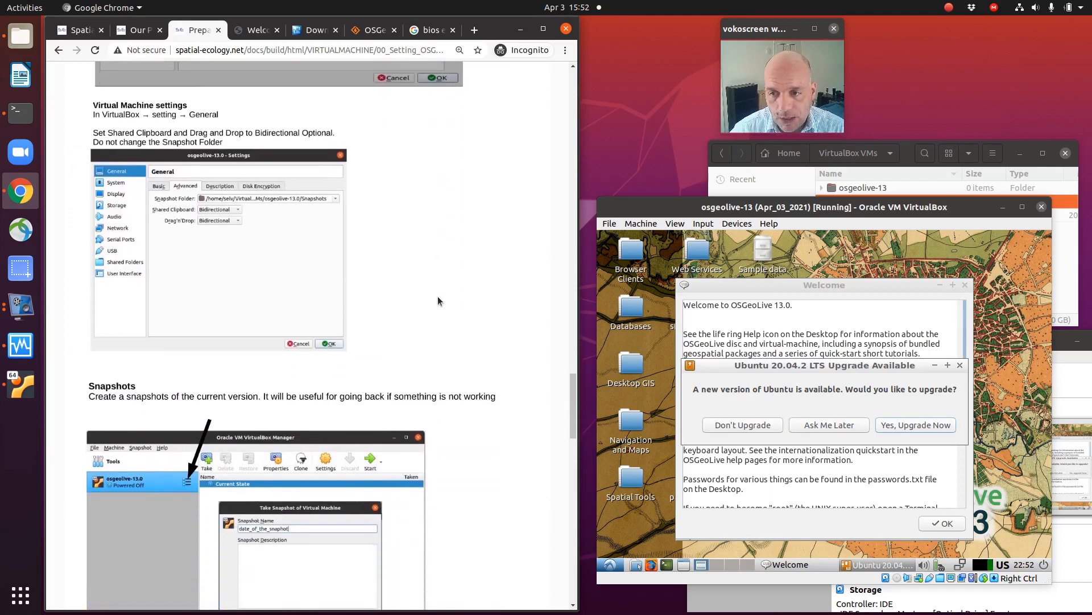
# Step: Decline the Ubuntu 20.04.2 LTS upgrade inside the virtual machine and close the OSGeoLive Welcome message
pyautogui.click(729, 428)
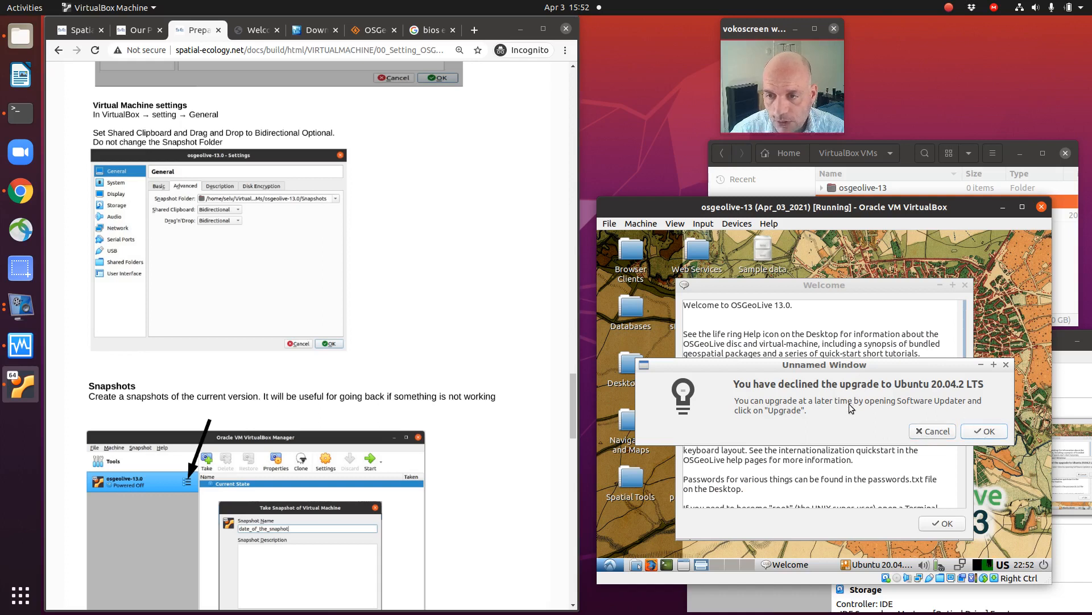
pyautogui.click(981, 431)
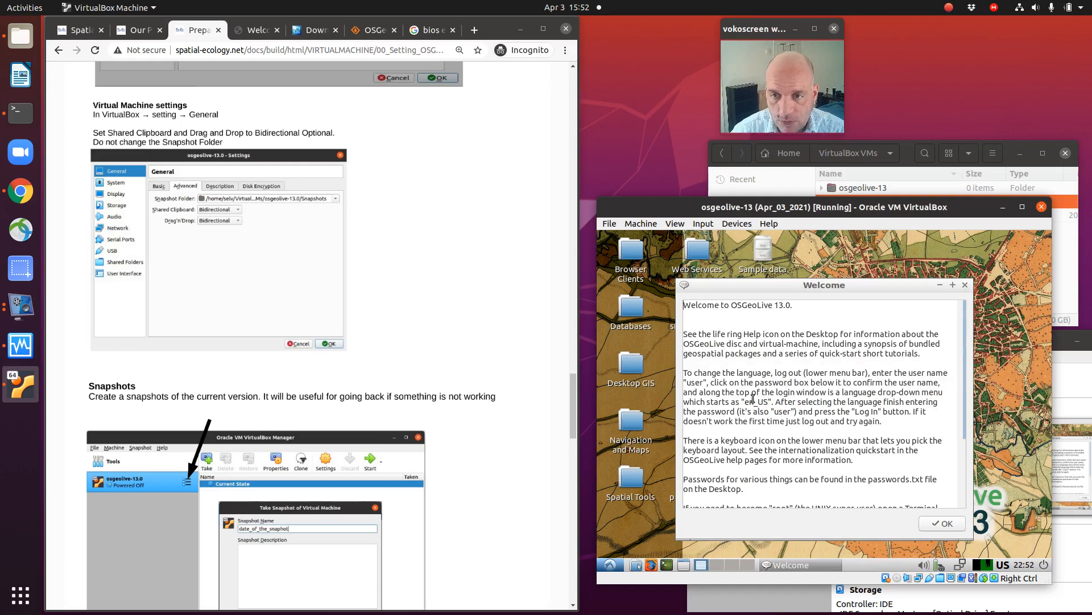
pyautogui.moveTo(962, 412); pyautogui.dragTo(966, 439)
pyautogui.click(965, 284)
# Step: Go to the guide's section on populating OSGeoLive with additional software and open a terminal in the virtual machine
pyautogui.scroll(-4, 416, 403)
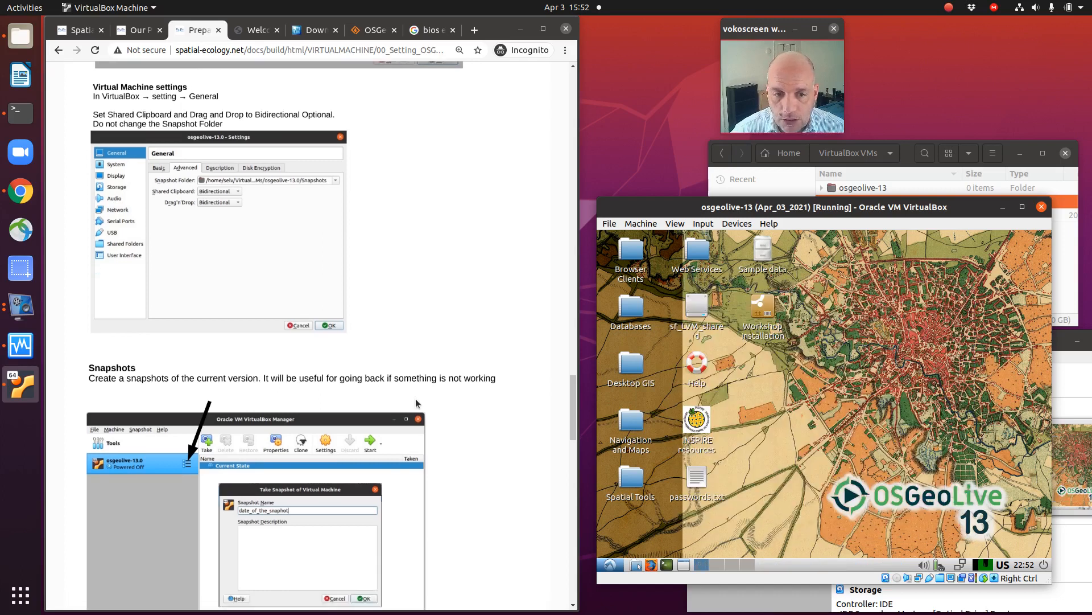
pyautogui.scroll(-16, 416, 403)
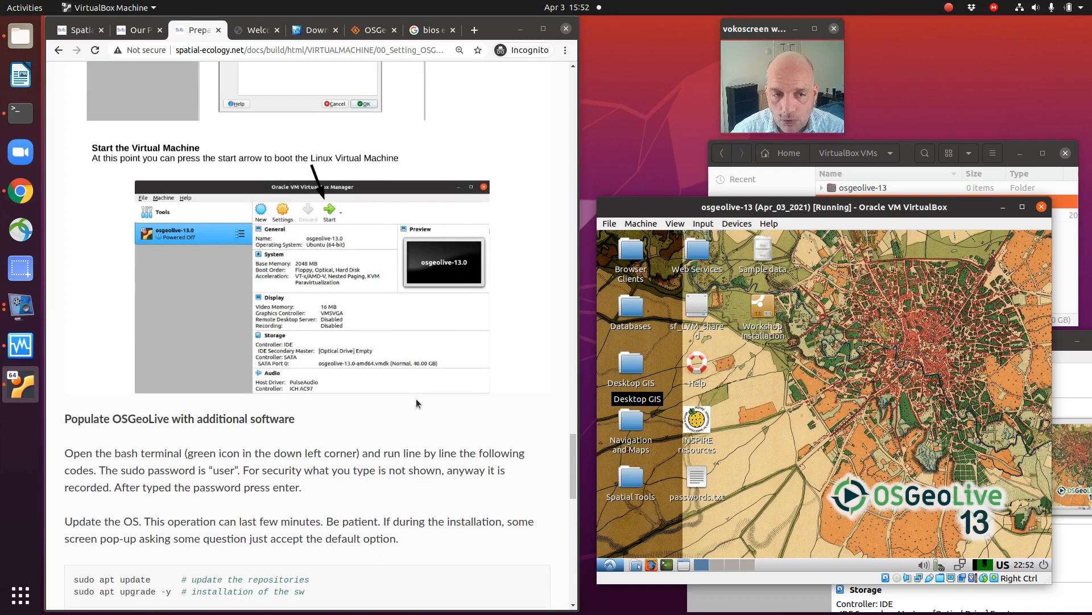
pyautogui.scroll(-1, 415, 399)
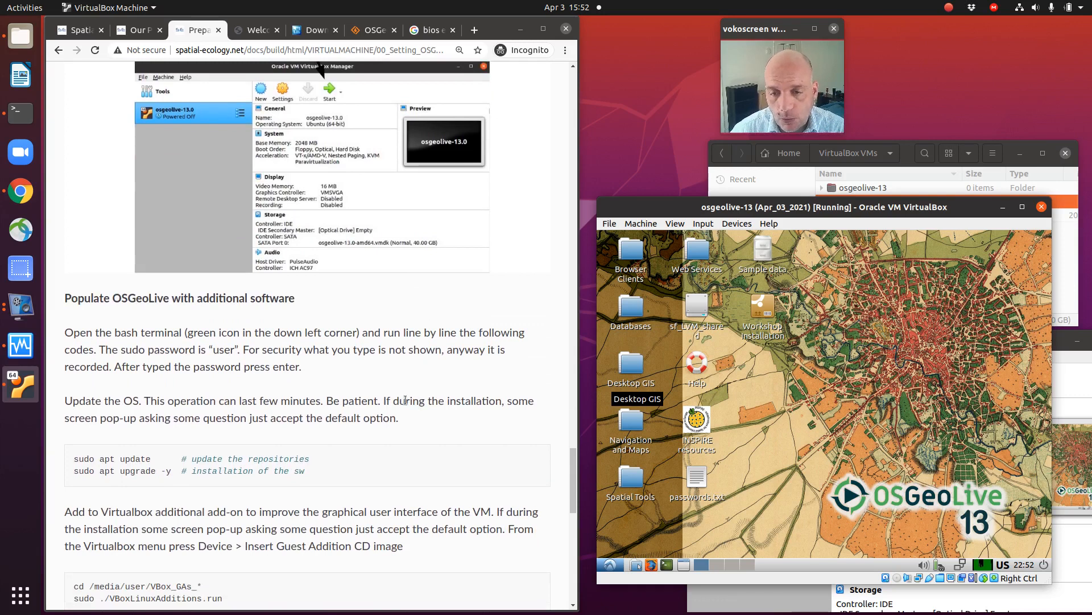
pyautogui.click(667, 564)
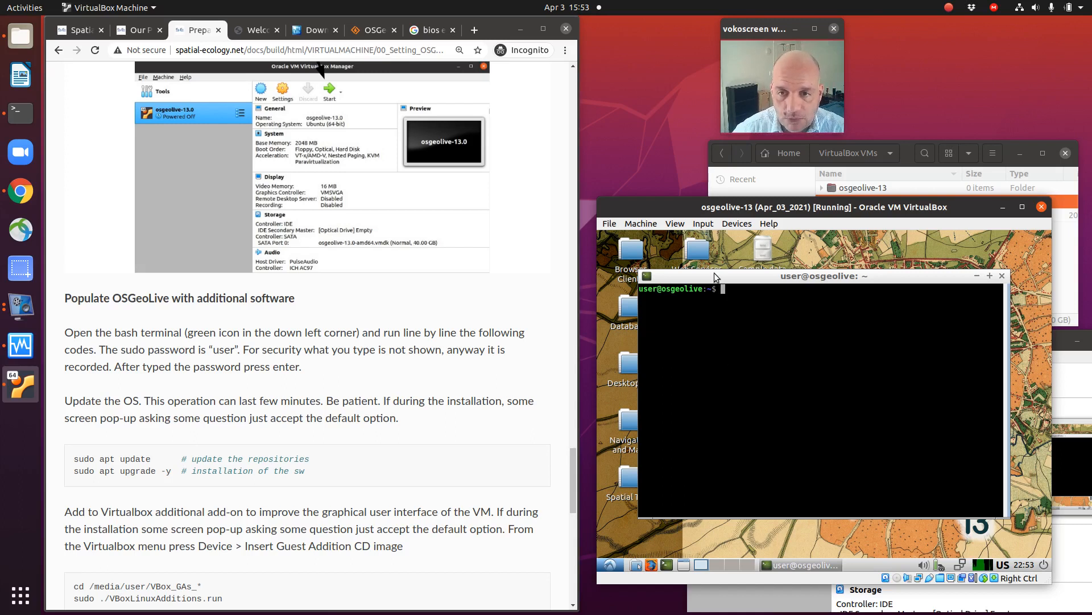
# Step: Refresh the virtual machine's package repositories with "sudo apt update" in the terminal, entering the sudo password
pyautogui.moveTo(714, 274); pyautogui.dragTo(716, 287)
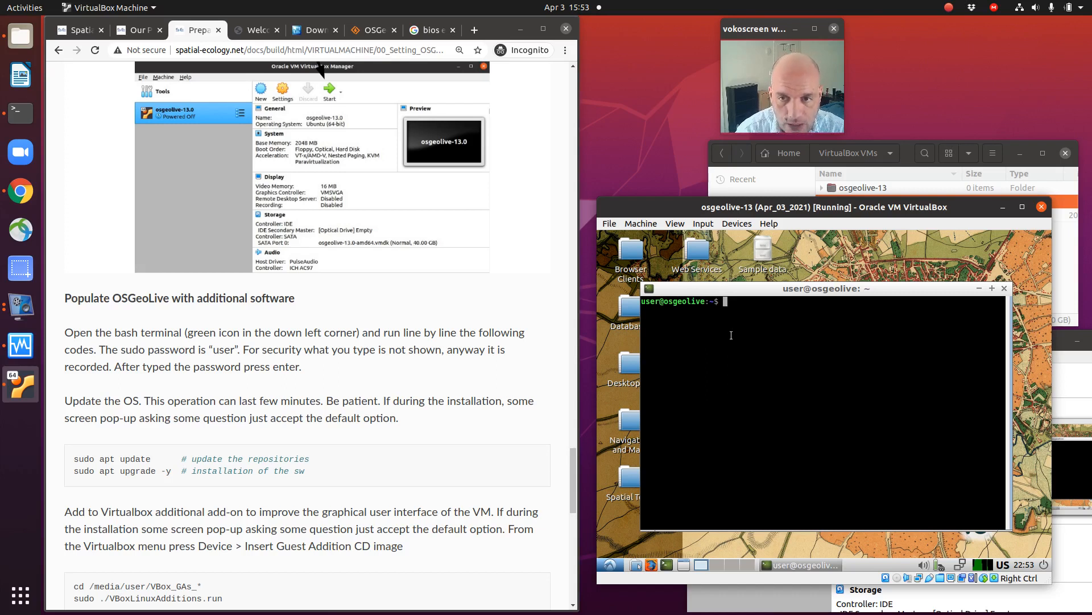
pyautogui.write('sud')
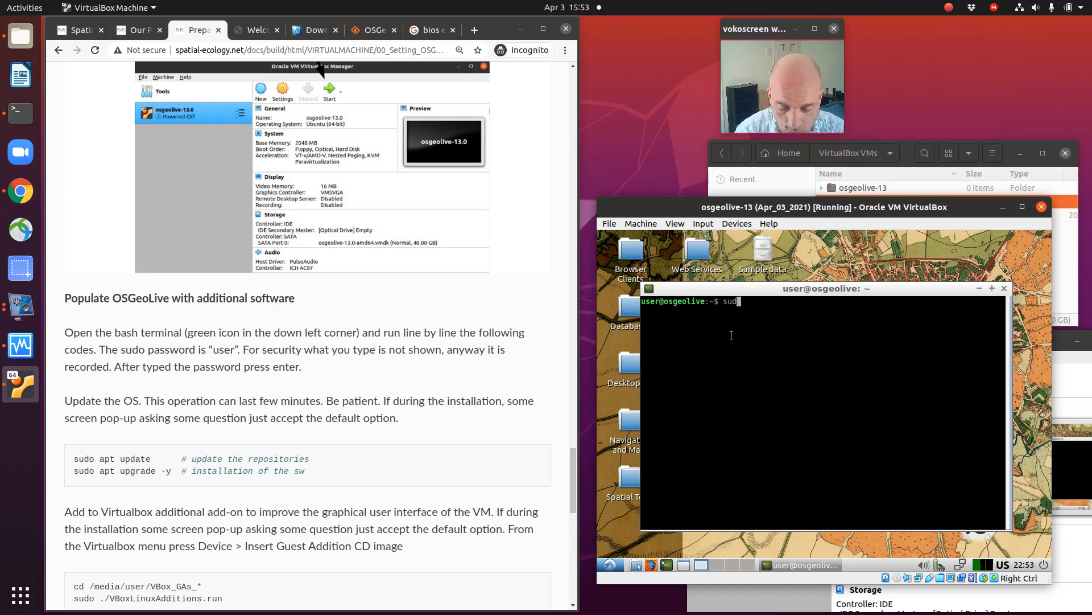
pyautogui.write('o')
pyautogui.write('apt')
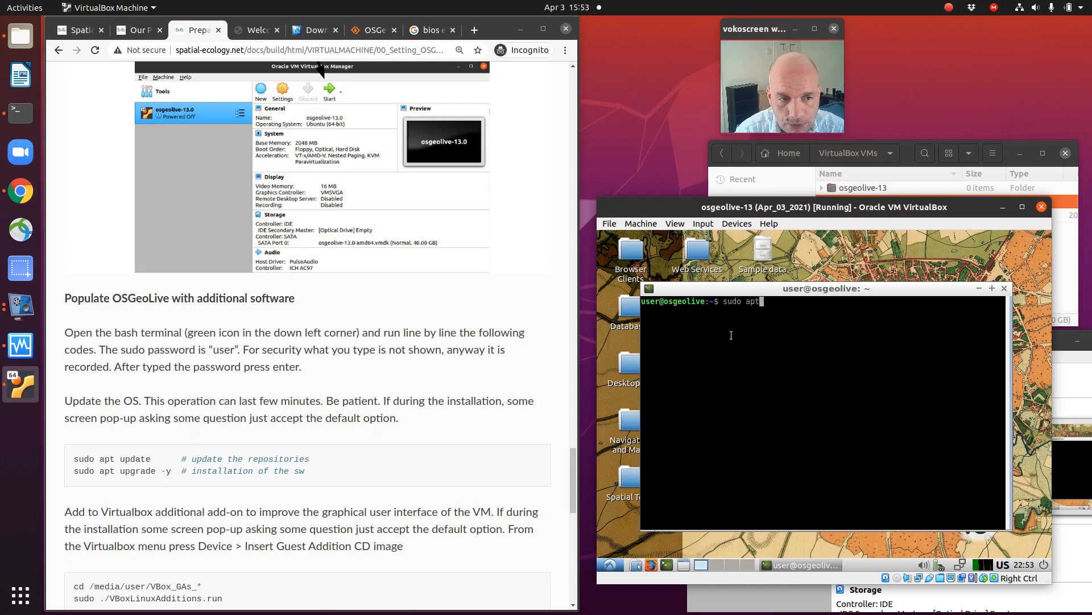
pyautogui.write(' update')
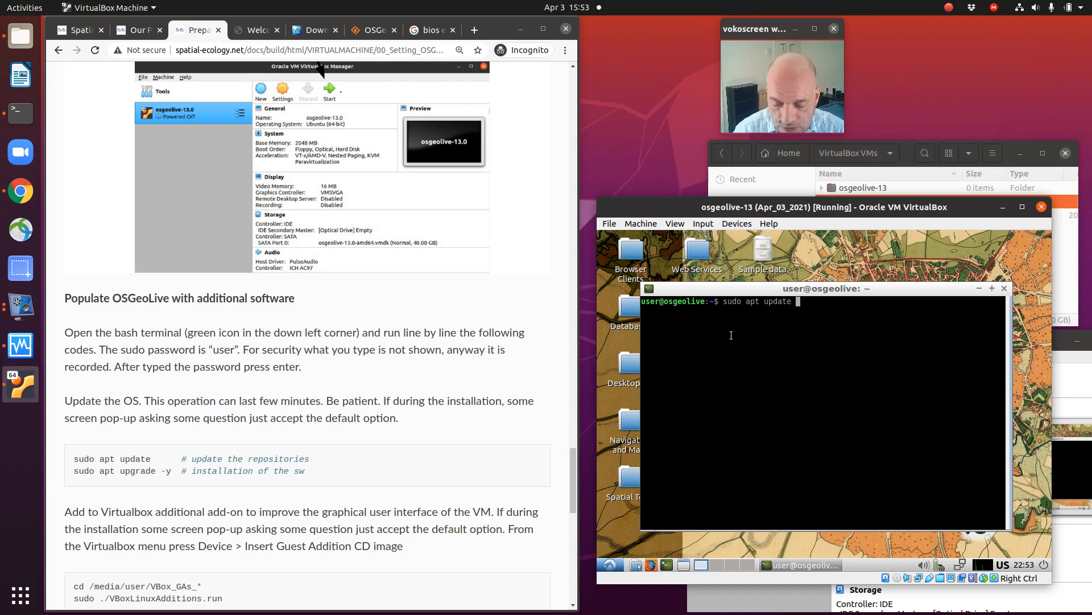
pyautogui.press('Return')
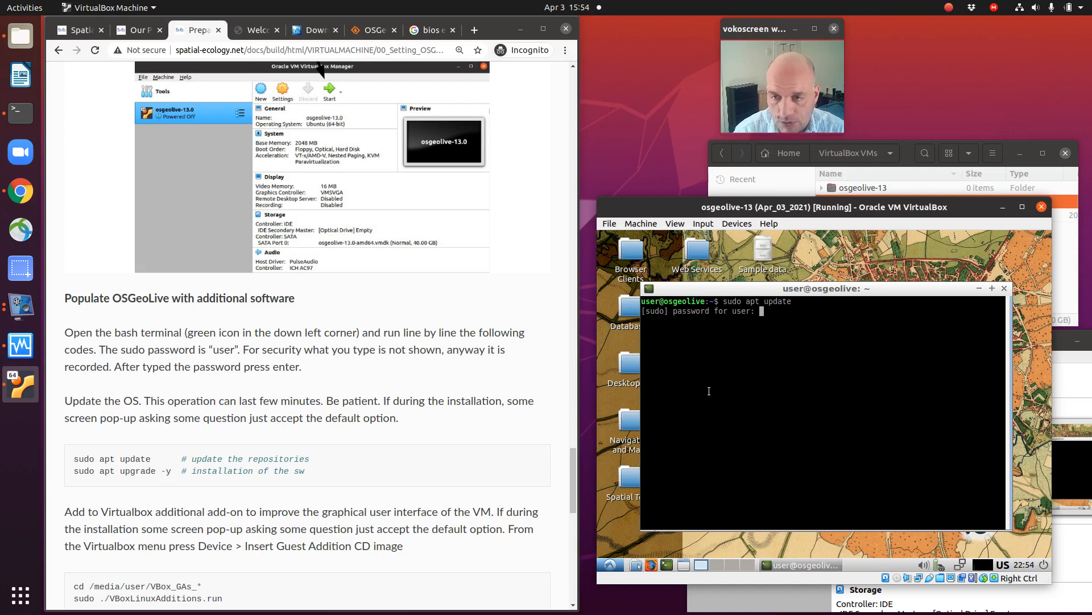
pyautogui.press('Return')
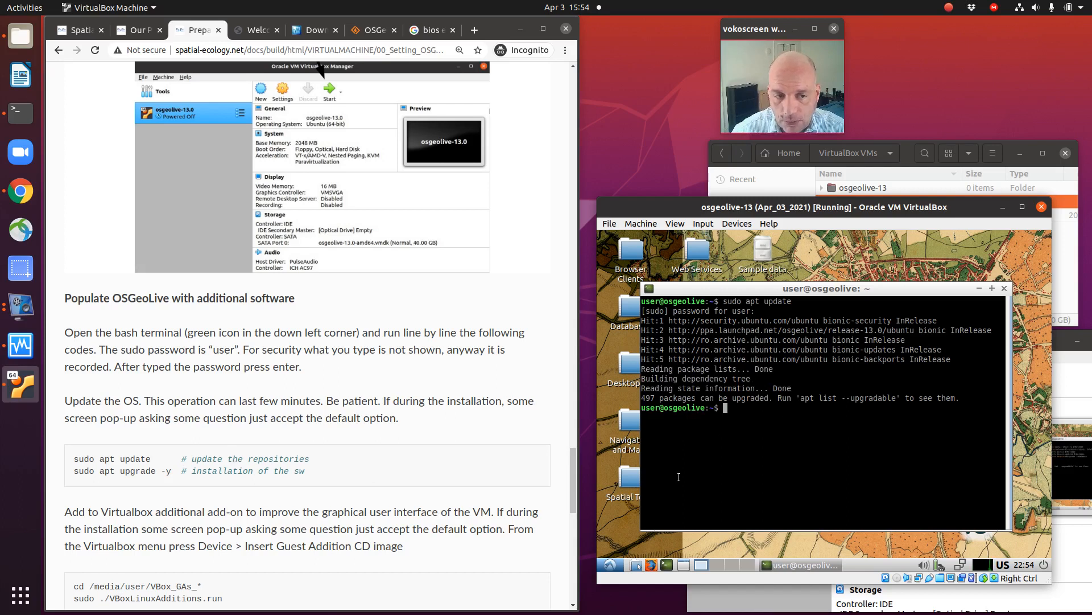
# Step: Upgrade all installed packages in the virtual machine with "sudo apt upgrade -y"
pyautogui.write('sudo ')
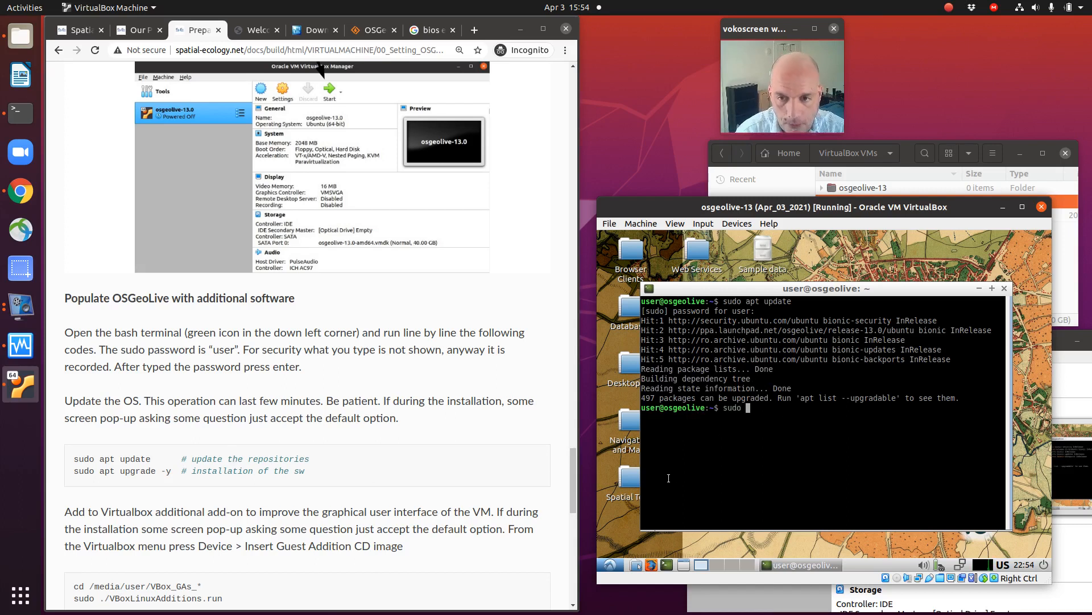
pyautogui.write('apt')
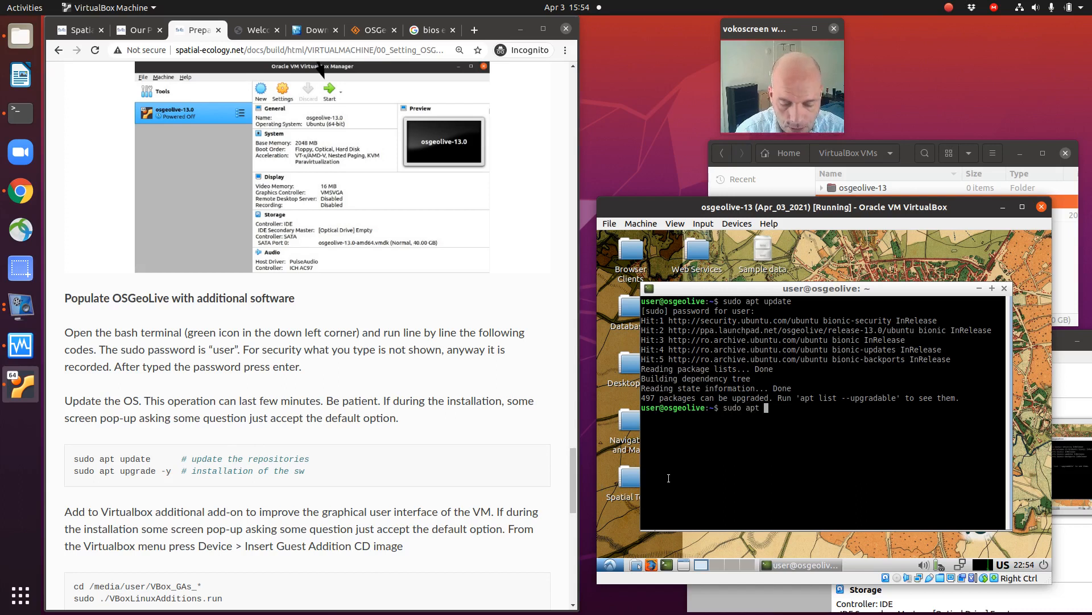
pyautogui.write(' upgrade')
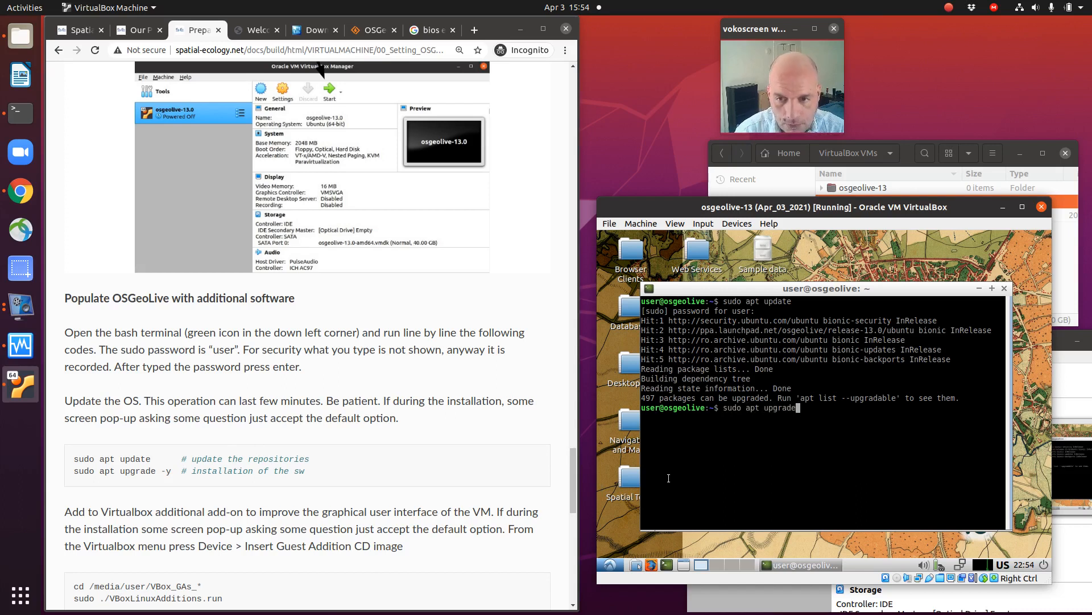
pyautogui.write(' -y')
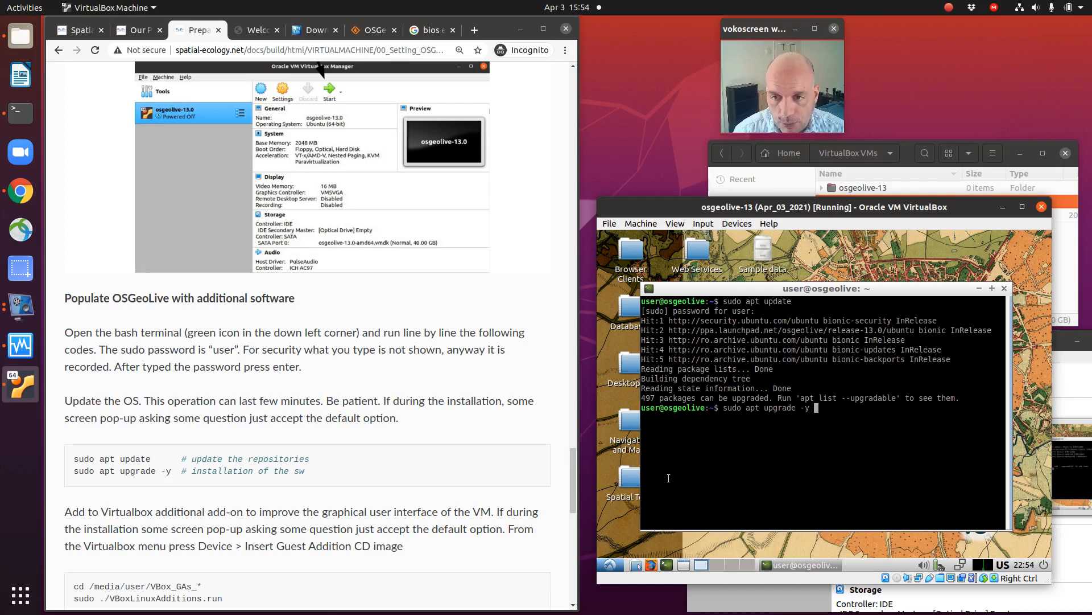
pyautogui.press('Return')
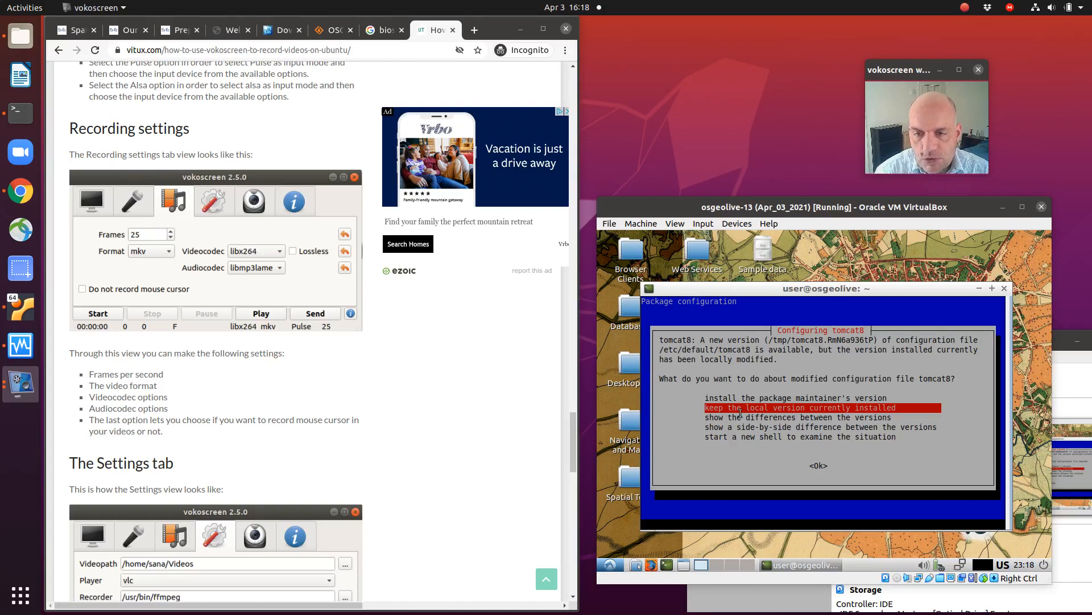
# Step: Keep the currently installed local version of the tomcat8 configuration file and return to the terminal prompt once the upgrade completes
pyautogui.click(784, 292)
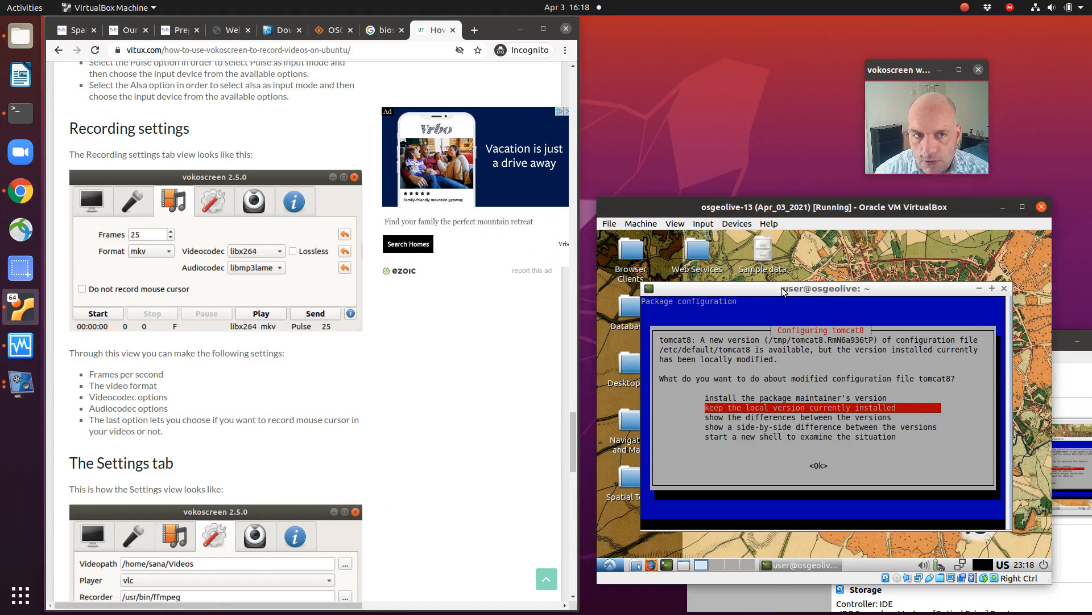
pyautogui.press('Return')
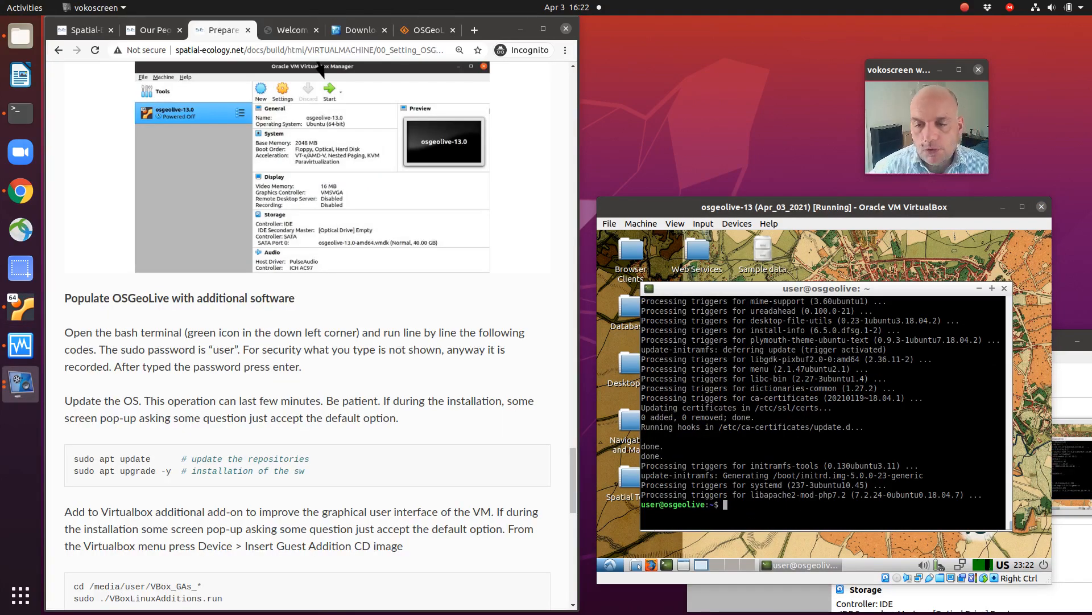
pyautogui.click(698, 290)
pyautogui.moveTo(698, 290); pyautogui.dragTo(698, 284)
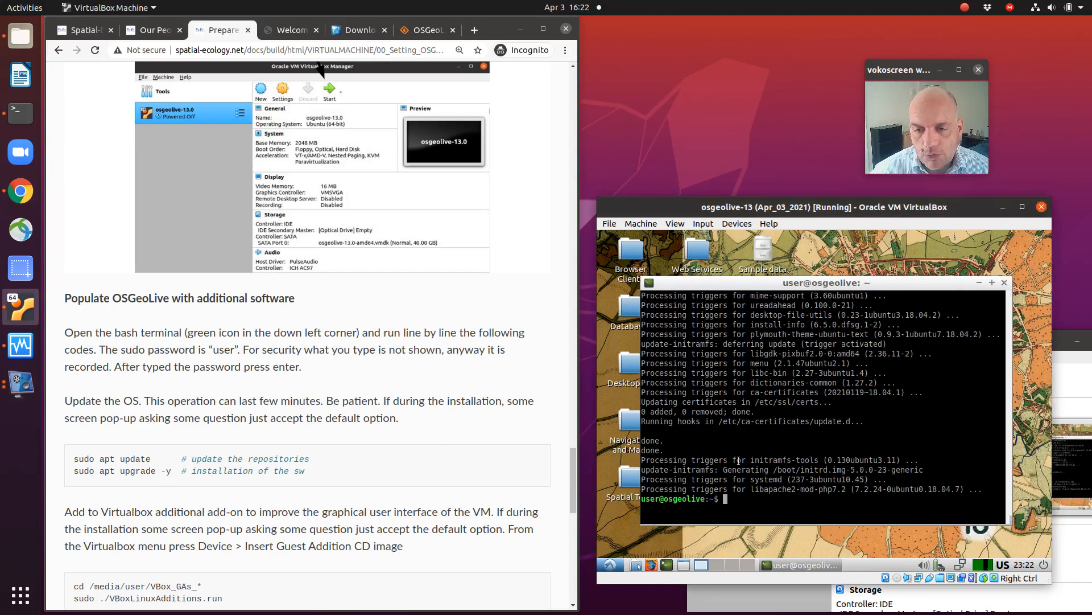
pyautogui.press('Return')
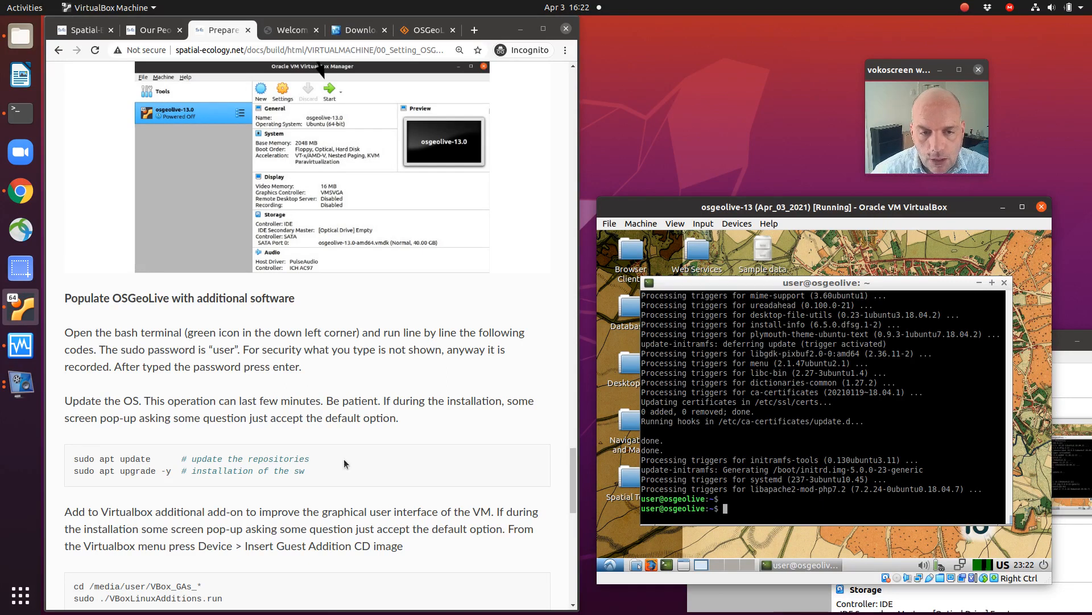
# Step: Request the Guest Additions CD image for the running machine and download VBoxGuestAdditions_6.1.16.iso from the internet
pyautogui.scroll(-1, 323, 457)
pyautogui.scroll(-3, 325, 460)
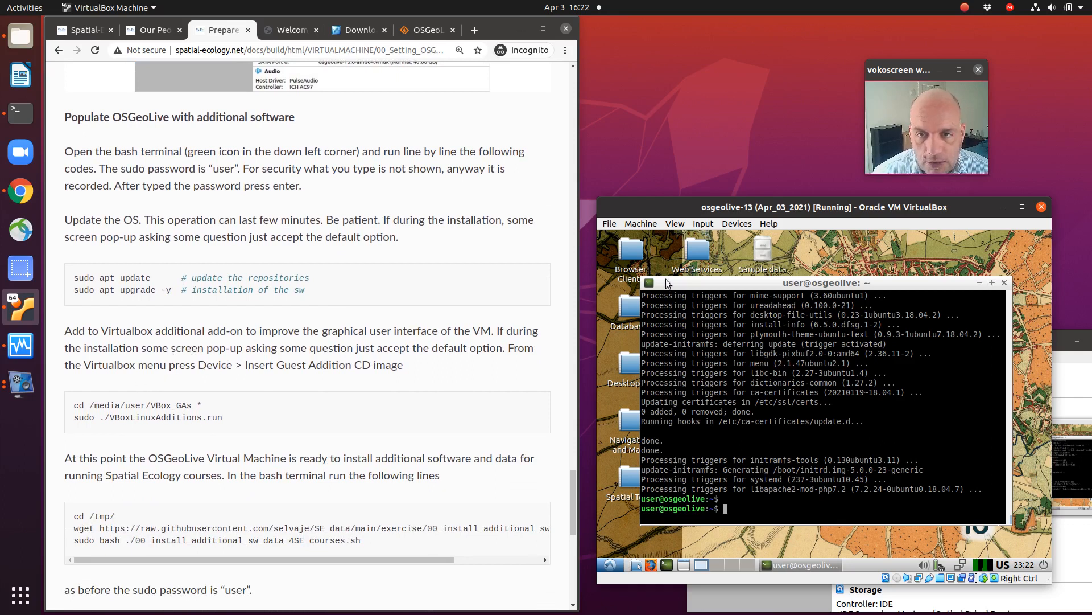
pyautogui.click(736, 225)
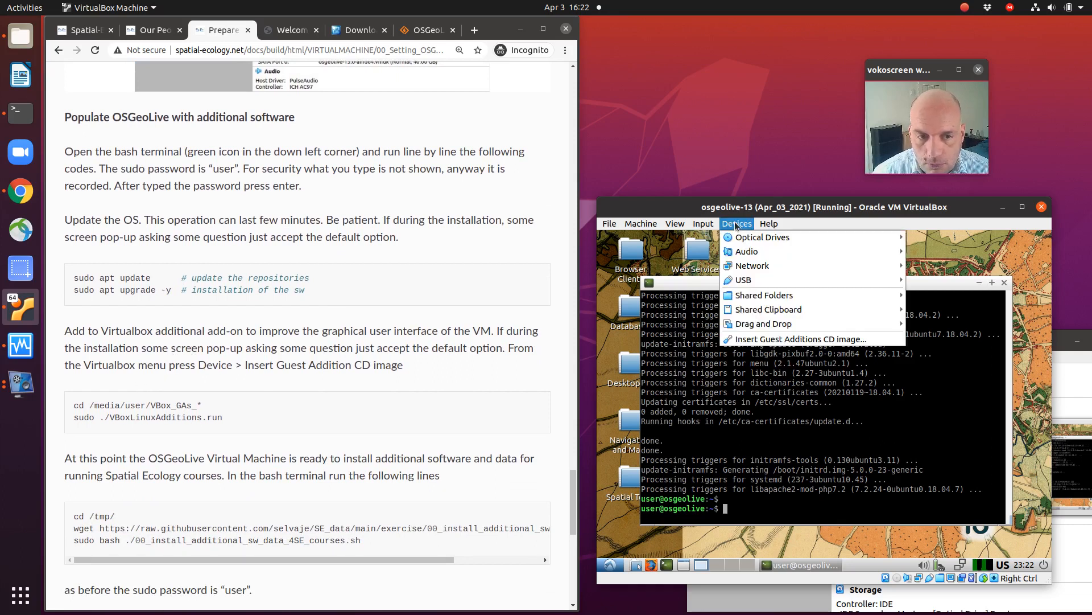
pyautogui.click(752, 340)
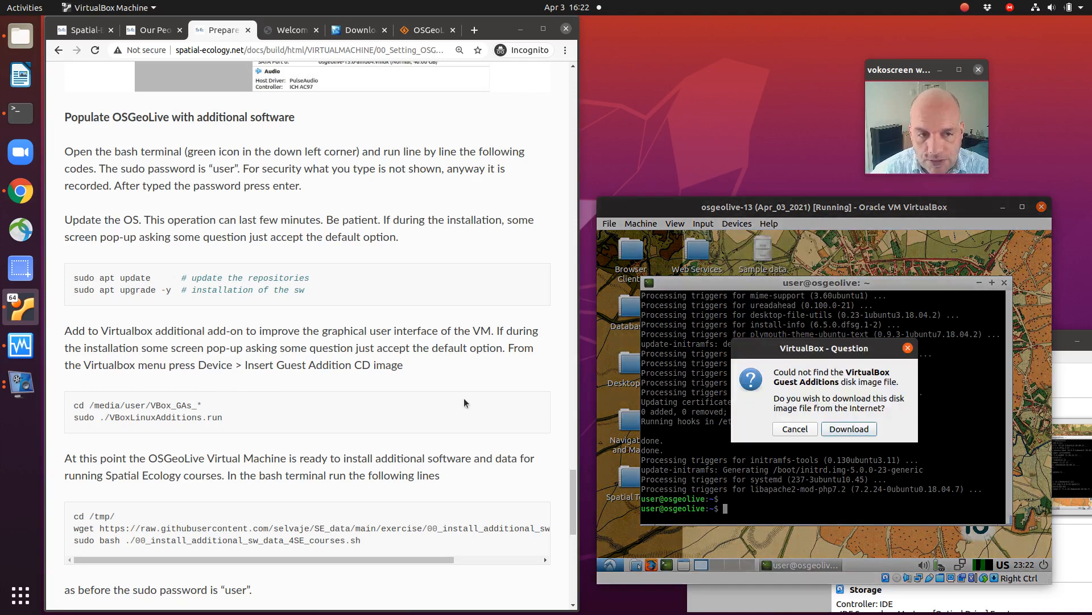
pyautogui.click(842, 430)
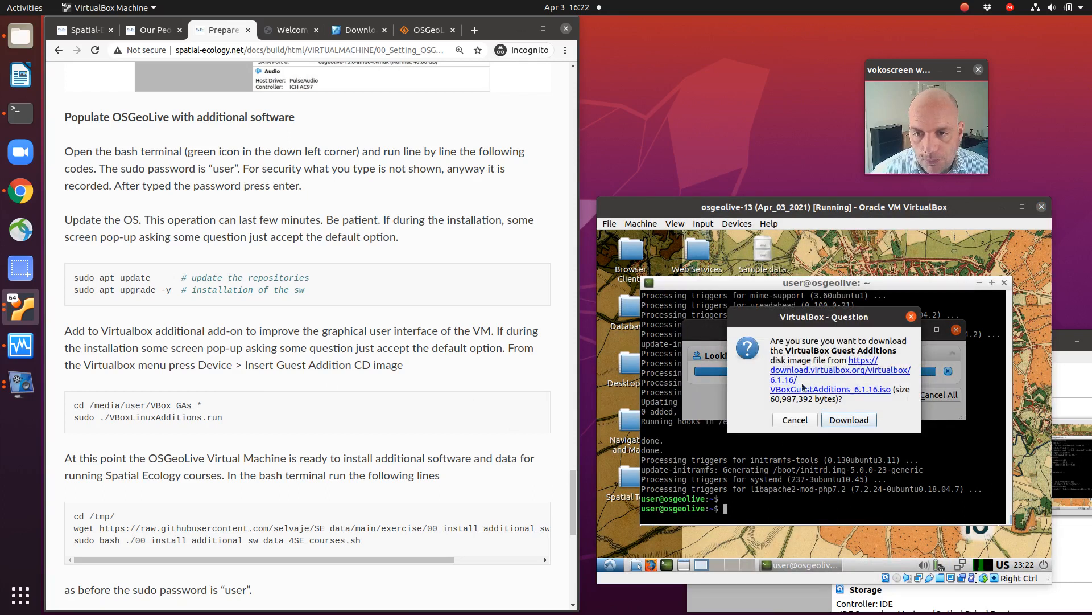
pyautogui.click(842, 421)
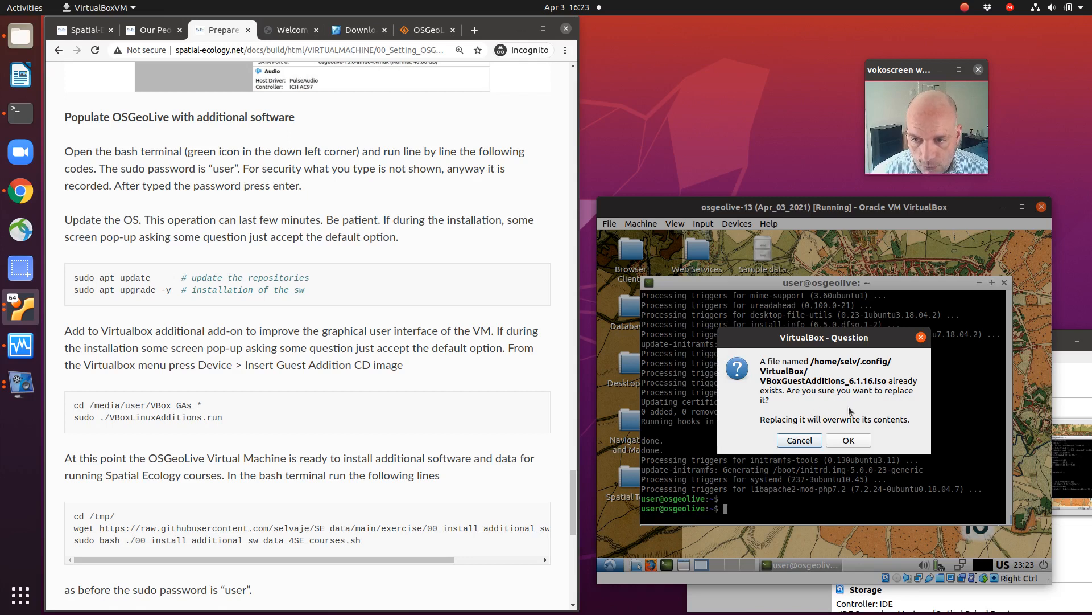
# Step: Overwrite the existing Guest Additions ISO and insert it into the virtual optical drive without opening it in the file manager
pyautogui.click(853, 442)
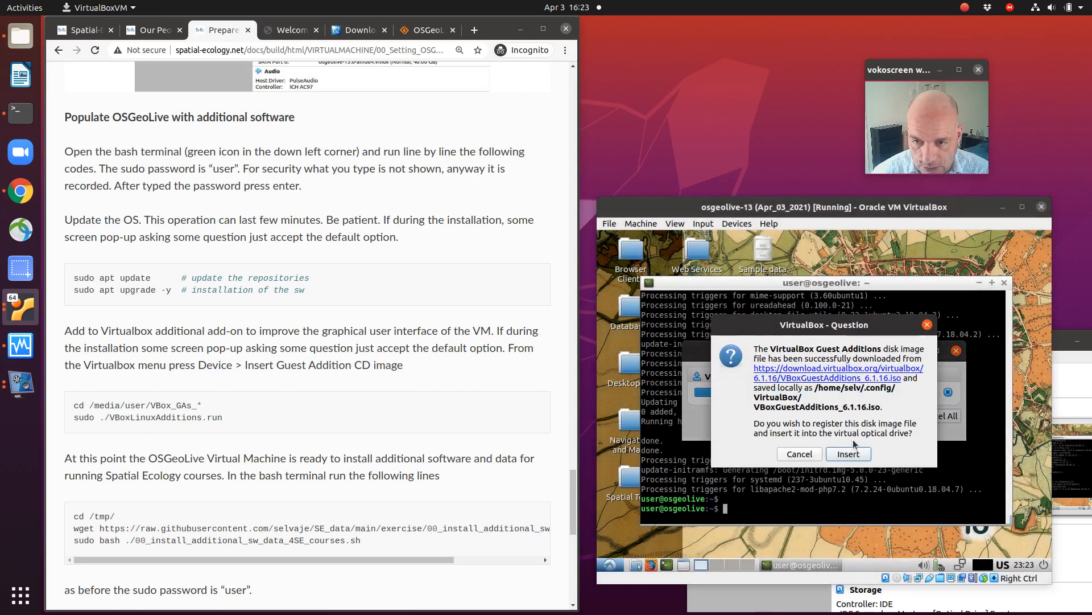
pyautogui.click(844, 454)
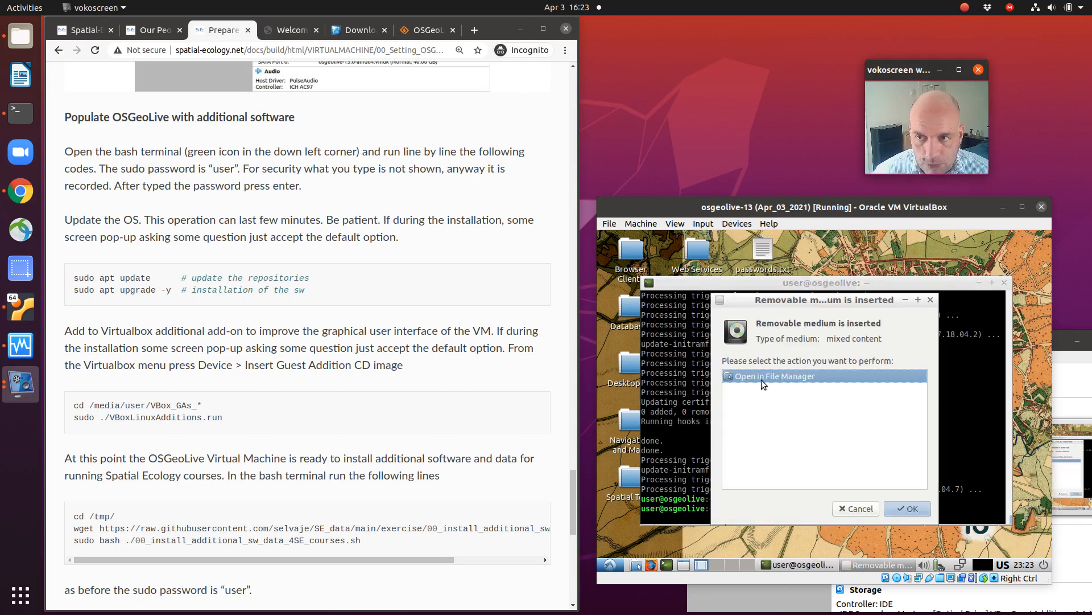
pyautogui.click(848, 514)
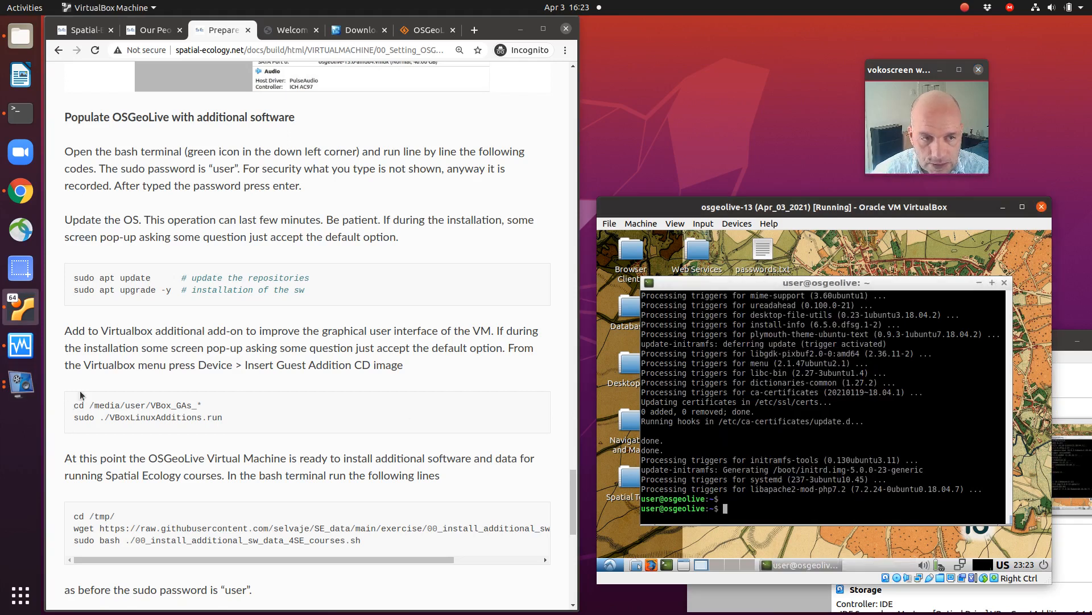
# Step: Change the terminal's directory to the mounted Guest Additions disc at /media/user/VBox_GAs_6.1.16/
pyautogui.moveTo(74, 408); pyautogui.dragTo(187, 408)
pyautogui.click(734, 504)
pyautogui.write('cd /me')
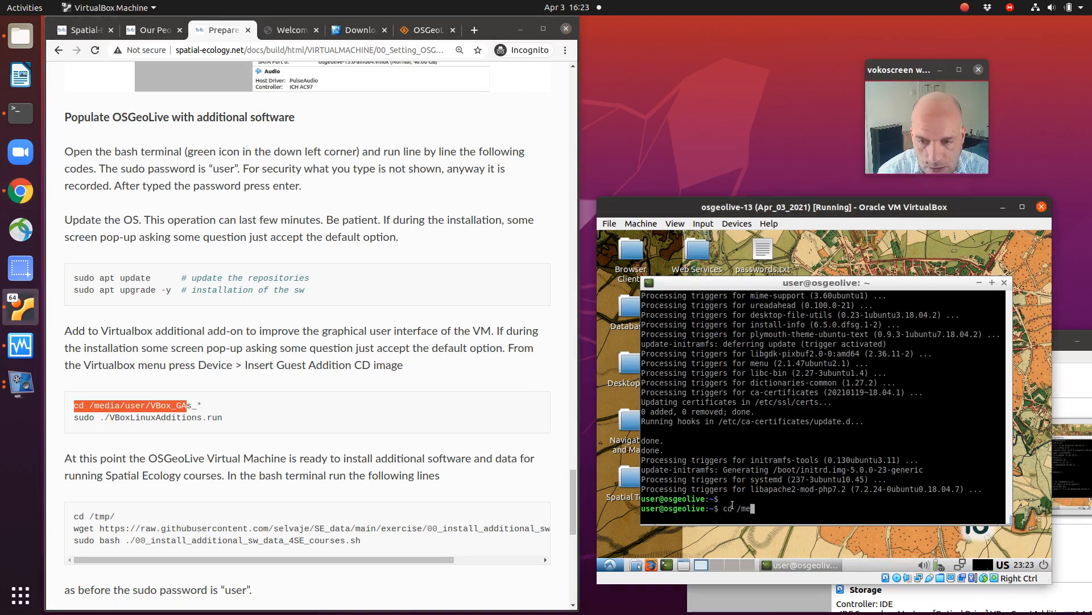
pyautogui.write('dia/user/')
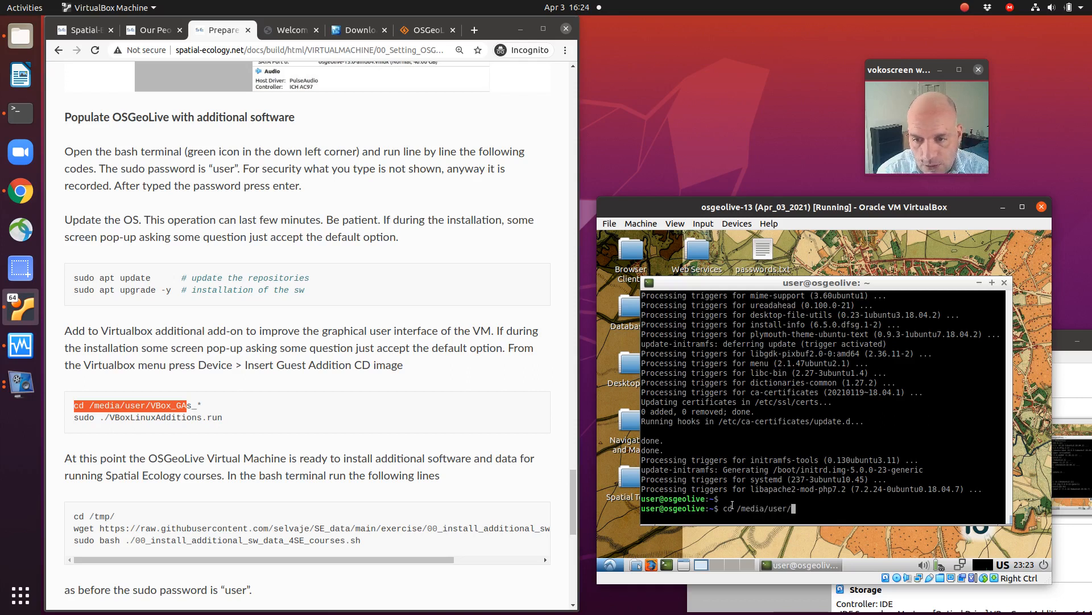
pyautogui.press('Tab')
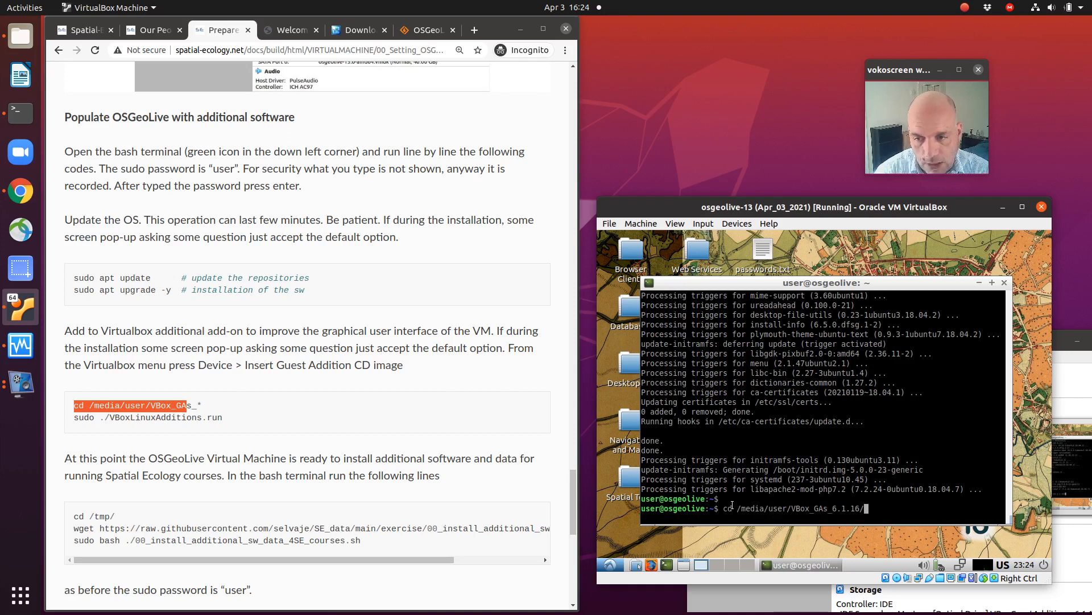
pyautogui.press('Return')
pyautogui.press('Return')
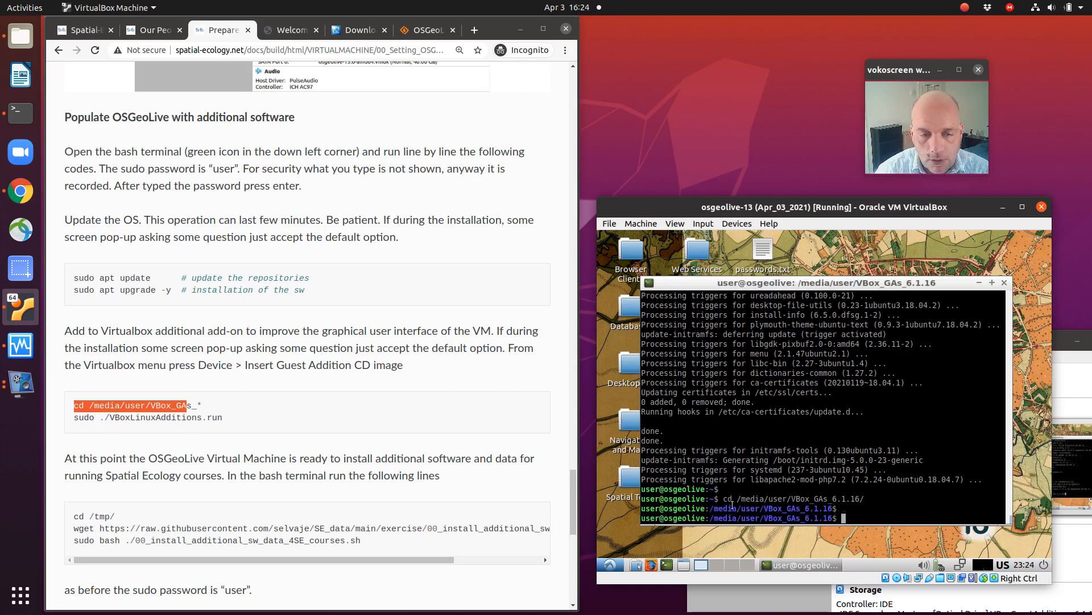
# Step: Run "sudo ./VBoxLinuxAdditions.run" with the sudo password and answer yes to continue the Guest Additions installation
pyautogui.write('sudo')
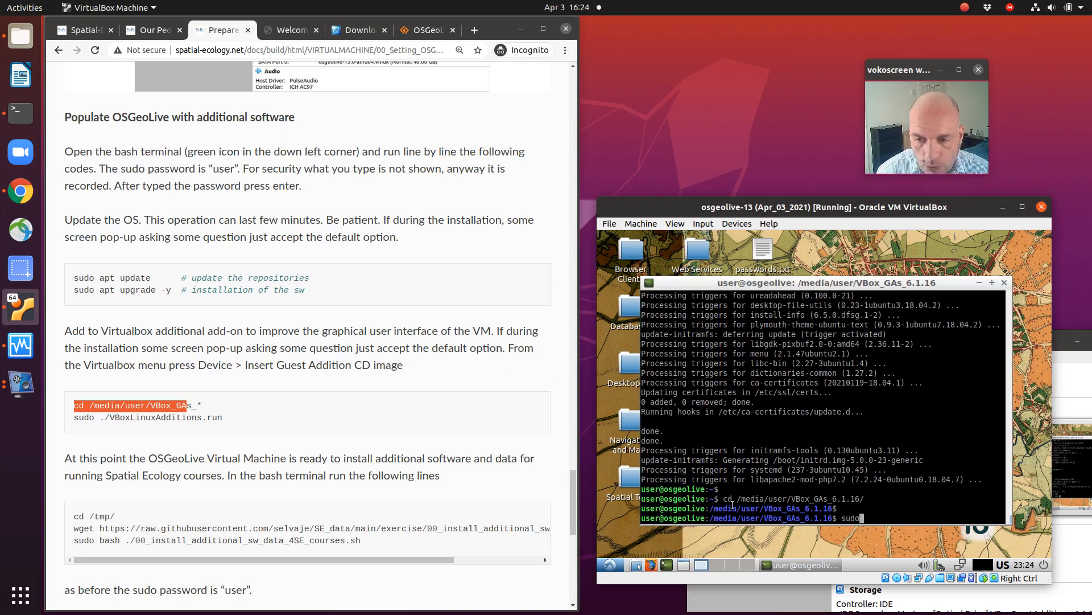
pyautogui.write(' ./VBoxL')
pyautogui.press('Tab')
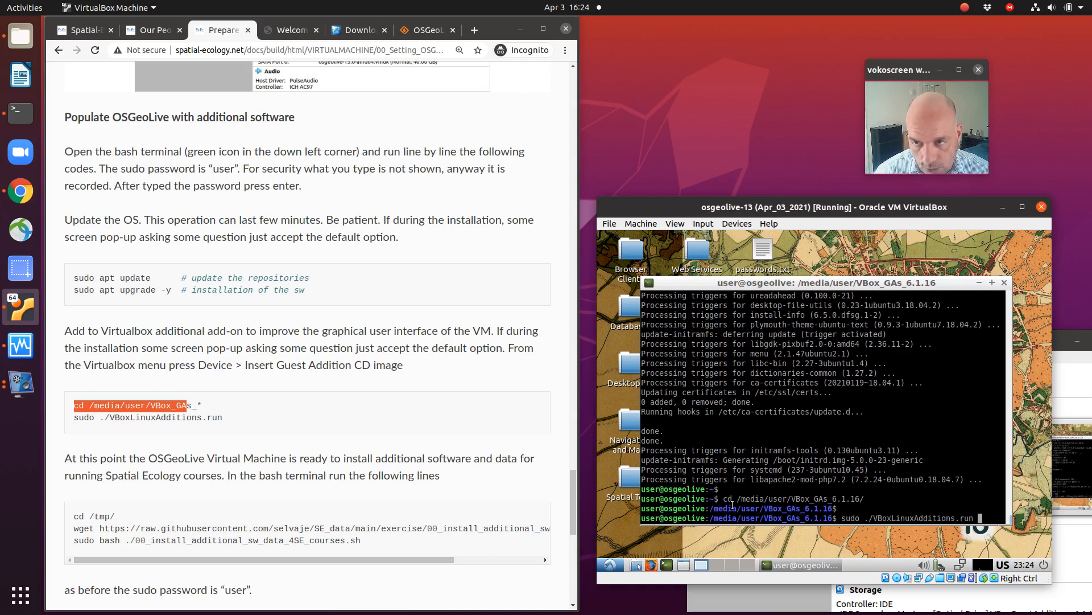
pyautogui.press('Return')
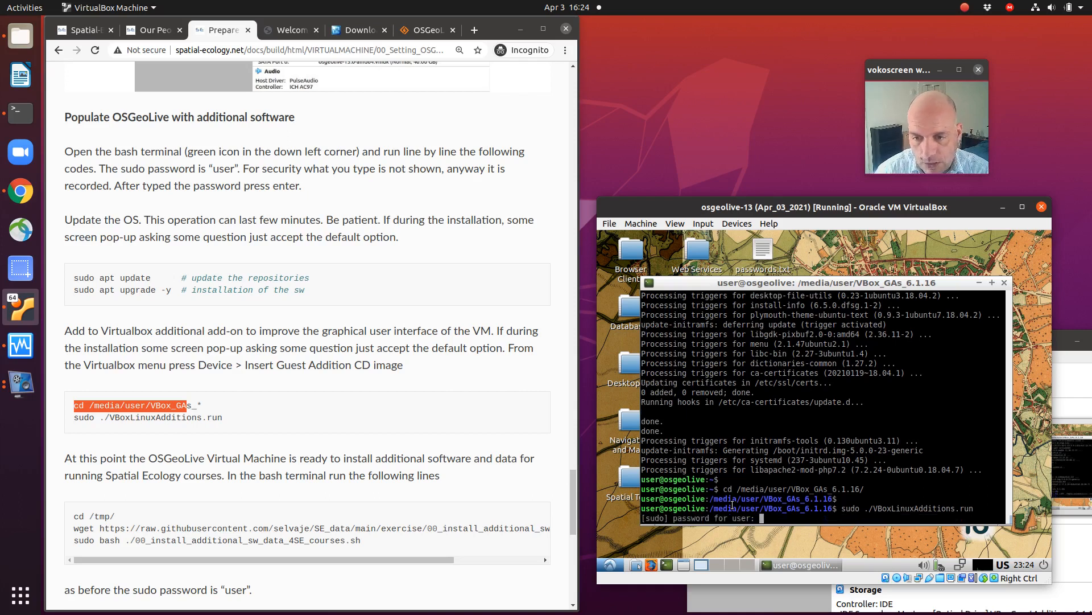
pyautogui.press('Return')
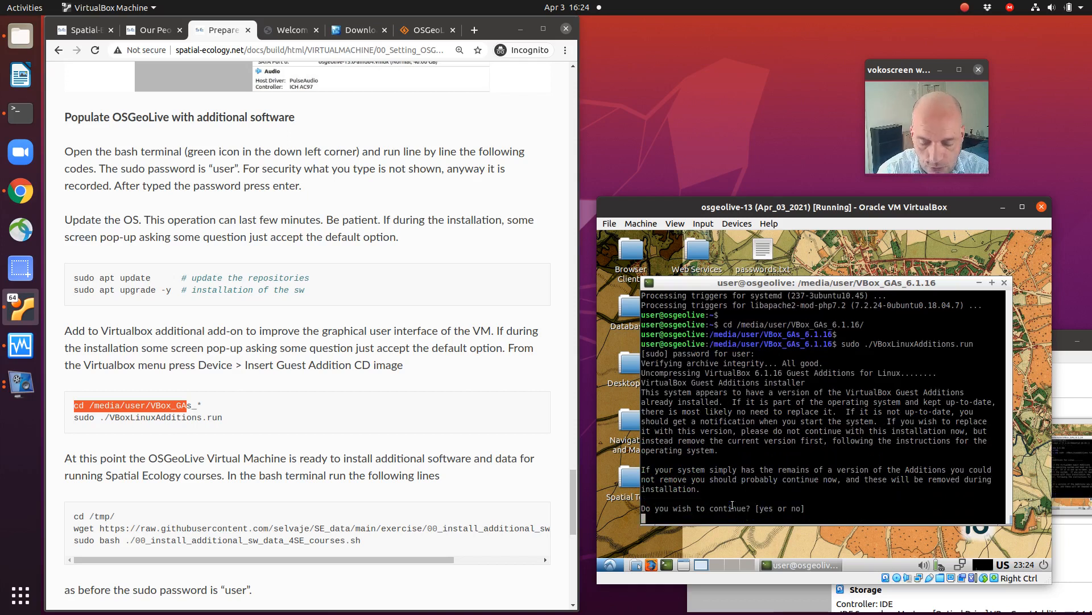
pyautogui.write('yes')
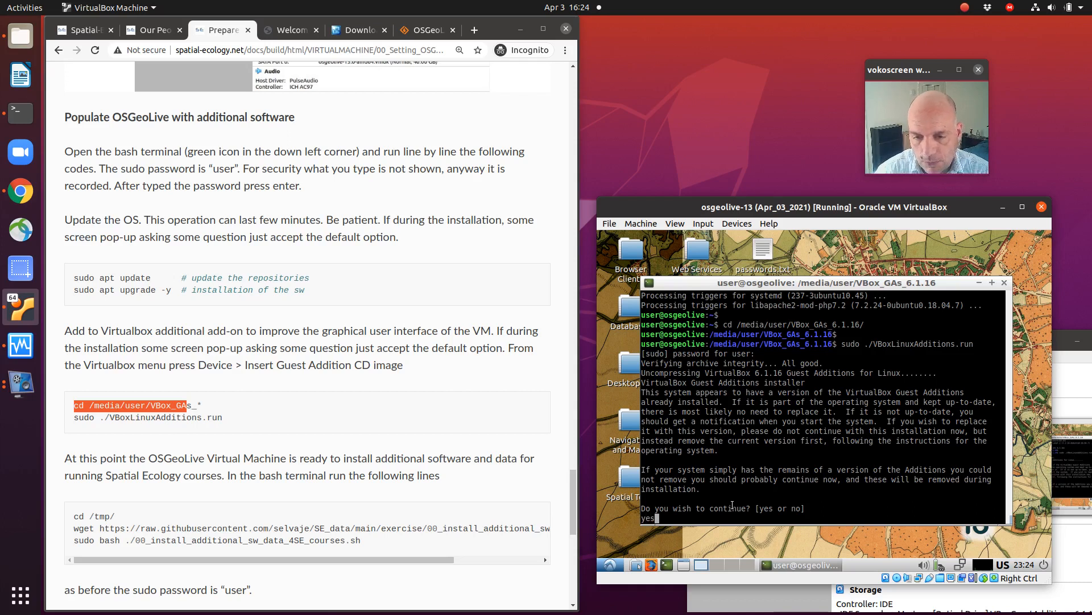
pyautogui.press('Return')
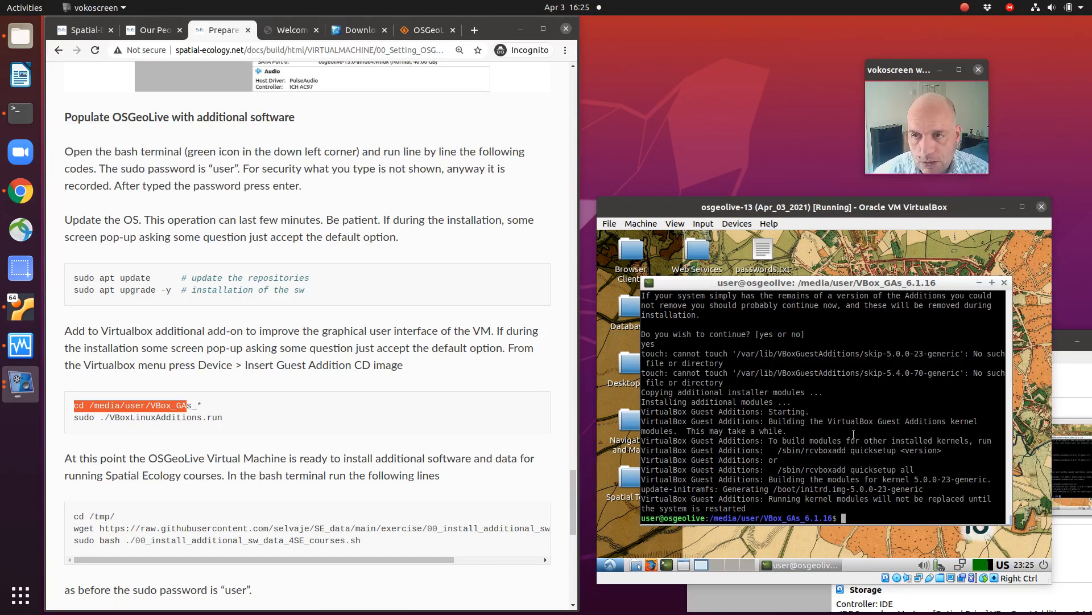
# Step: Close the guest's terminal and reboot the Lubuntu session so the Guest Additions take effect
pyautogui.click(1004, 282)
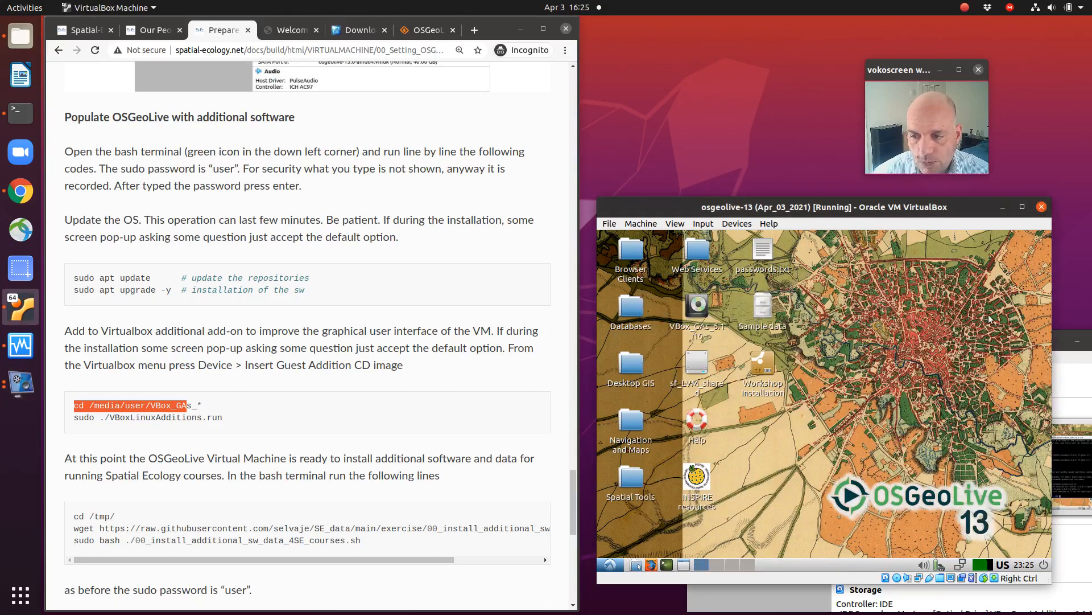
pyautogui.click(1044, 562)
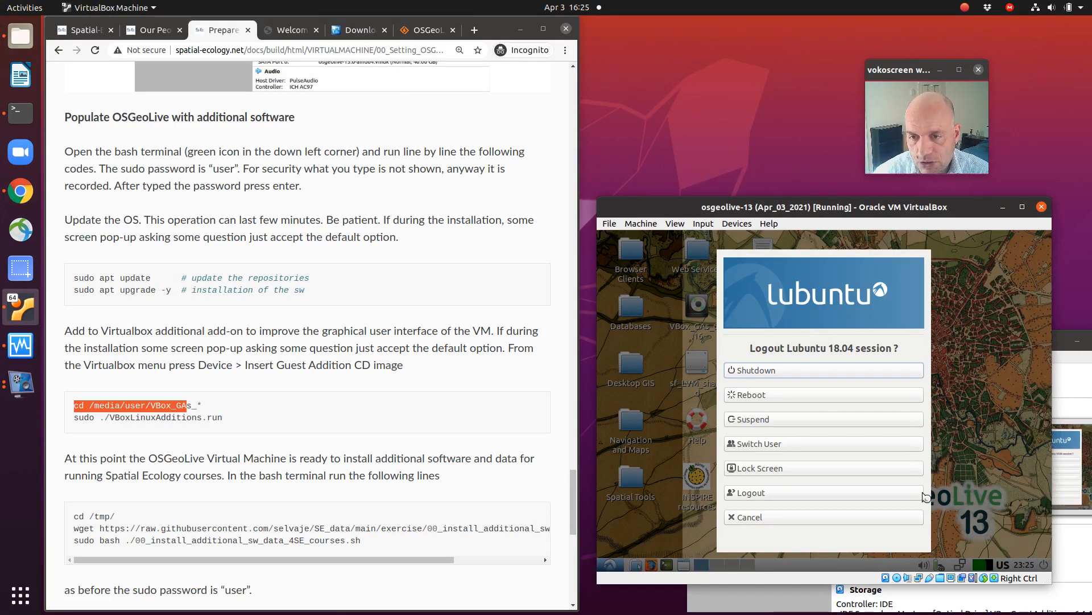
pyautogui.click(766, 396)
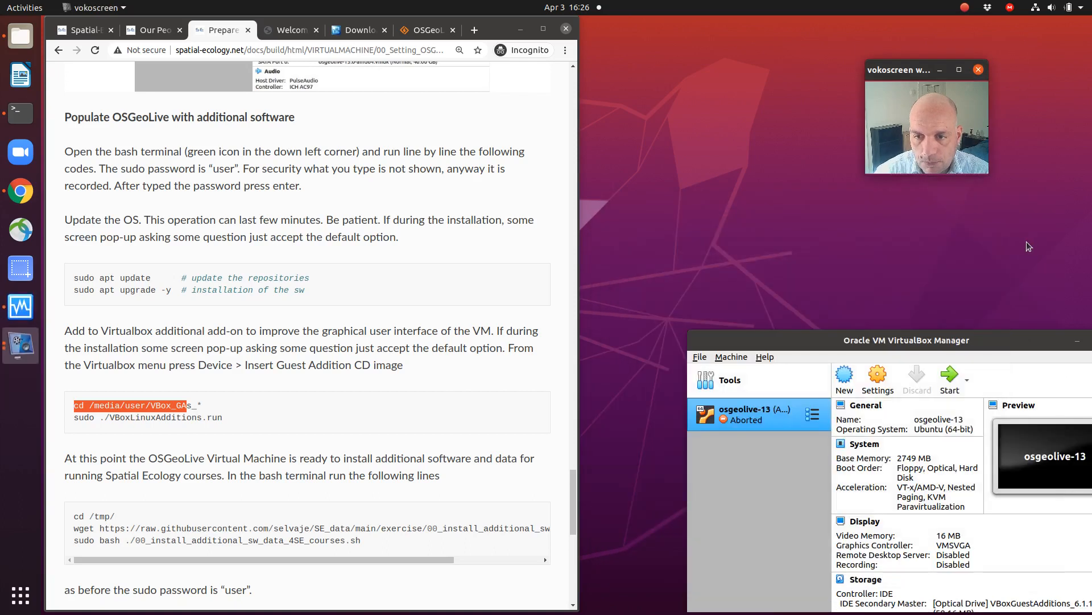
# Step: Bring the osgeolive-13 machine back up and dismiss its Welcome message
pyautogui.moveTo(836, 340); pyautogui.dragTo(771, 234)
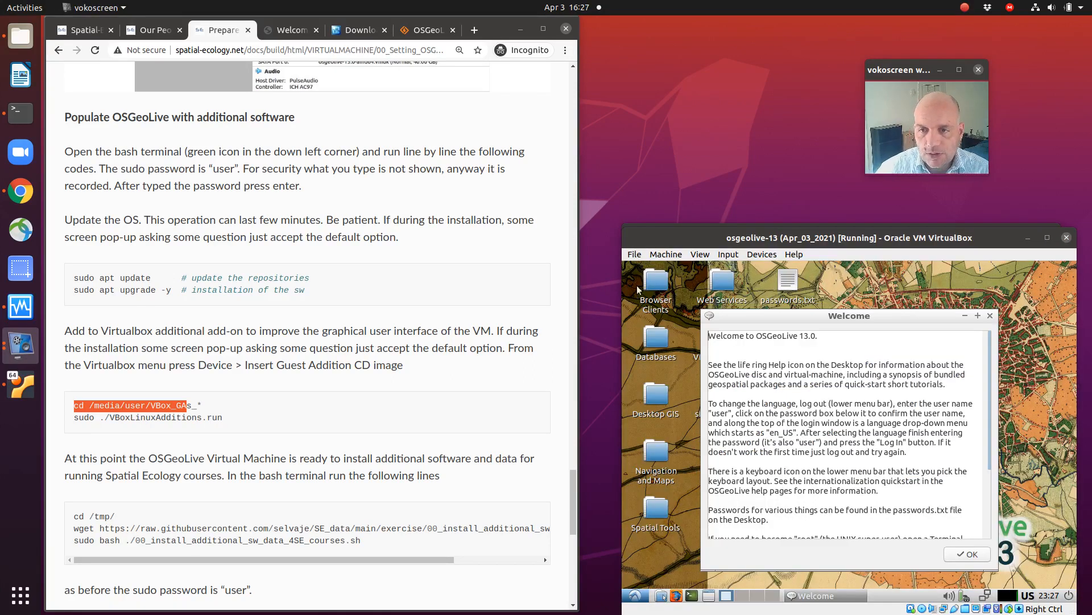
pyautogui.moveTo(785, 314); pyautogui.dragTo(780, 298)
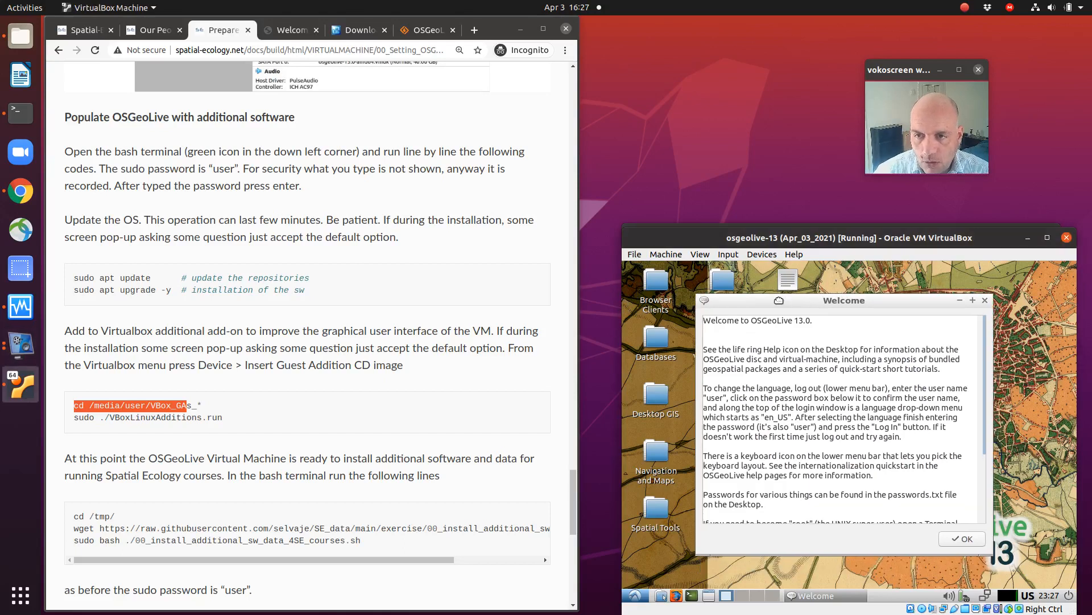
pyautogui.click(959, 541)
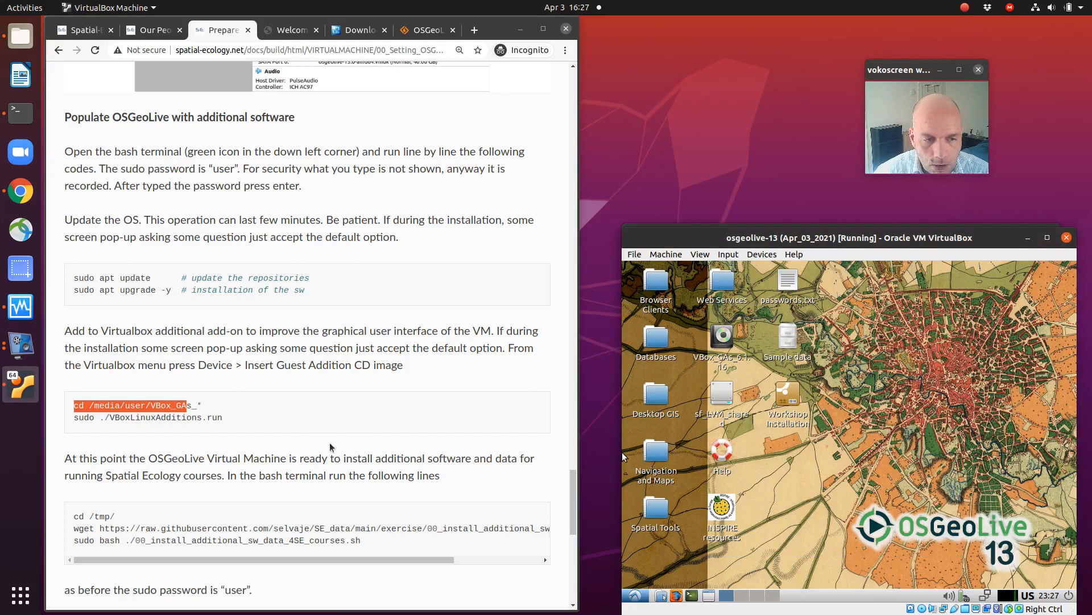
# Step: Open a new terminal in the virtual machine and change its directory to /tmp
pyautogui.scroll(-2, 113, 502)
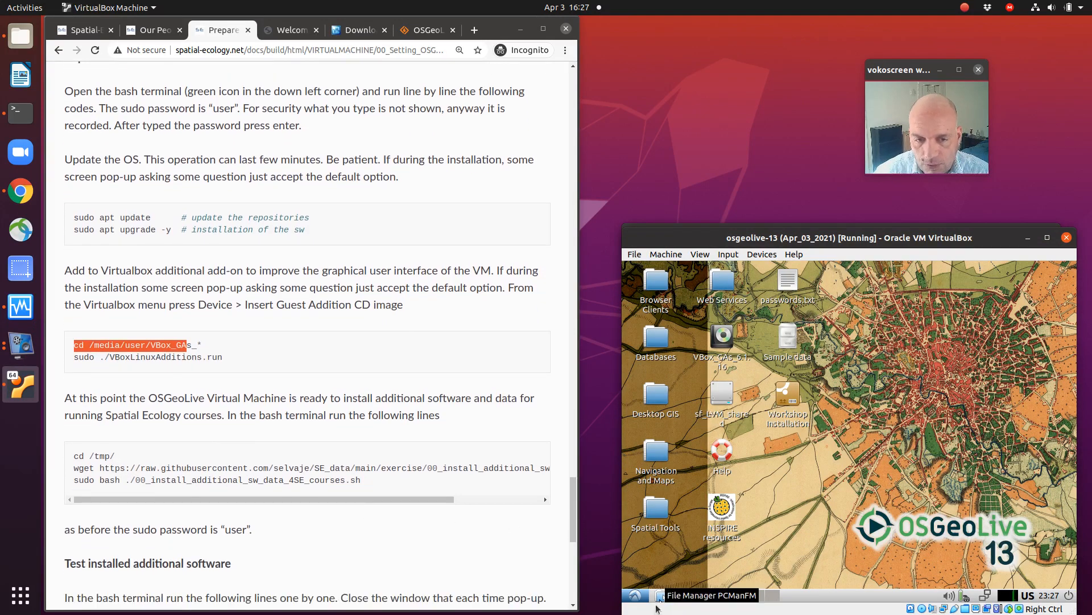
pyautogui.click(691, 595)
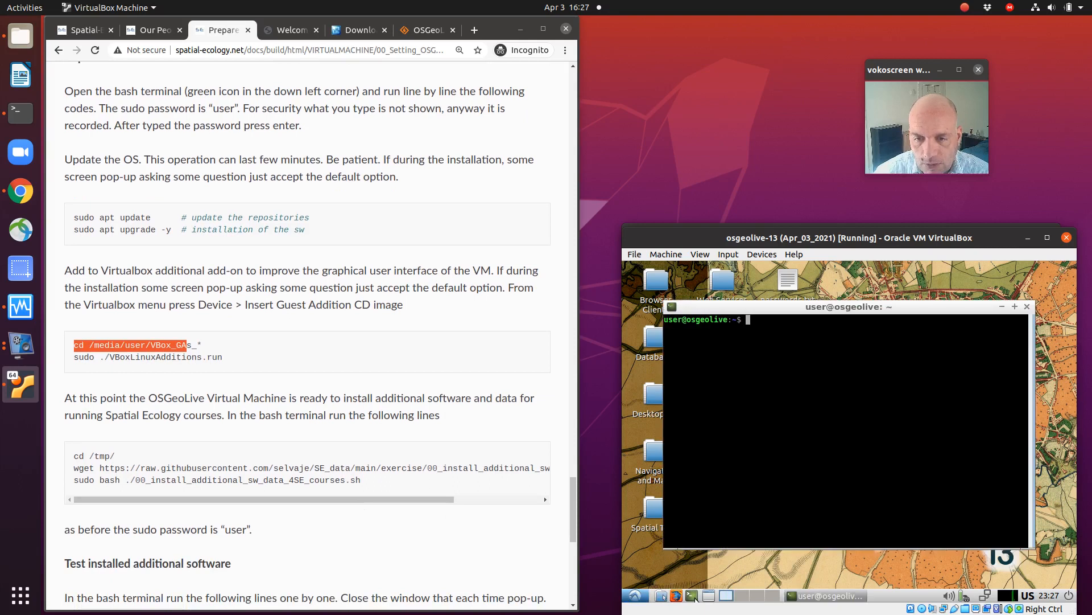
pyautogui.write('cd /tmp')
pyautogui.press('Return')
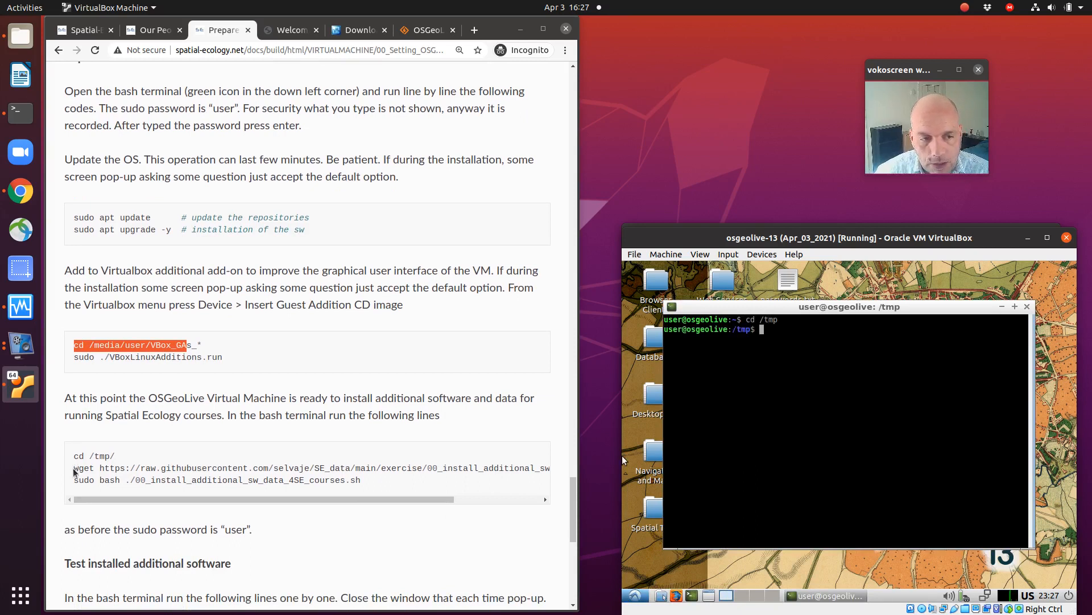
# Step: Copy the complete wget line for 00_install_additional_sw_data_4SE_courses.sh from the course page and paste it into the guest's terminal
pyautogui.moveTo(75, 467); pyautogui.dragTo(551, 473)
pyautogui.rightClick(495, 470)
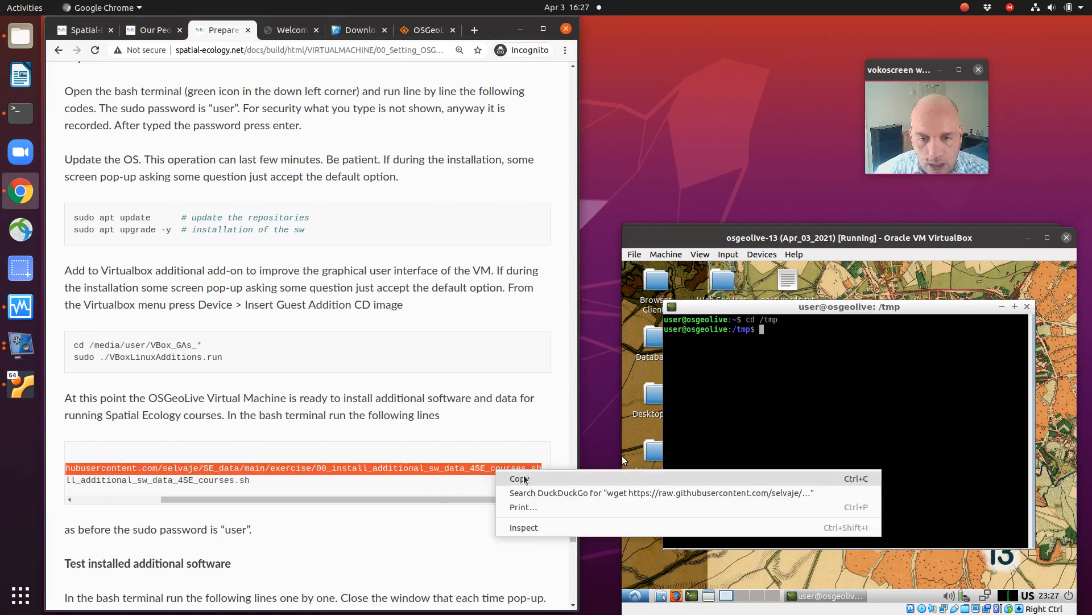
pyautogui.click(524, 479)
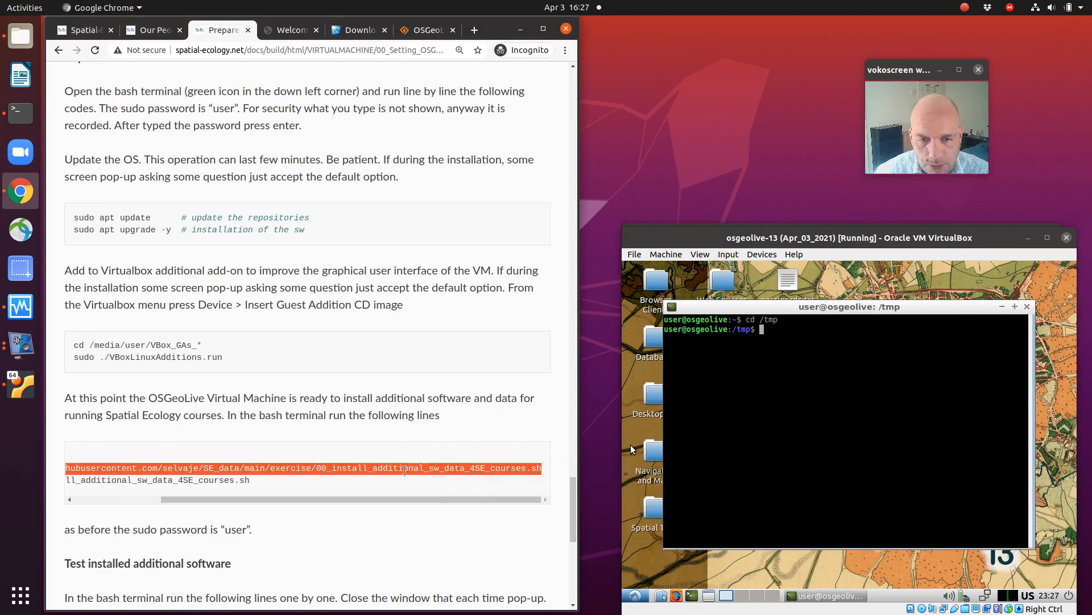
pyautogui.rightClick(792, 339)
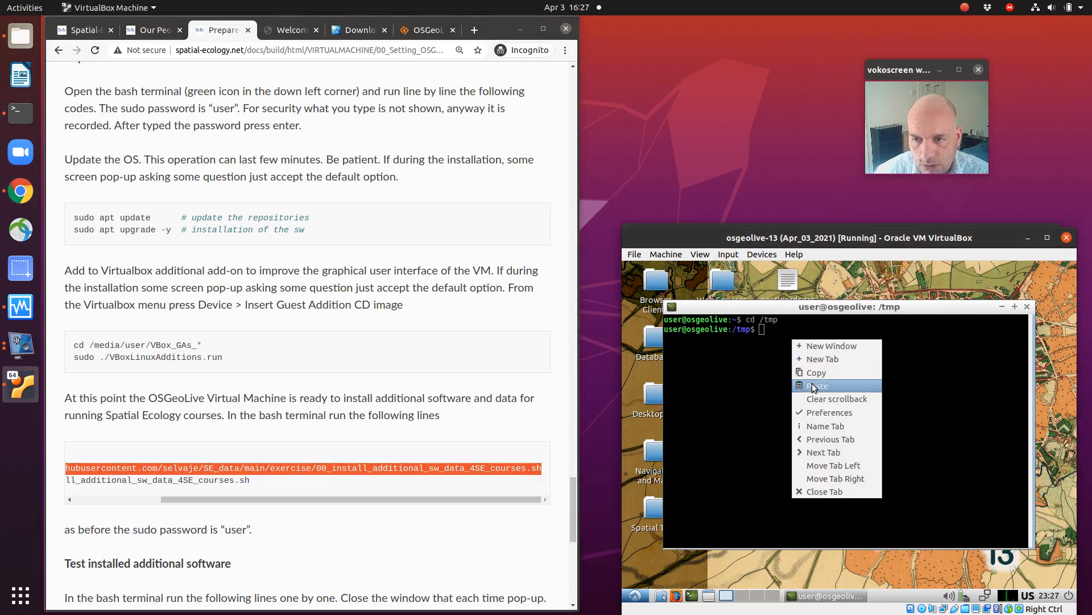
pyautogui.click(812, 386)
# Step: Check the pasted wget command against the course page and run it to download the installation script
pyautogui.press('Left')
pyautogui.press('Left')
pyautogui.press('Left')
pyautogui.press('Left')
pyautogui.press('Left')
pyautogui.press('Left')
pyautogui.press('Left')
pyautogui.press('Left')
pyautogui.press('Left')
pyautogui.press('Left')
pyautogui.press('Left')
pyautogui.press('Left')
pyautogui.press('Left')
pyautogui.press('Left')
pyautogui.press('Left')
pyautogui.press('Left')
pyautogui.press('Left')
pyautogui.press('Left')
pyautogui.press('Left')
pyautogui.press('Left')
pyautogui.press('Left')
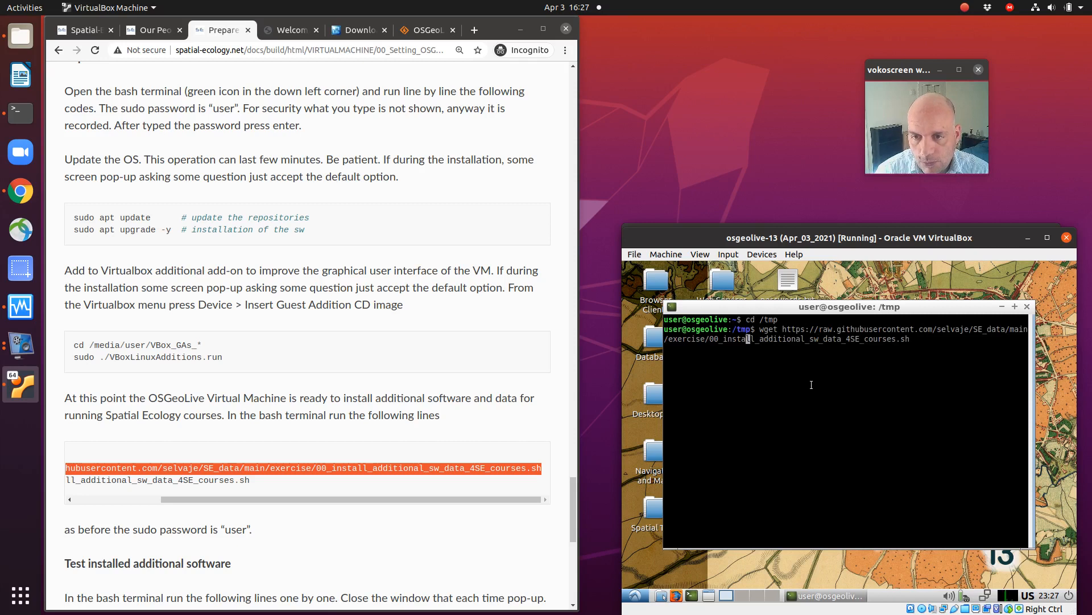
pyautogui.press('Left')
pyautogui.press('Left')
pyautogui.press('Left')
pyautogui.press('Left')
pyautogui.press('Left')
pyautogui.press('Left')
pyautogui.press('Left')
pyautogui.press('Left')
pyautogui.press('Left')
pyautogui.press('Left')
pyautogui.press('Left')
pyautogui.press('Left')
pyautogui.press('Left')
pyautogui.press('Left')
pyautogui.press('Left')
pyautogui.press('Left')
pyautogui.press('Left')
pyautogui.press('Left')
pyautogui.press('Left')
pyautogui.press('Left')
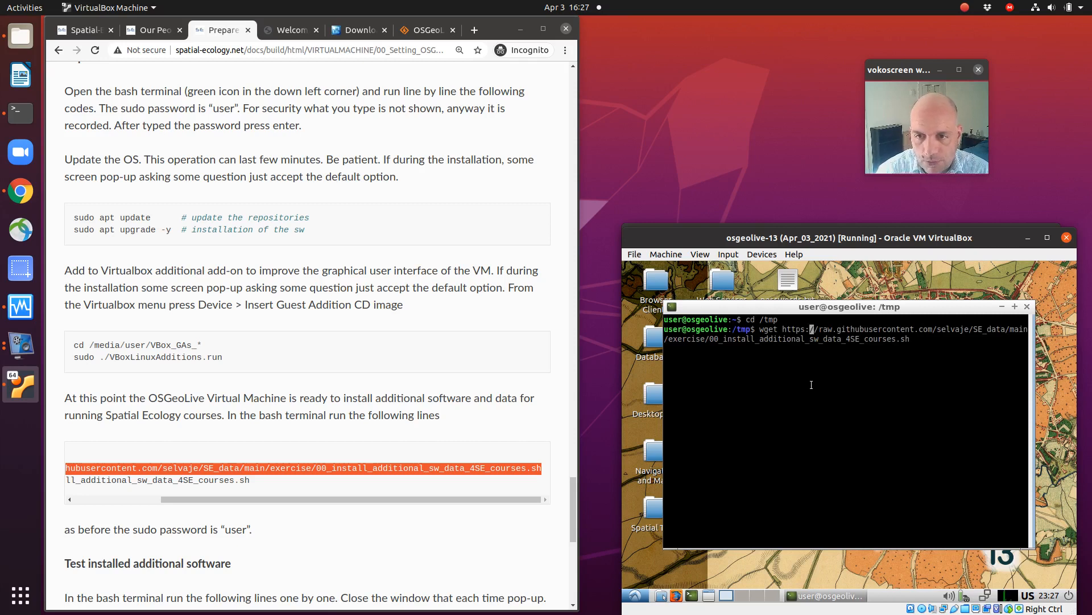
pyautogui.press('Right')
pyautogui.press('Right')
pyautogui.press('Right')
pyautogui.press('Right')
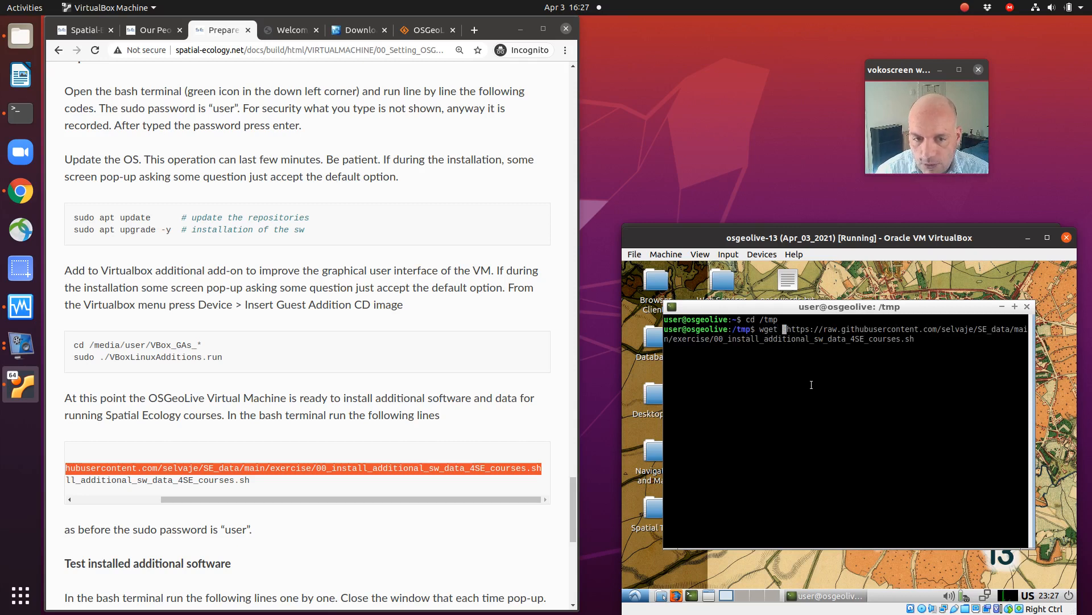
pyautogui.moveTo(409, 498); pyautogui.dragTo(258, 501)
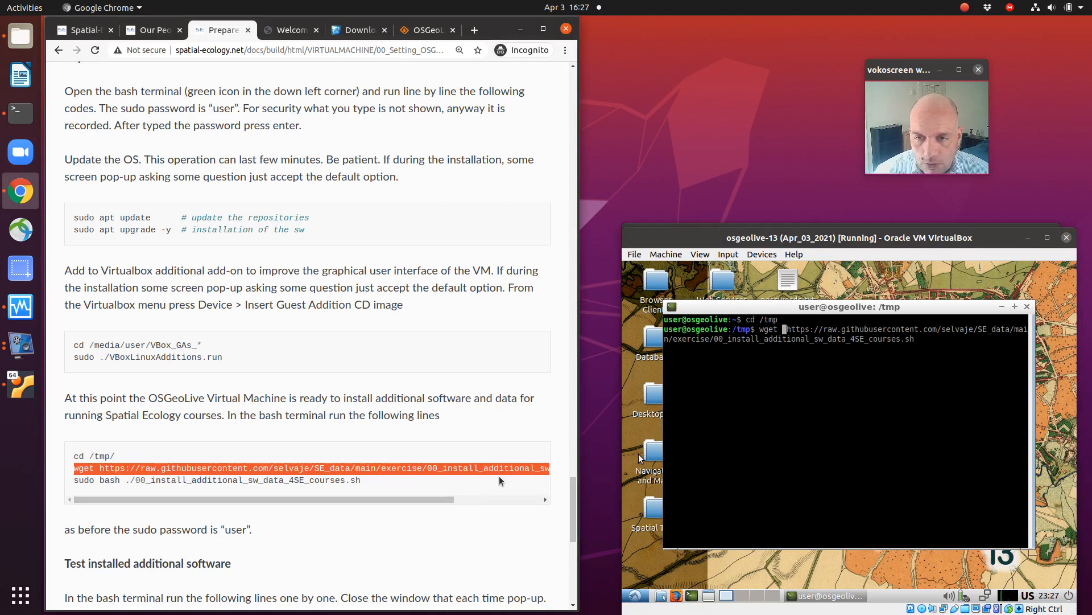
pyautogui.click(931, 415)
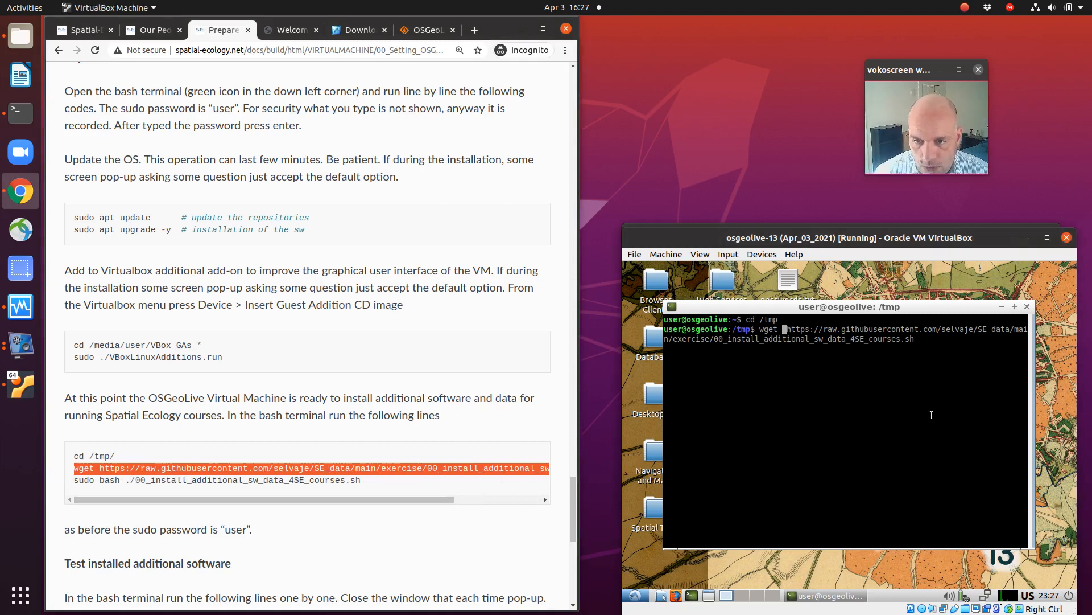
pyautogui.press('Return')
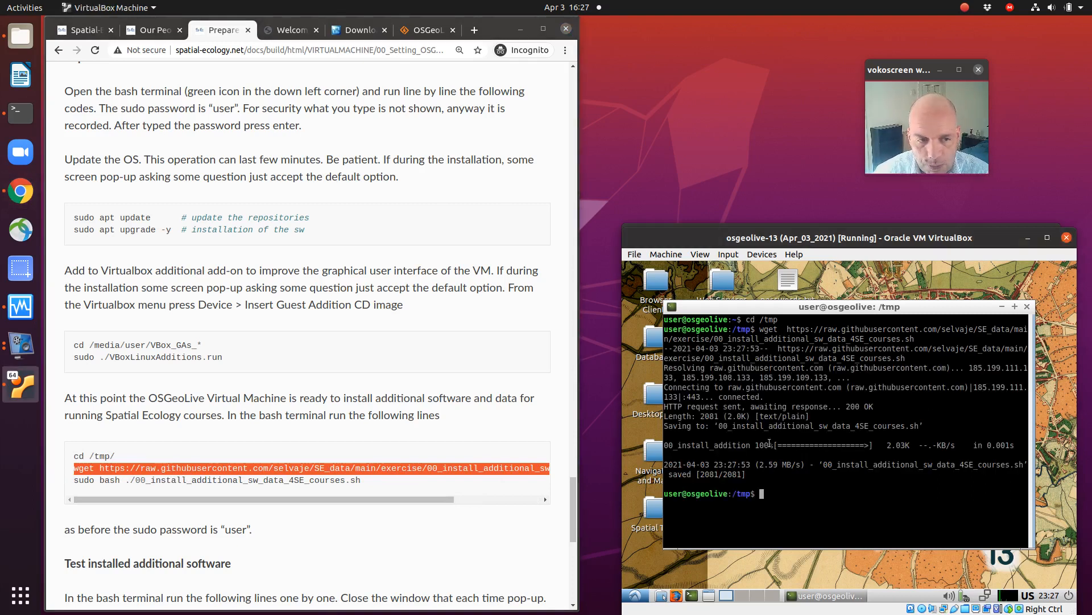
pyautogui.moveTo(74, 480); pyautogui.dragTo(359, 480)
pyautogui.click(786, 498)
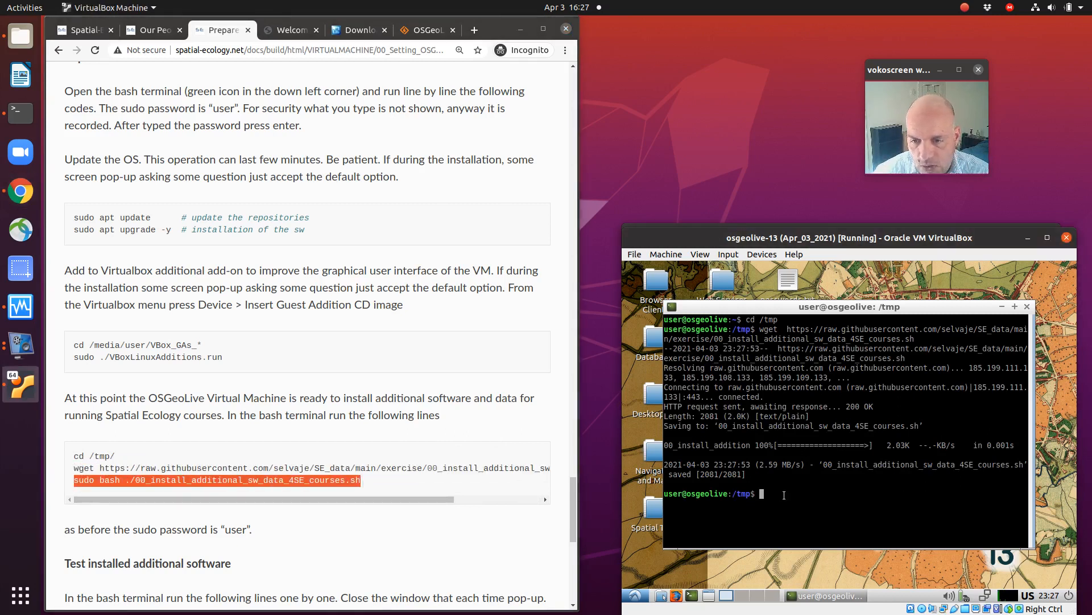
pyautogui.hotkey('ctrl', 'shift', 'v')
pyautogui.press('BackSpace')
pyautogui.press('BackSpace')
pyautogui.press('BackSpace')
pyautogui.press('BackSpace')
pyautogui.press('BackSpace')
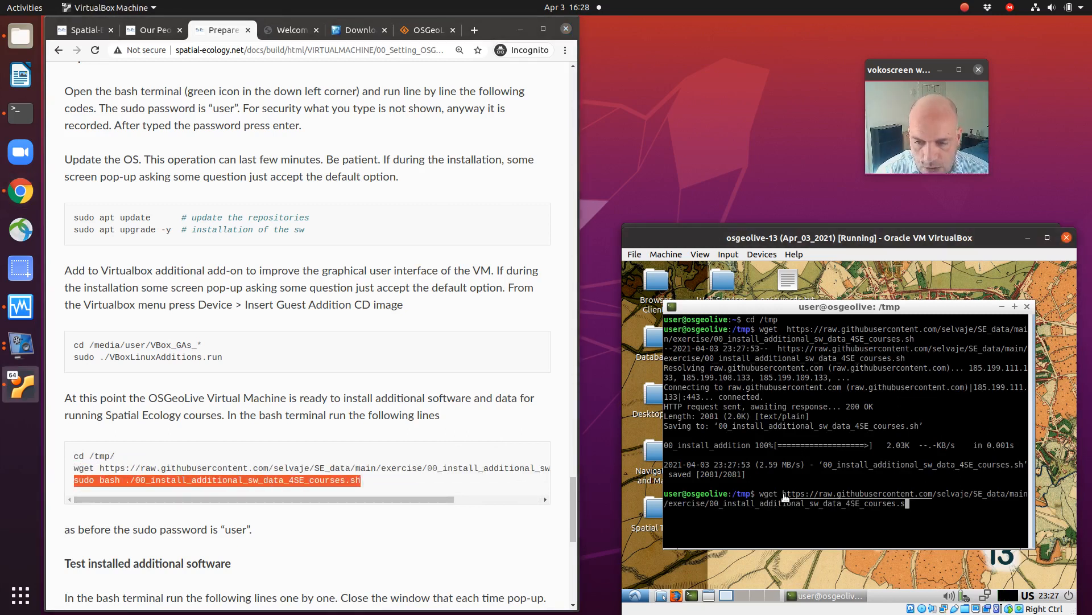
pyautogui.hotkey('ctrl', 'u')
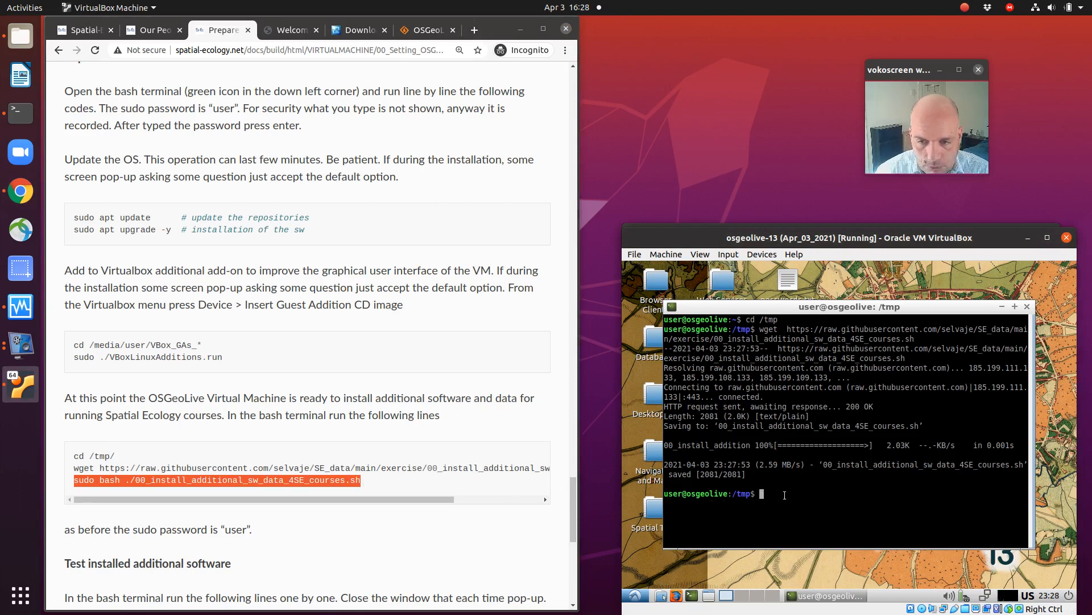
# Step: Copy "sudo bash ./00_install_additional_sw_data_4SE_courses.sh" from the course page, run it in the terminal and enter the sudo password
pyautogui.rightClick(312, 480)
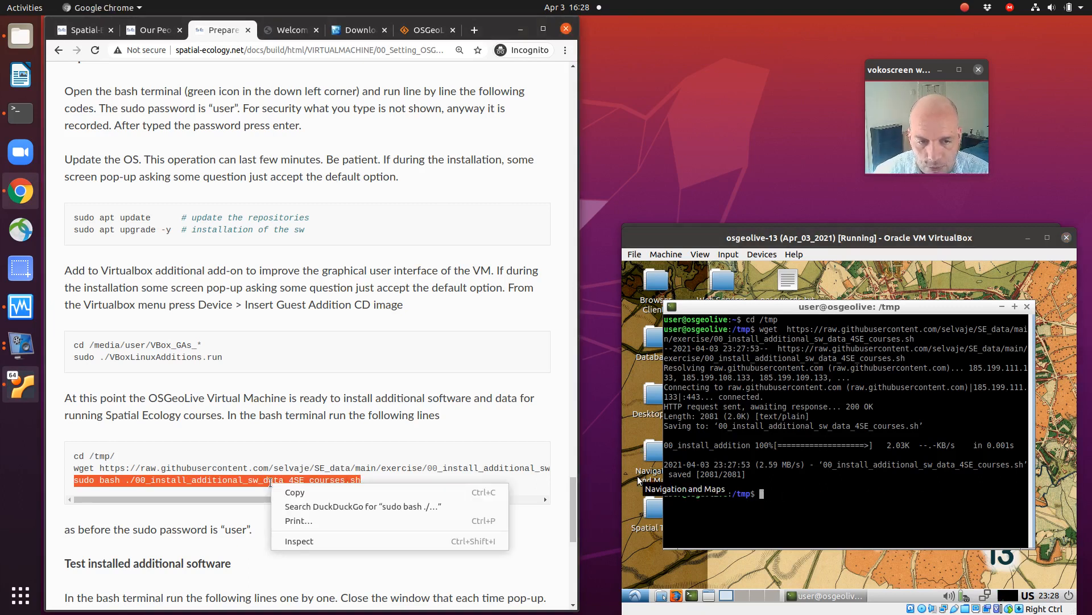
pyautogui.click(312, 488)
pyautogui.rightClick(805, 495)
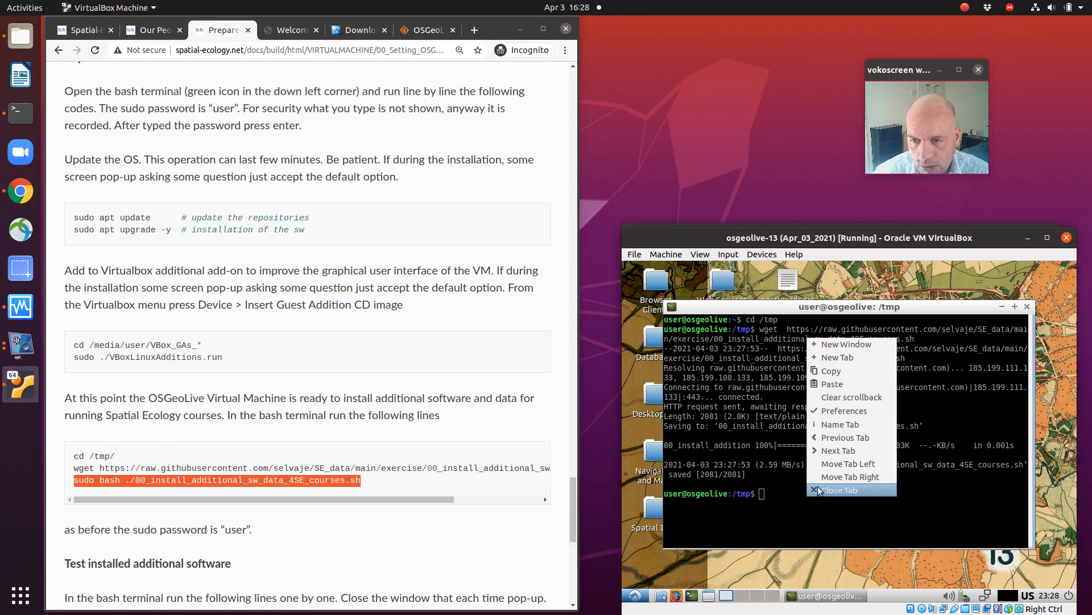
pyautogui.click(838, 385)
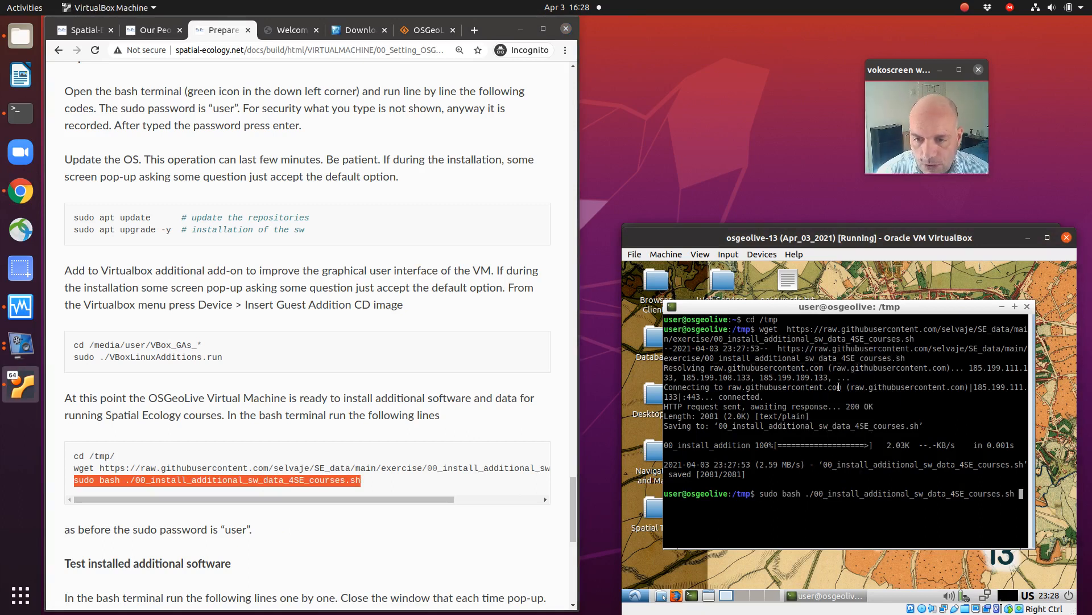
pyautogui.press('Return')
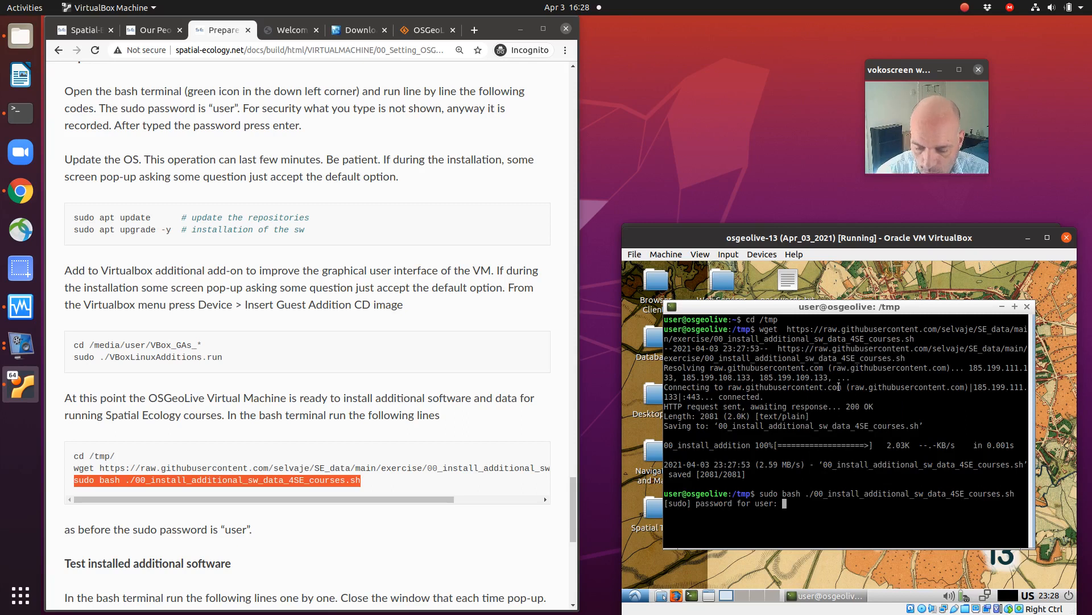
pyautogui.press('Return')
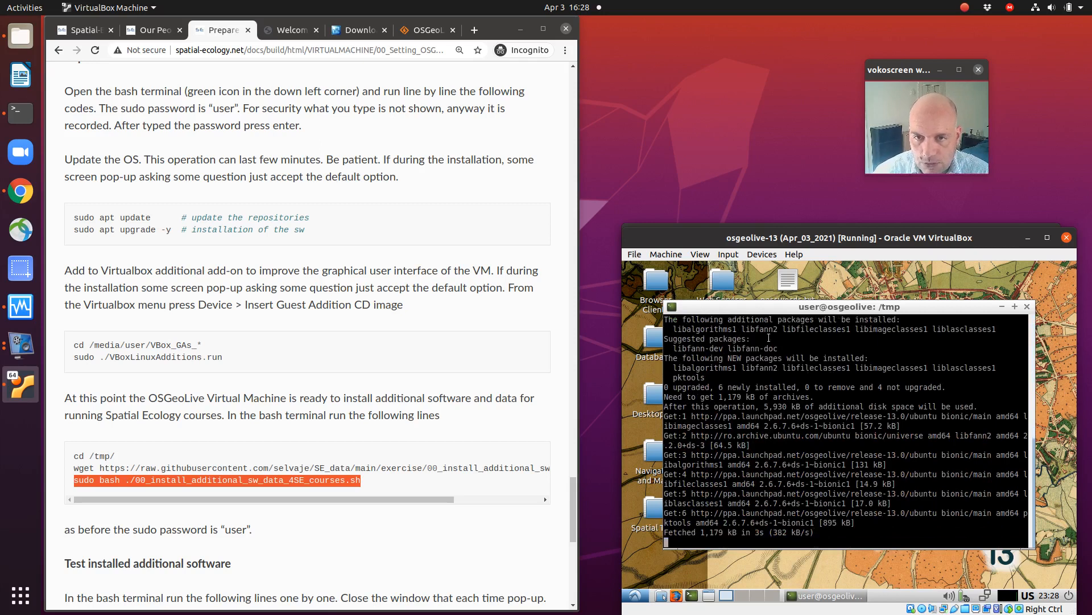
# Step: Reposition and maximize the virtual machine window to watch the installation progress, and restore its normal size
pyautogui.moveTo(641, 242); pyautogui.dragTo(626, 242)
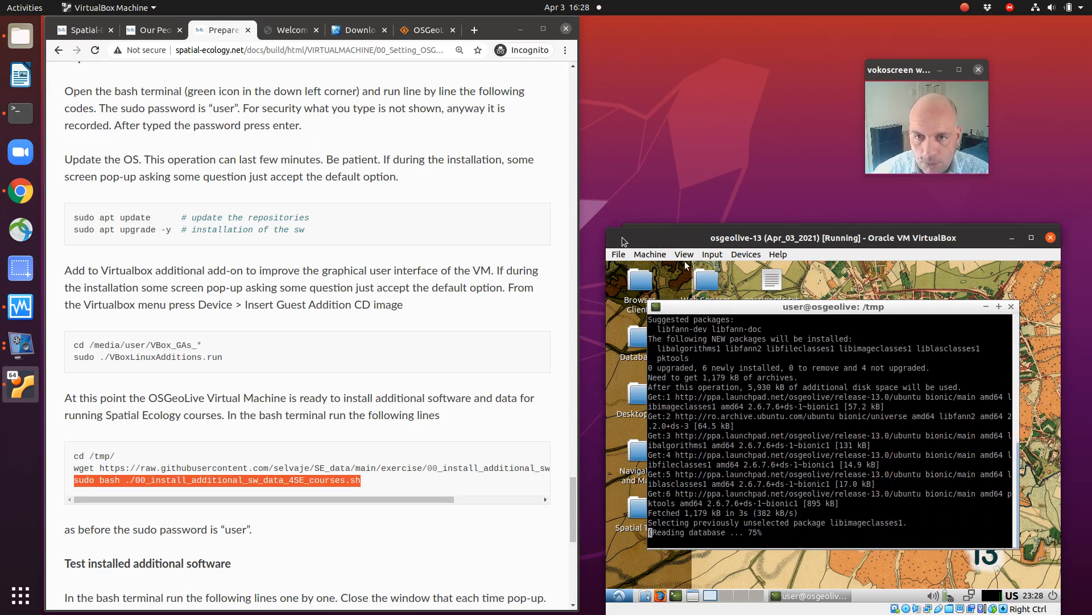
pyautogui.moveTo(610, 233); pyautogui.dragTo(540, 230)
pyautogui.moveTo(429, 186); pyautogui.dragTo(358, 162)
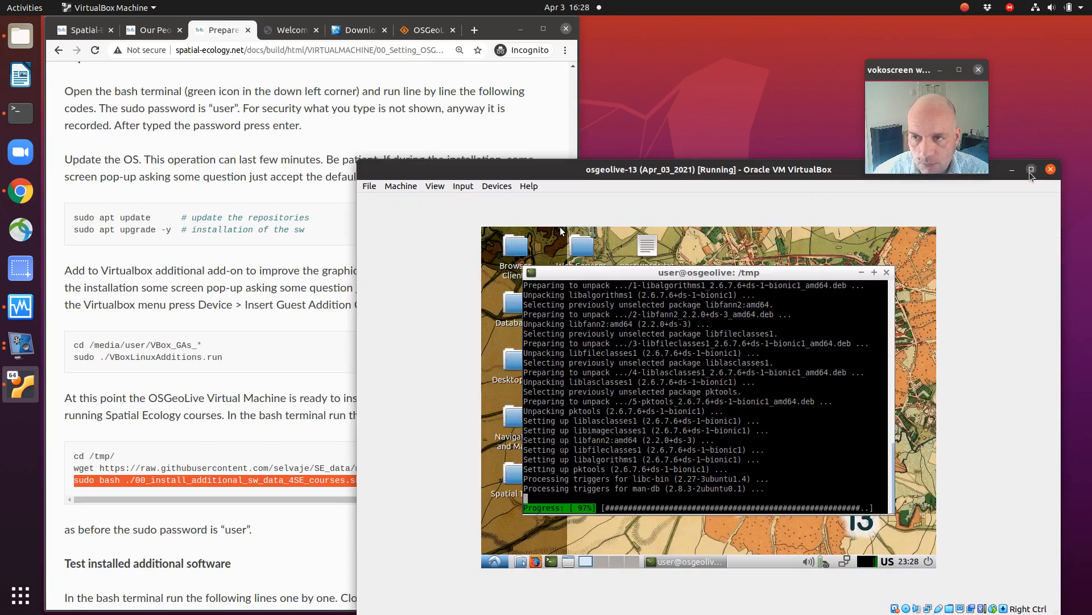
pyautogui.click(1031, 169)
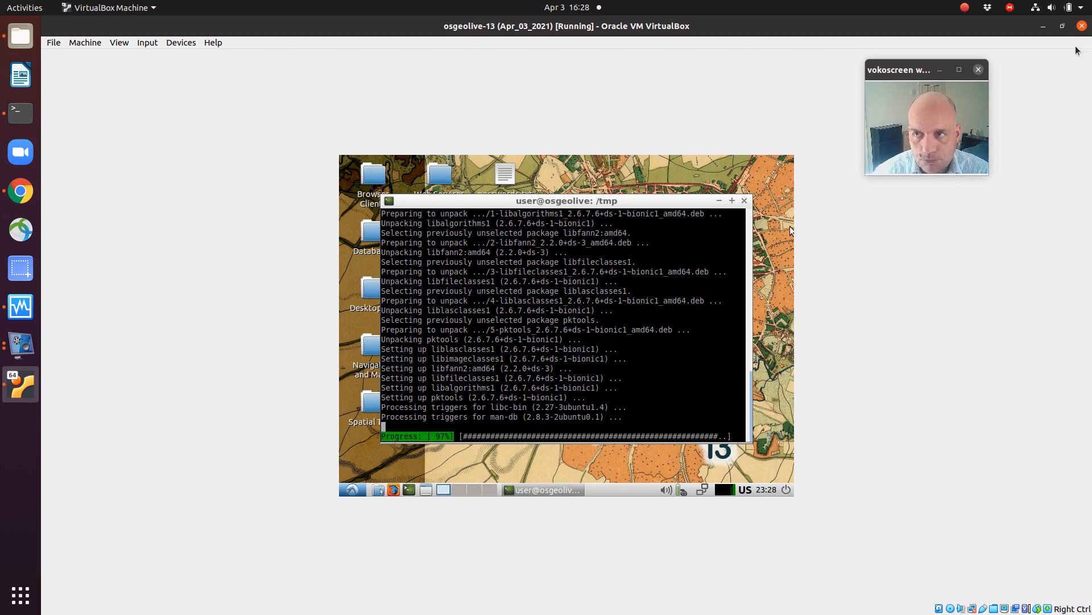
pyautogui.click(1063, 26)
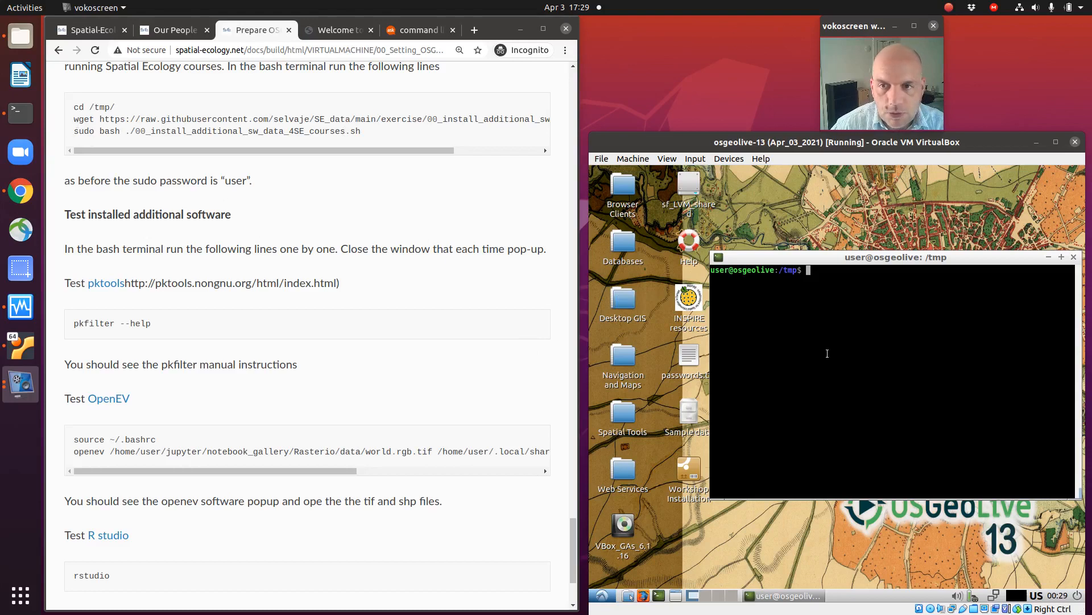
# Step: Copy "pkfilter --help" from the course page and run it in the guest's terminal to test pktools
pyautogui.moveTo(782, 257); pyautogui.dragTo(755, 262)
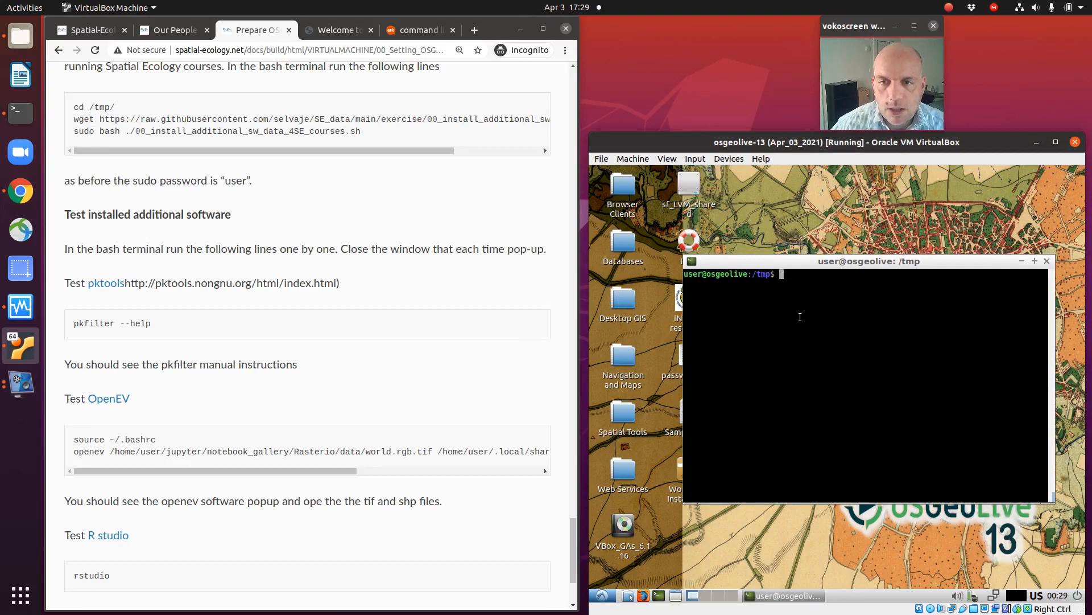
pyautogui.press('Return')
pyautogui.press('Return')
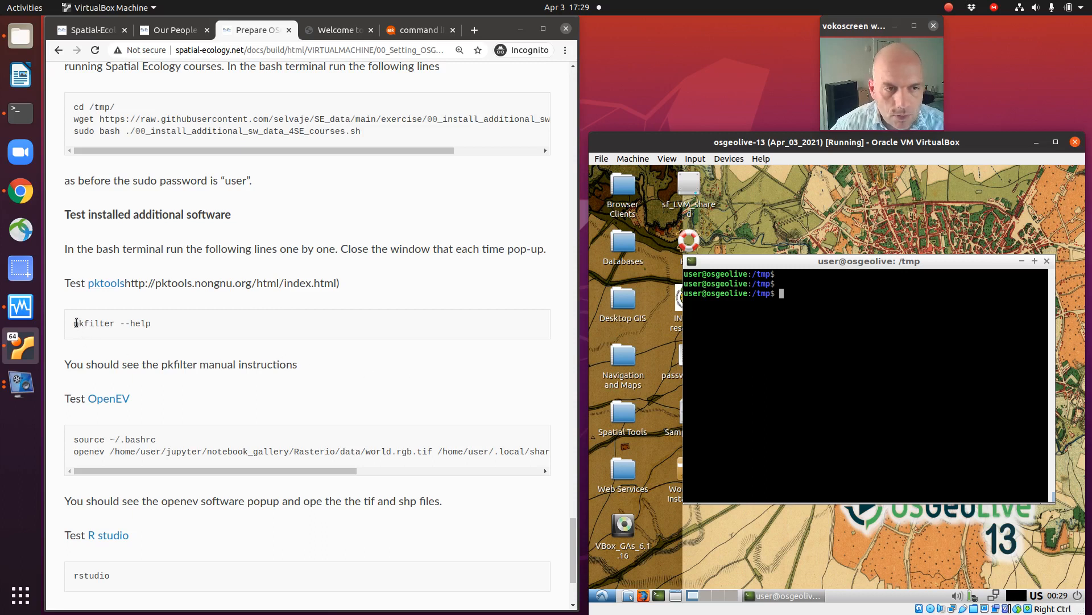
pyautogui.moveTo(73, 323); pyautogui.dragTo(151, 323)
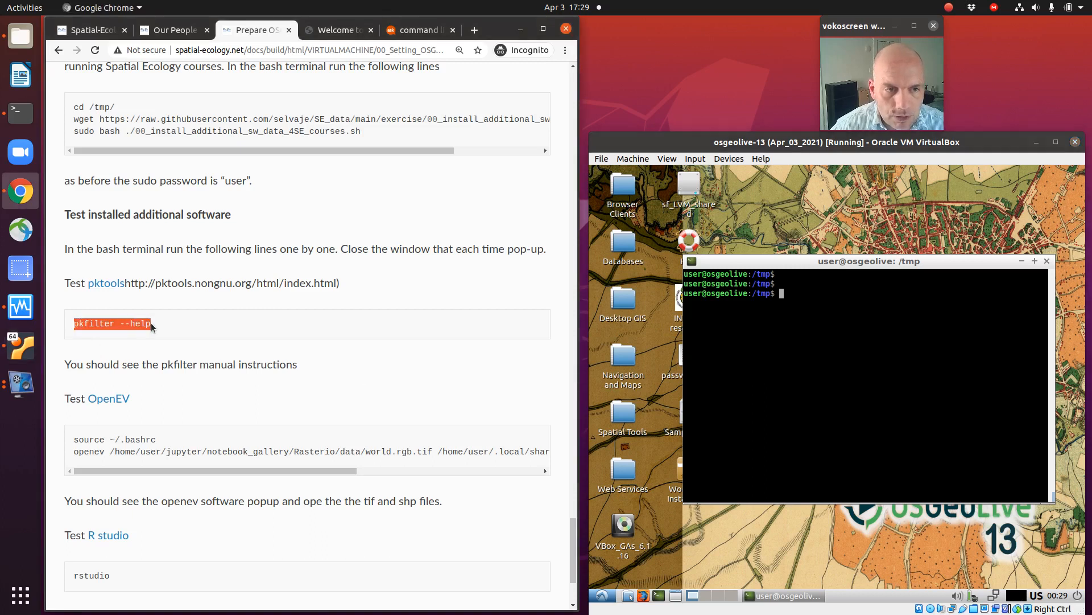
pyautogui.rightClick(152, 323)
pyautogui.click(153, 330)
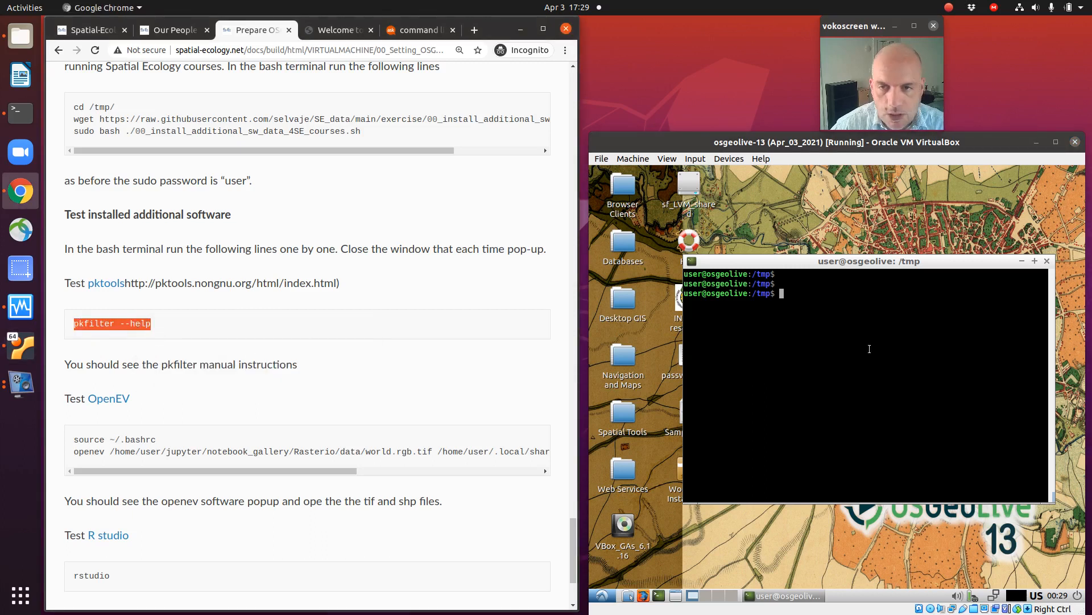
pyautogui.click(829, 302)
pyautogui.rightClick(828, 301)
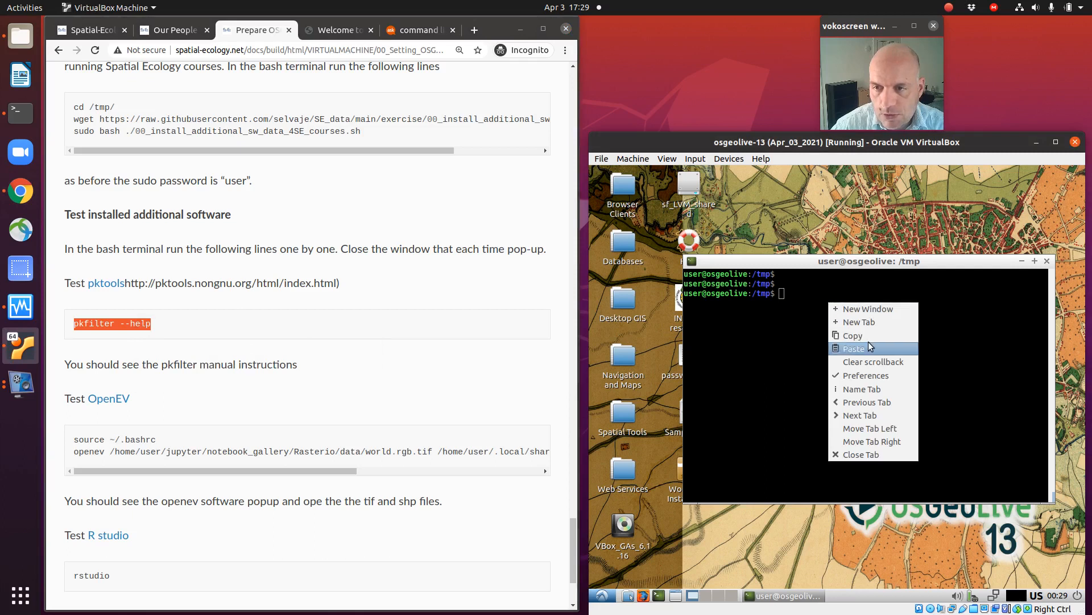
pyautogui.click(869, 342)
pyautogui.press('Return')
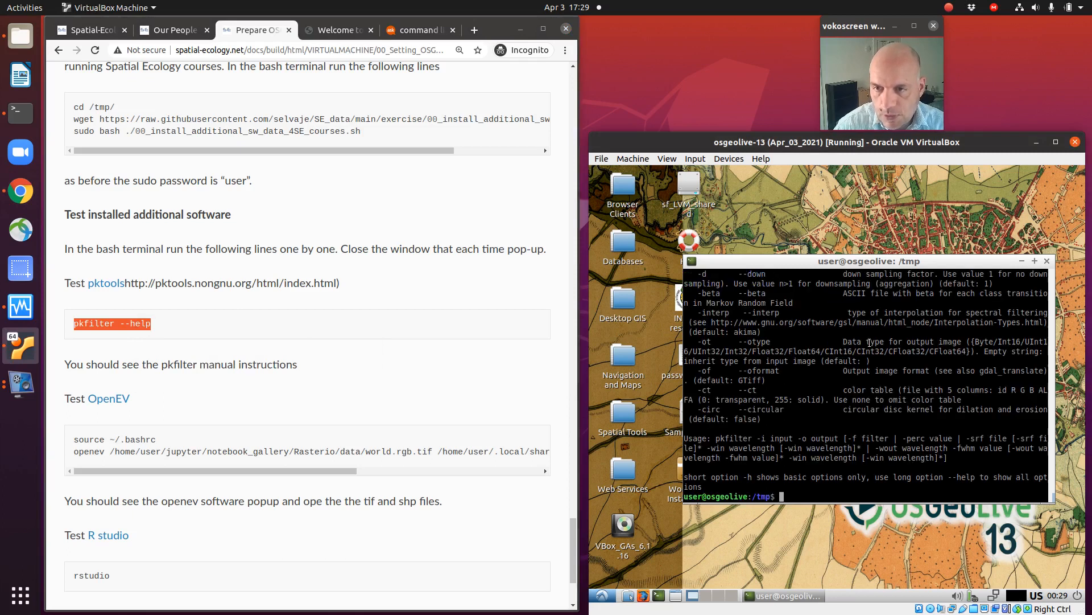
pyautogui.press('Return')
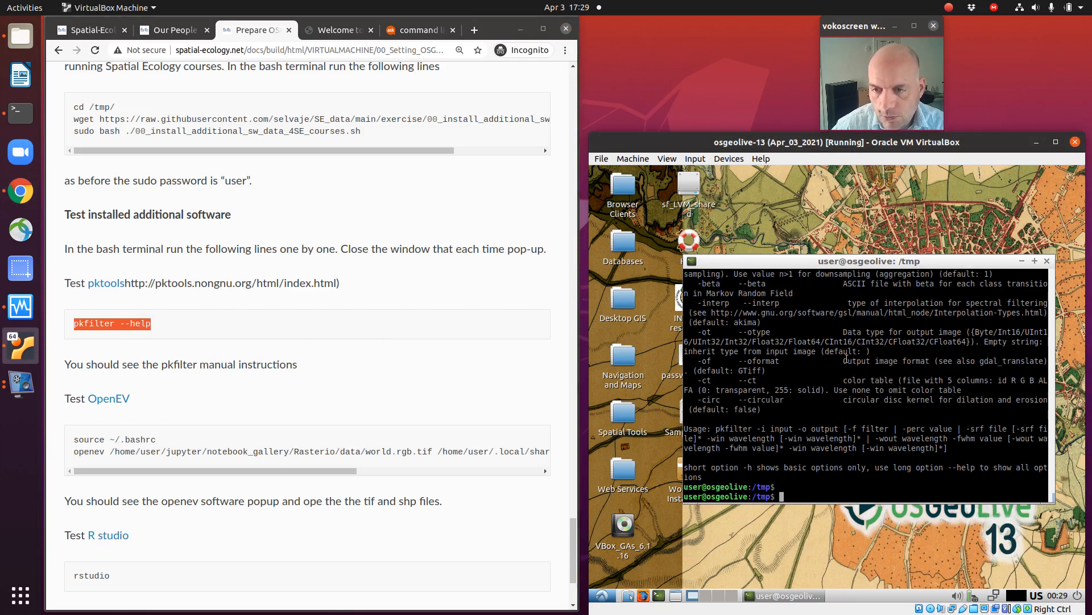
# Step: Read through the pkfilter manual output in the terminal and return to an empty prompt
pyautogui.scroll(3, 849, 351)
pyautogui.moveTo(782, 321); pyautogui.dragTo(837, 376)
pyautogui.scroll(3, 803, 371)
pyautogui.moveTo(763, 342); pyautogui.dragTo(835, 391)
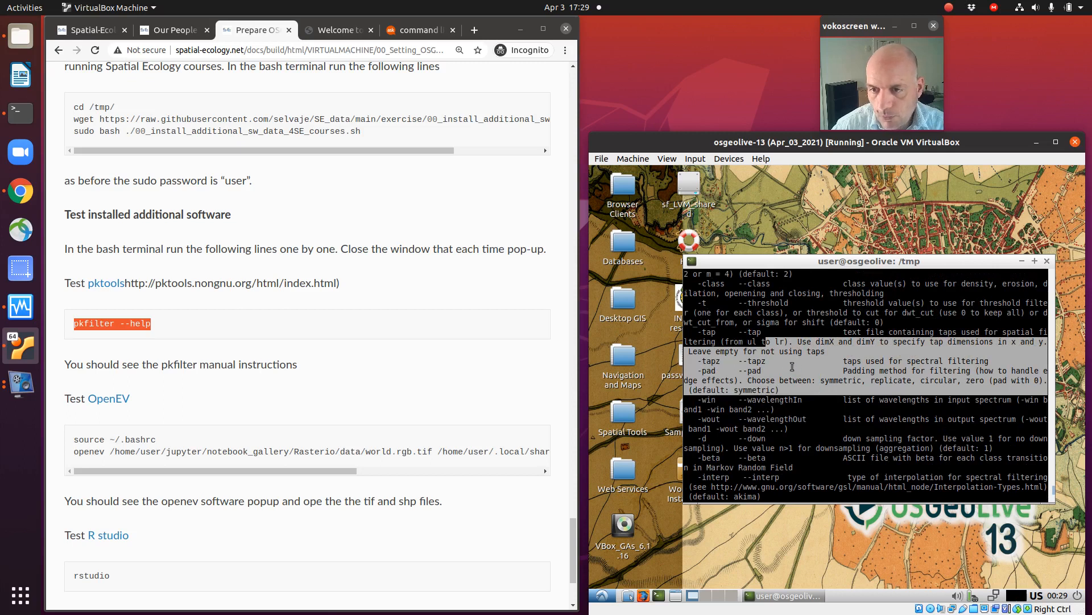
pyautogui.scroll(-3, 790, 359)
pyautogui.scroll(2, 790, 359)
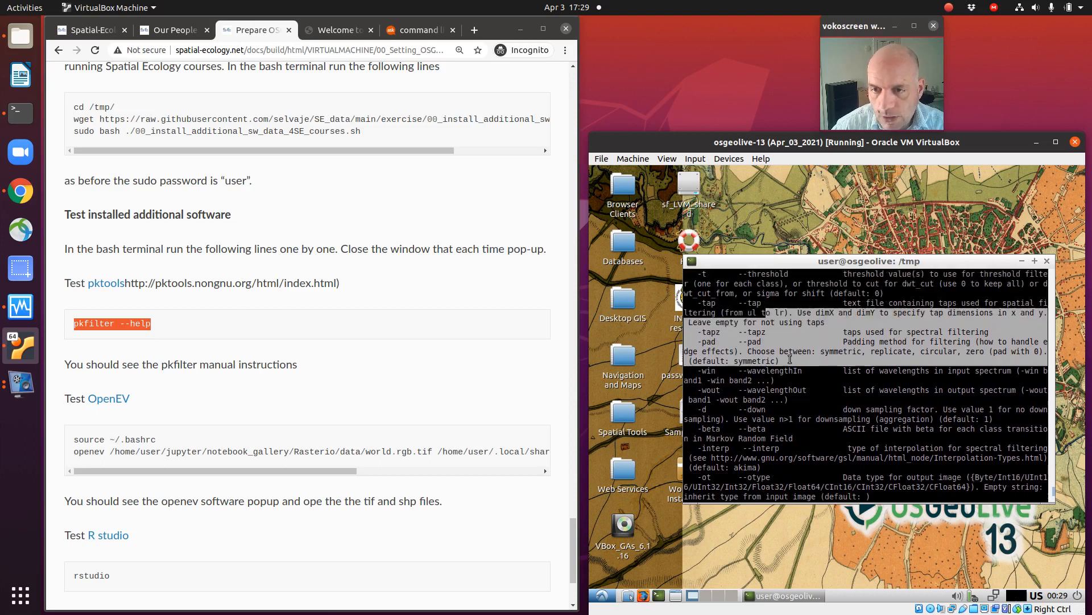
pyautogui.scroll(-3, 784, 357)
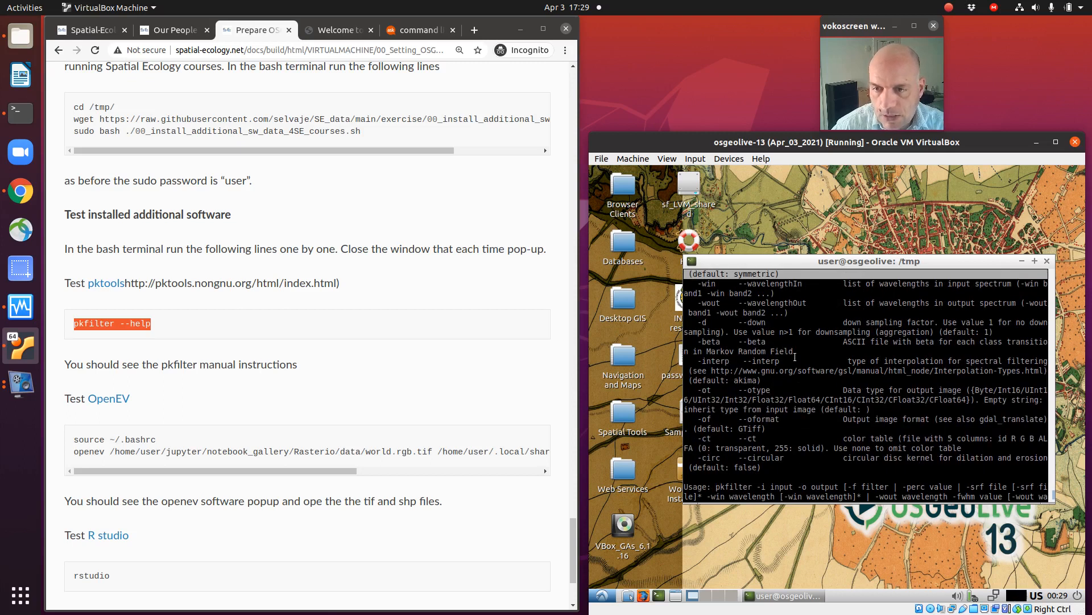
pyautogui.scroll(-2, 795, 357)
pyautogui.press('Return')
pyautogui.press('Return')
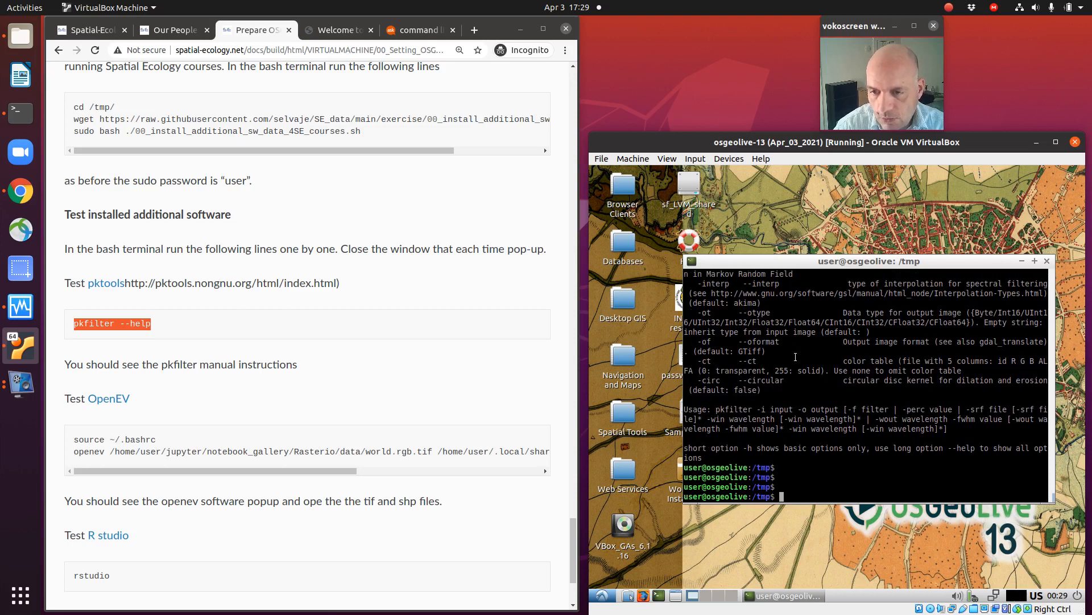
# Step: Paste the pkfilter command again, shorten it to "pk" and list all commands starting with that prefix
pyautogui.hotkey('ctrl', 'shift', 'v')
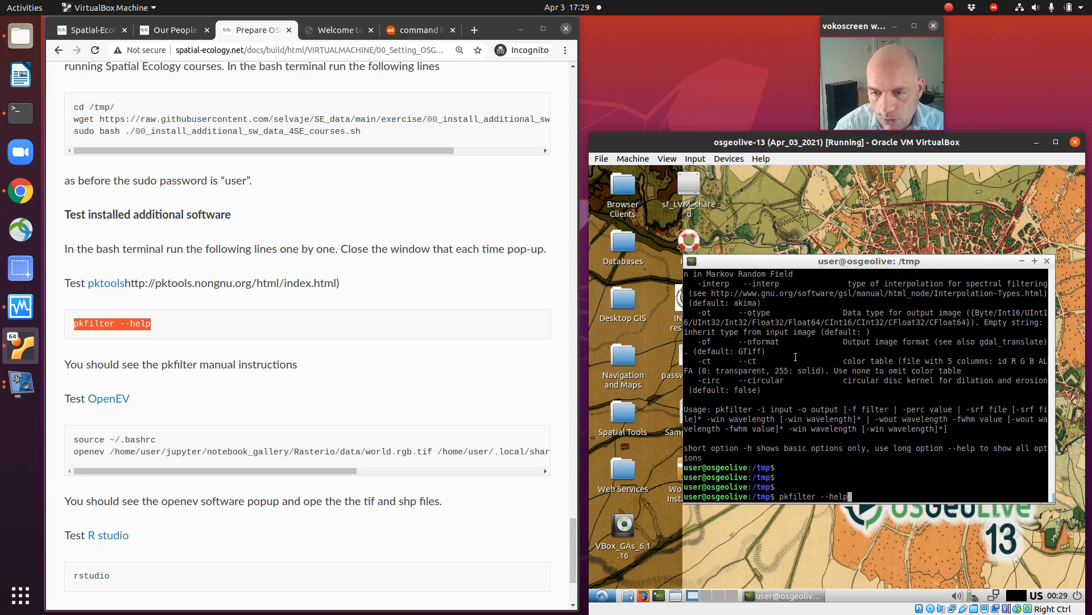
pyautogui.press('BackSpace')
pyautogui.press('BackSpace')
pyautogui.press('BackSpace')
pyautogui.press('BackSpace')
pyautogui.press('BackSpace')
pyautogui.press('BackSpace')
pyautogui.press('BackSpace')
pyautogui.press('BackSpace')
pyautogui.press('BackSpace')
pyautogui.press('BackSpace')
pyautogui.press('BackSpace')
pyautogui.press('BackSpace')
pyautogui.press('BackSpace')
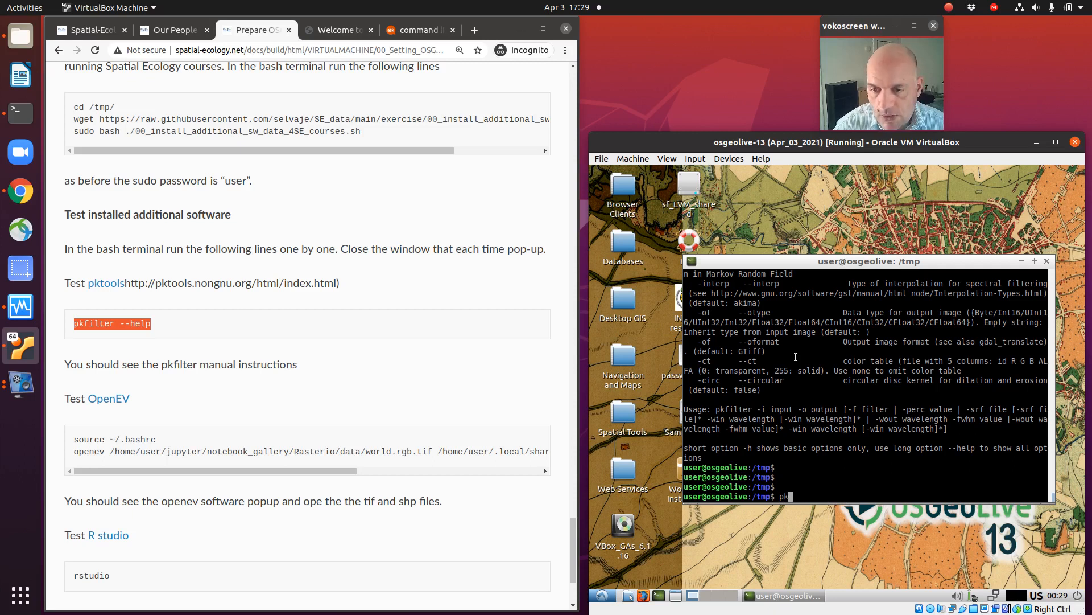
pyautogui.press('Tab')
pyautogui.press('Tab')
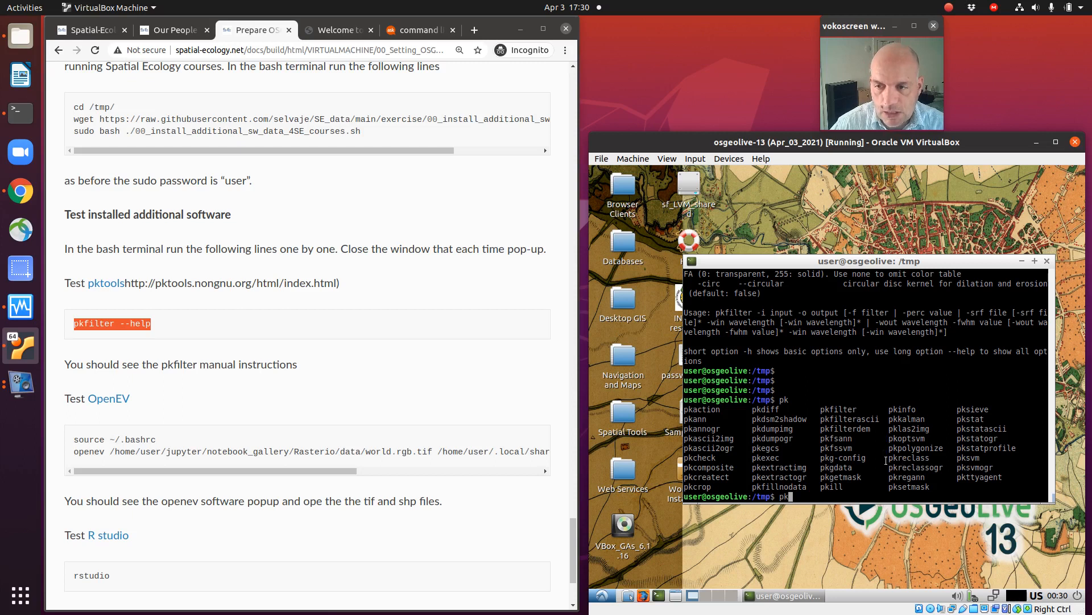
# Step: Pick pkreclass from the listed pktools commands and run "pkreclass --help"
pyautogui.doubleClick(917, 448)
pyautogui.doubleClick(913, 457)
pyautogui.press('BackSpace')
pyautogui.press('BackSpace')
pyautogui.middleClick(913, 457)
pyautogui.write('--help')
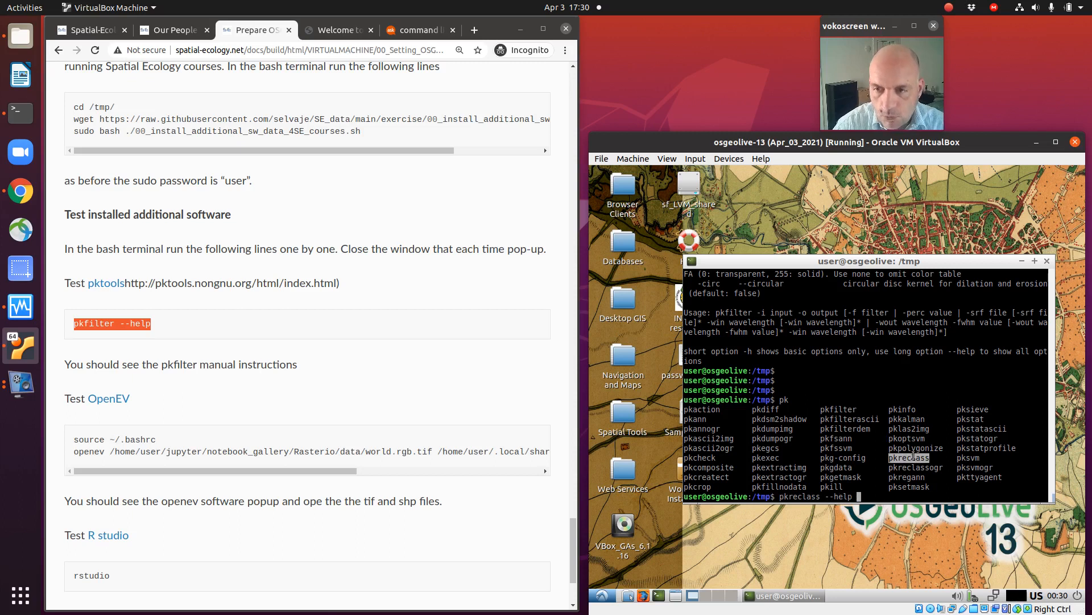
pyautogui.press('Return')
pyautogui.press('Return')
pyautogui.press('Return')
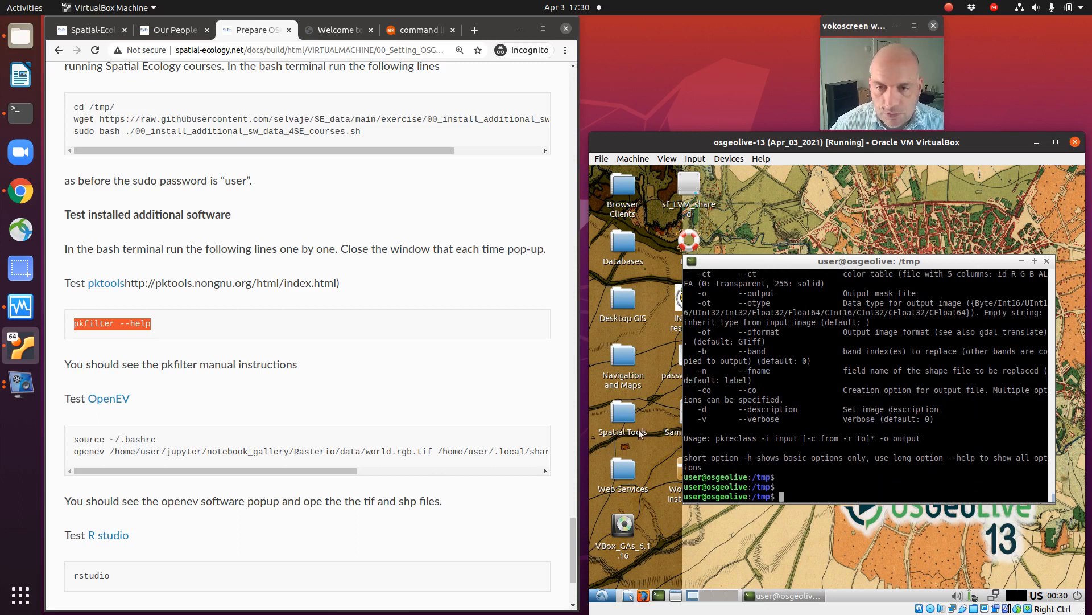
# Step: Move the terminal window slightly, copy "source ~/.bashrc" from the course page and run it in the terminal
pyautogui.moveTo(719, 261); pyautogui.dragTo(707, 277)
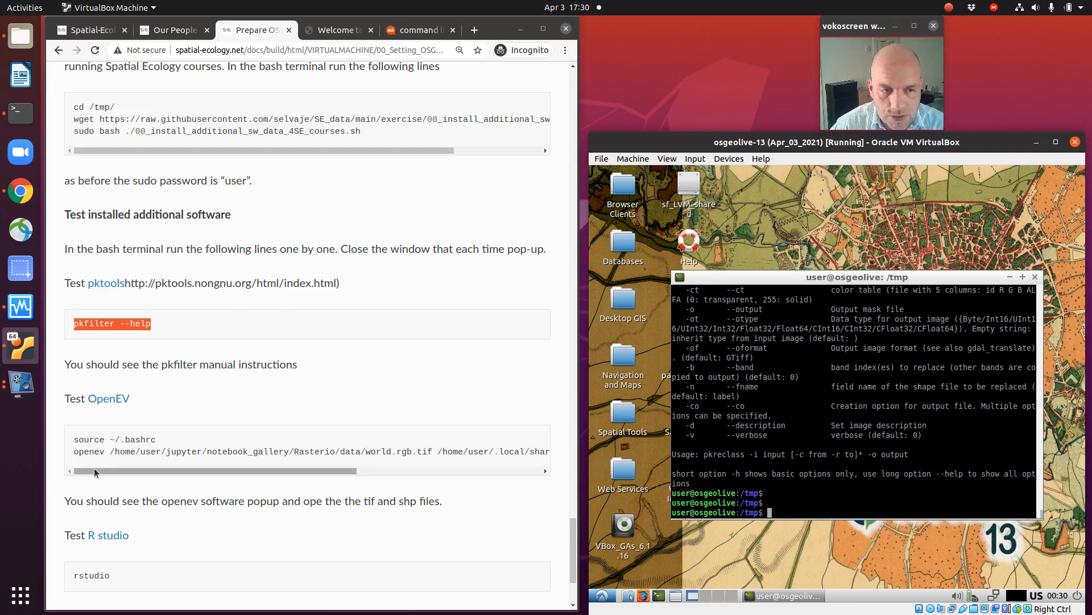
pyautogui.moveTo(74, 443); pyautogui.dragTo(162, 445)
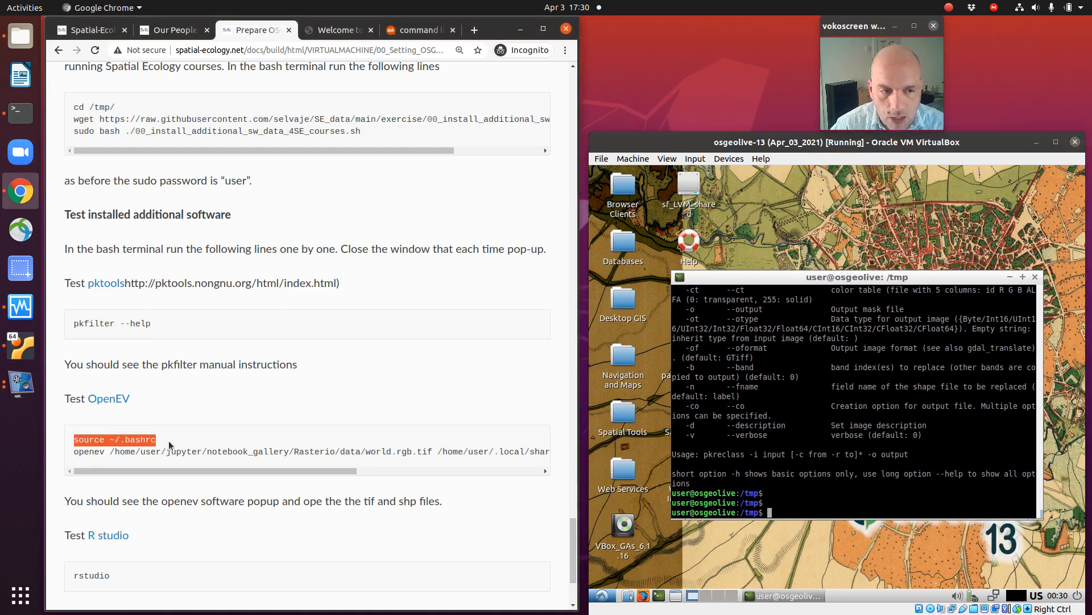
pyautogui.rightClick(148, 435)
pyautogui.click(177, 447)
pyautogui.click(807, 465)
pyautogui.rightClick(804, 467)
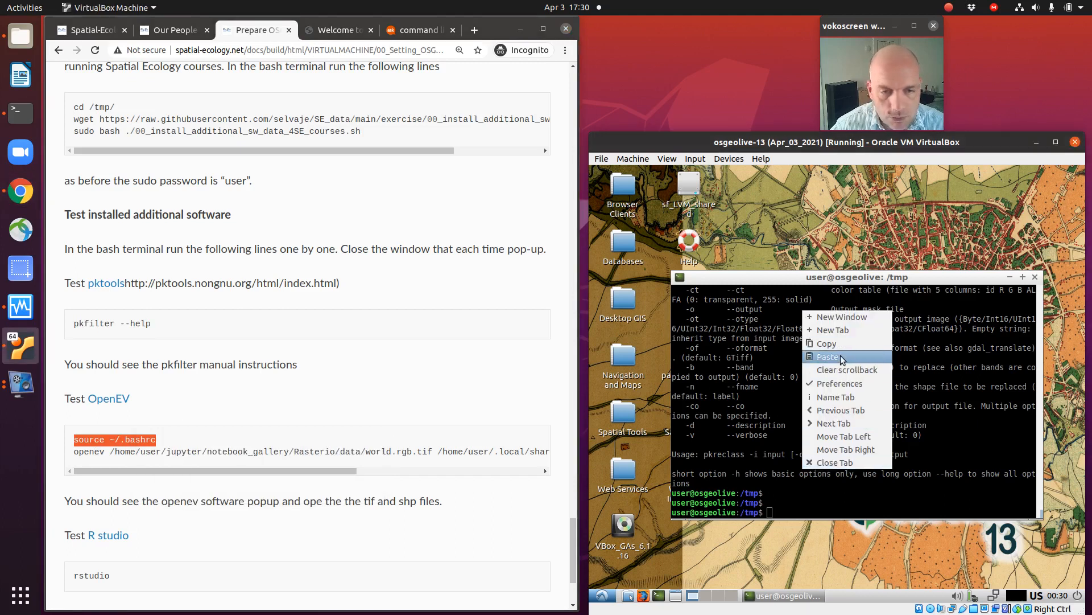
pyautogui.click(843, 359)
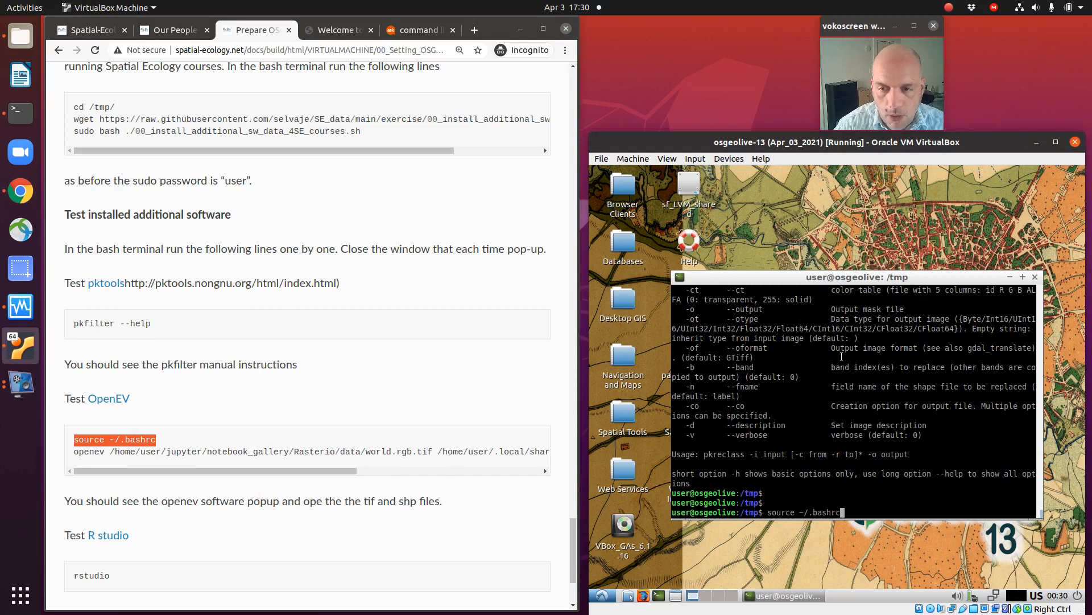
pyautogui.press('Return')
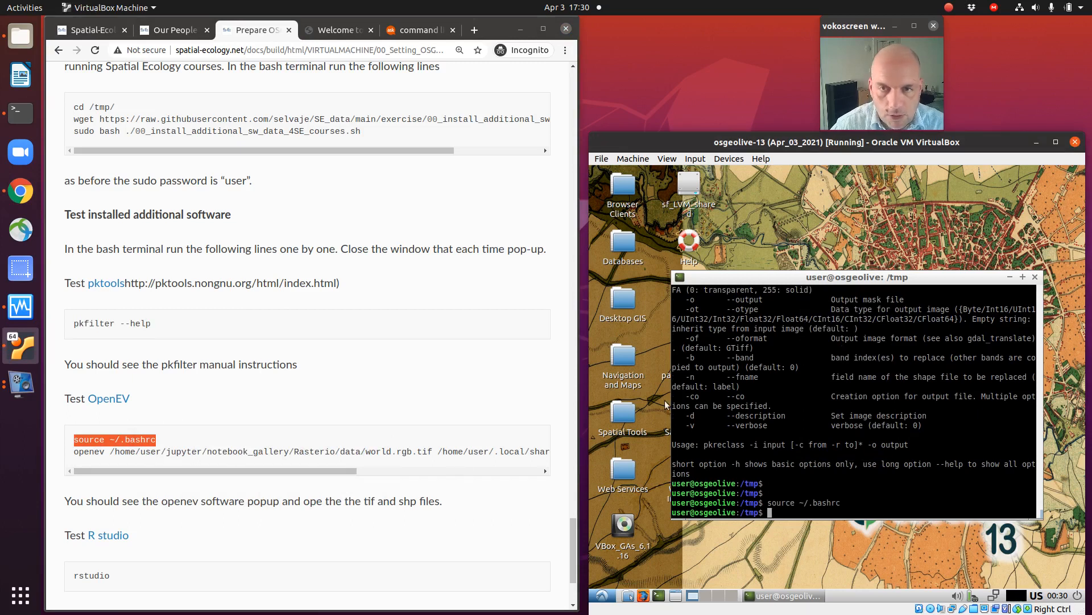
# Step: Copy the full openev line from the course page and run it in the terminal to open world.rgb.tif and the shapefile
pyautogui.tripleClick(226, 450)
pyautogui.rightClick(226, 450)
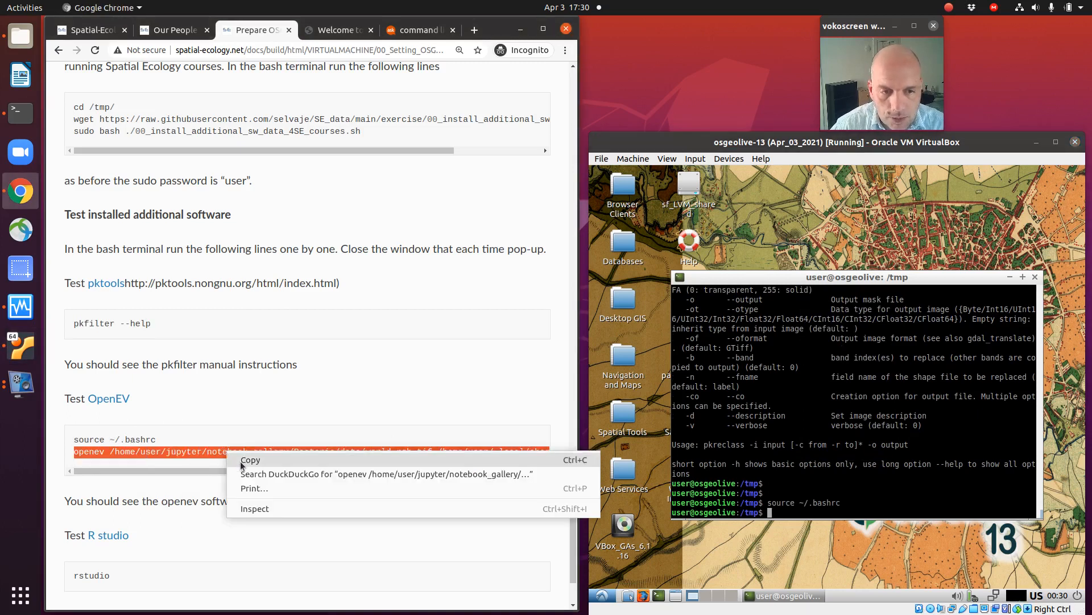
pyautogui.click(244, 456)
pyautogui.click(826, 488)
pyautogui.rightClick(811, 487)
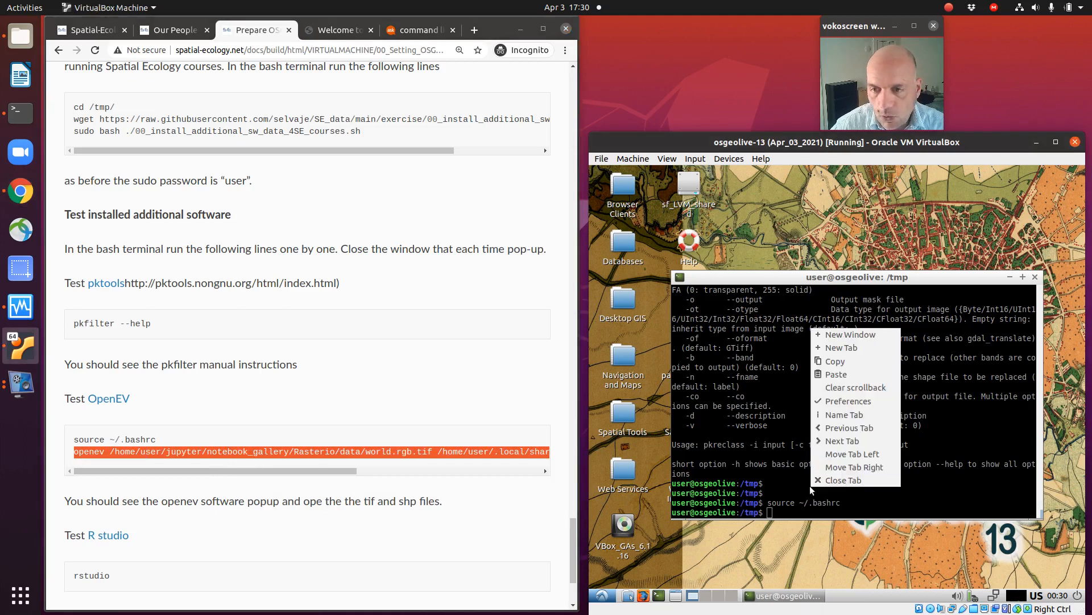
pyautogui.click(859, 373)
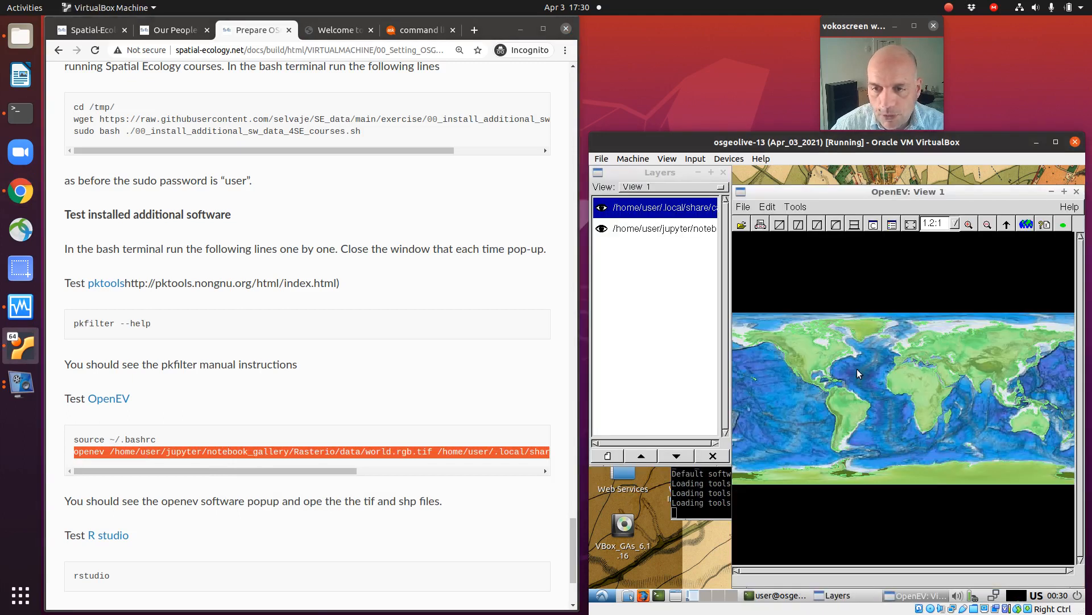
# Step: Reposition the OpenEV view window, then hide the shapefile layer and show it again to compare both layers
pyautogui.moveTo(783, 190)
pyautogui.mouseDown()
pyautogui.moveTo(758, 194)
pyautogui.moveTo(773, 189)
pyautogui.mouseUp()
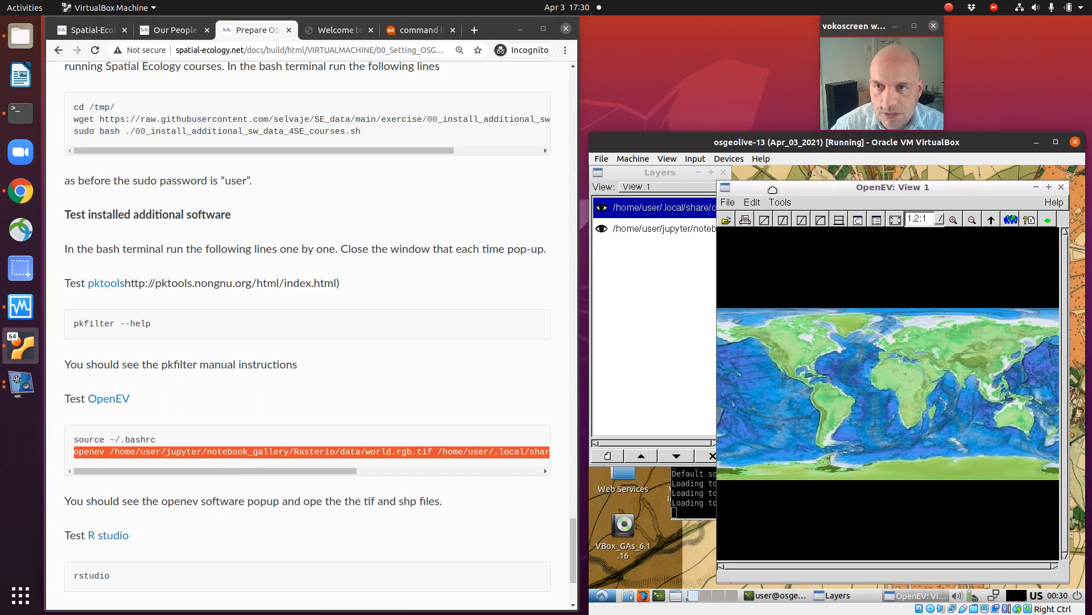
pyautogui.click(602, 212)
pyautogui.click(601, 211)
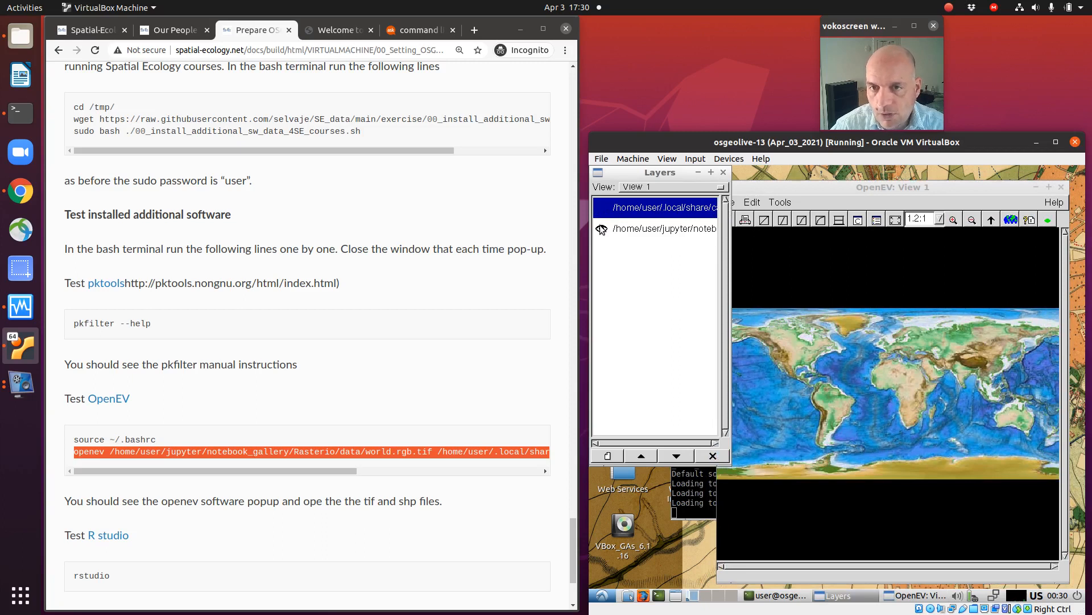
pyautogui.click(599, 211)
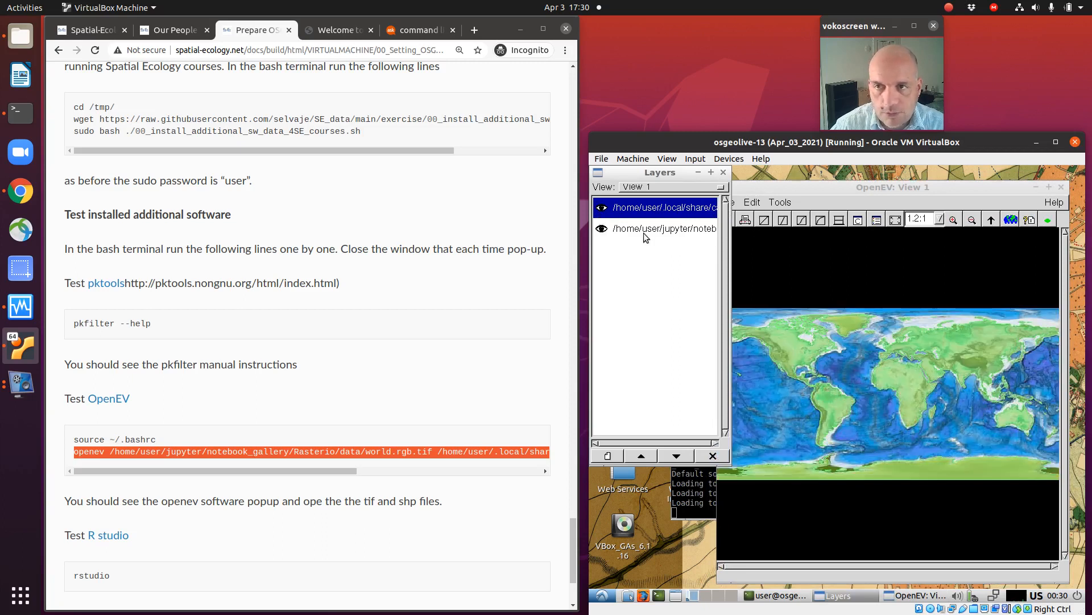
# Step: Test zooming the world map in and out in the OpenEV view
pyautogui.click(780, 189)
pyautogui.click(973, 221)
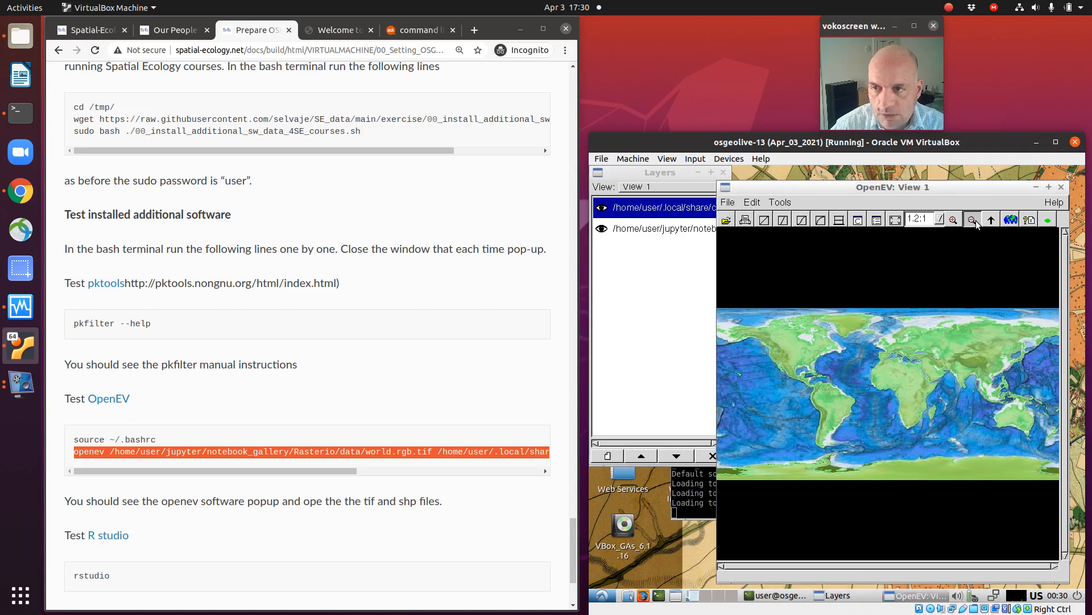
pyautogui.click(954, 221)
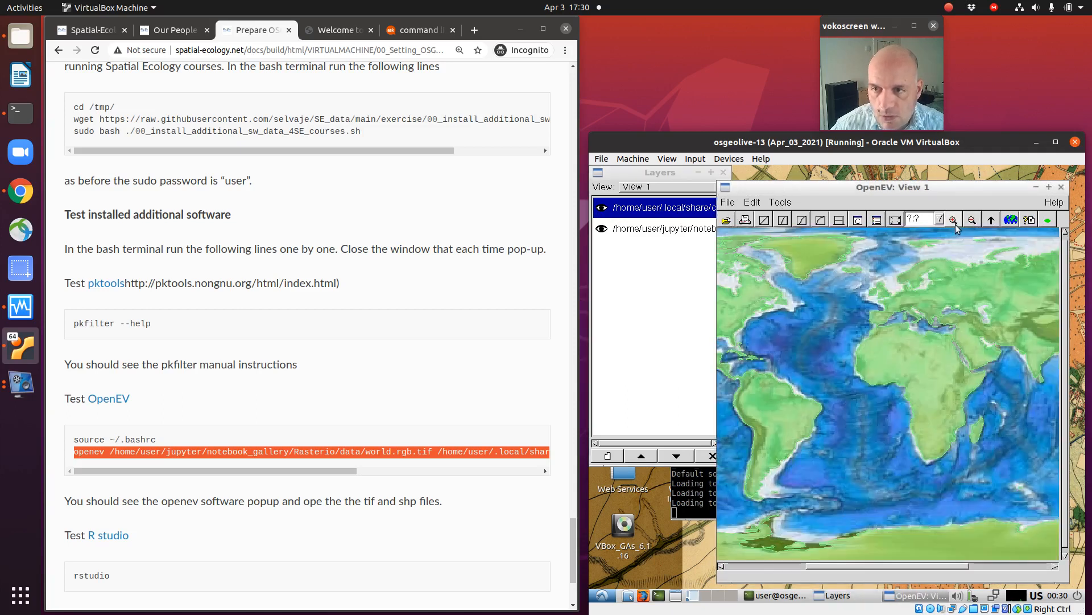
pyautogui.click(973, 221)
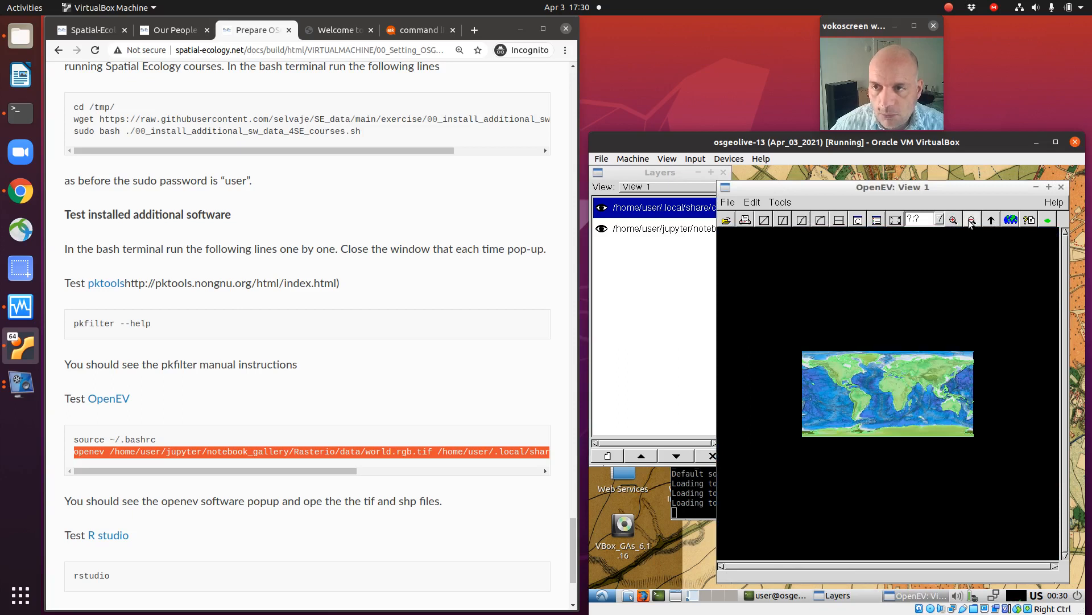
pyautogui.click(954, 221)
# Step: Select the world.rgb.tif raster layer and try the different contrast stretches on it, dismissing the warning about the layer type
pyautogui.click(821, 221)
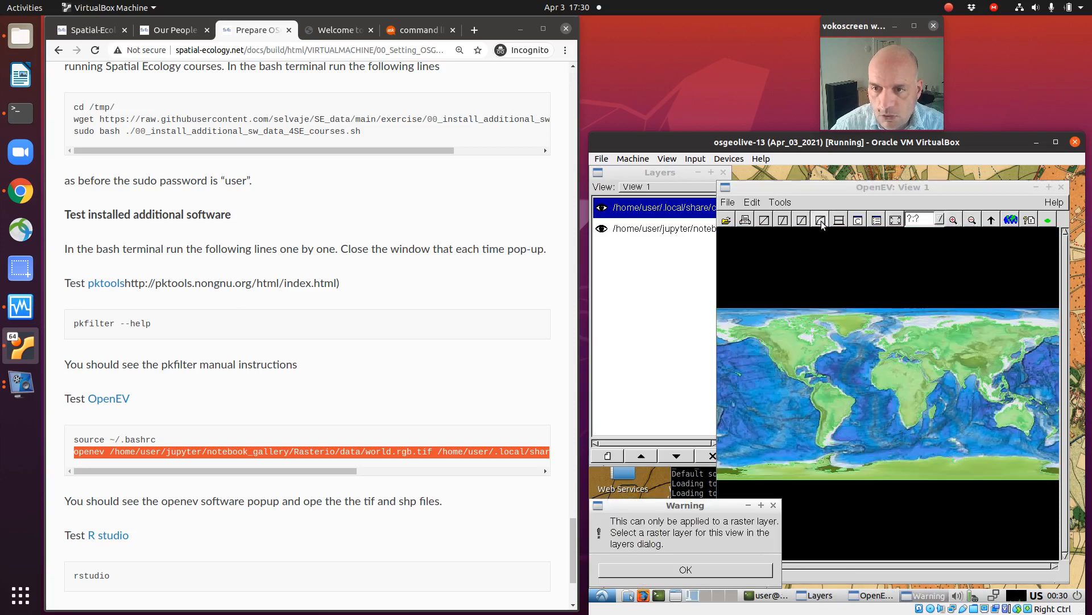
pyautogui.click(732, 569)
pyautogui.click(655, 228)
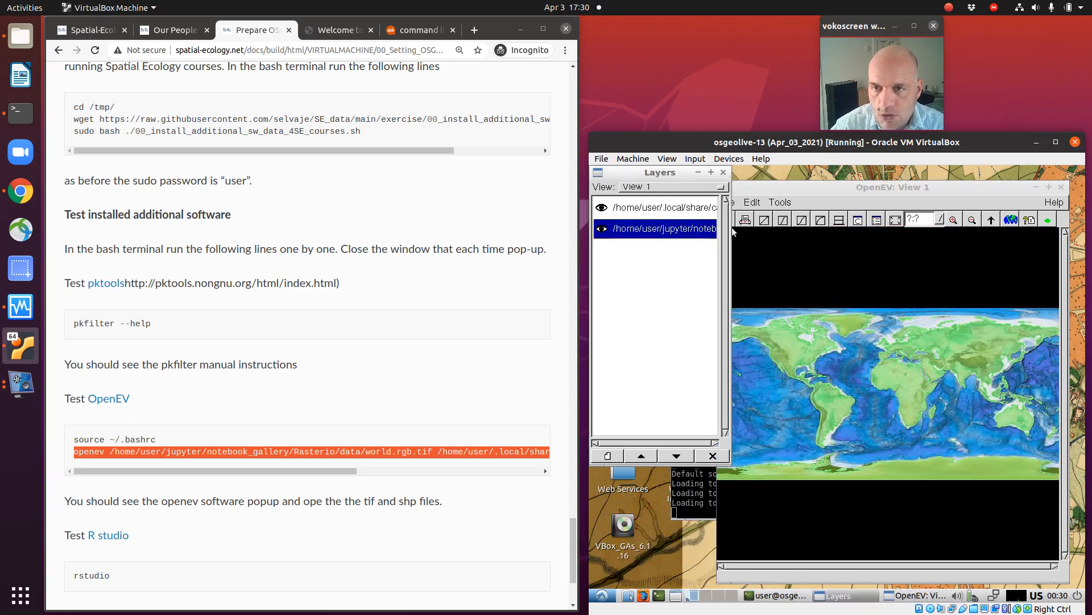
pyautogui.click(825, 223)
pyautogui.click(802, 222)
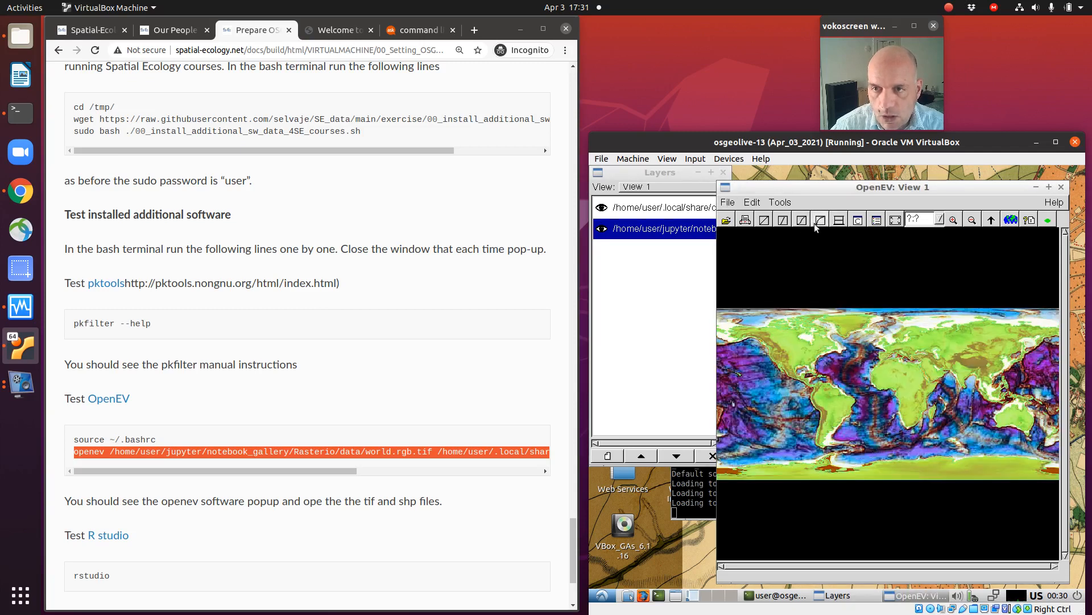
pyautogui.click(763, 222)
pyautogui.click(784, 222)
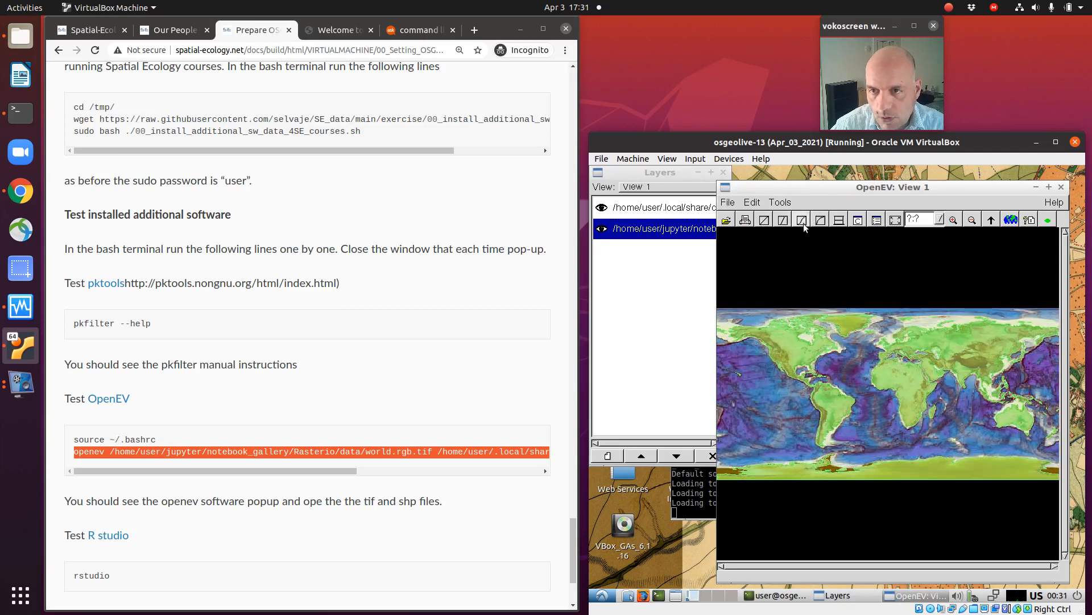
pyautogui.click(802, 222)
pyautogui.click(826, 221)
pyautogui.click(827, 222)
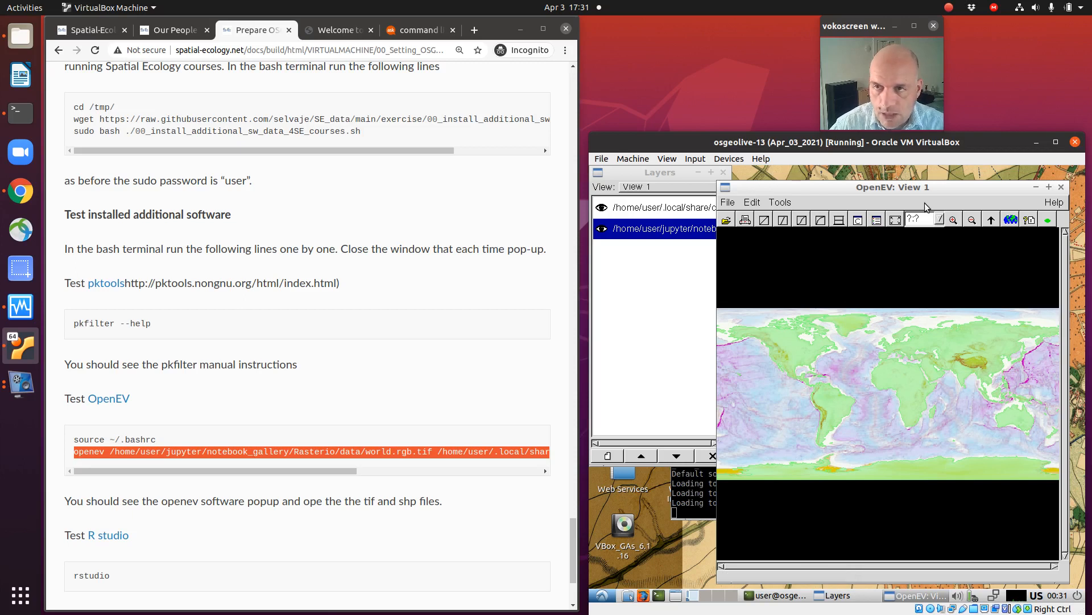
# Step: Exit OpenEV, confirming the exit, and select the rstudio command on the course page
pyautogui.click(1061, 188)
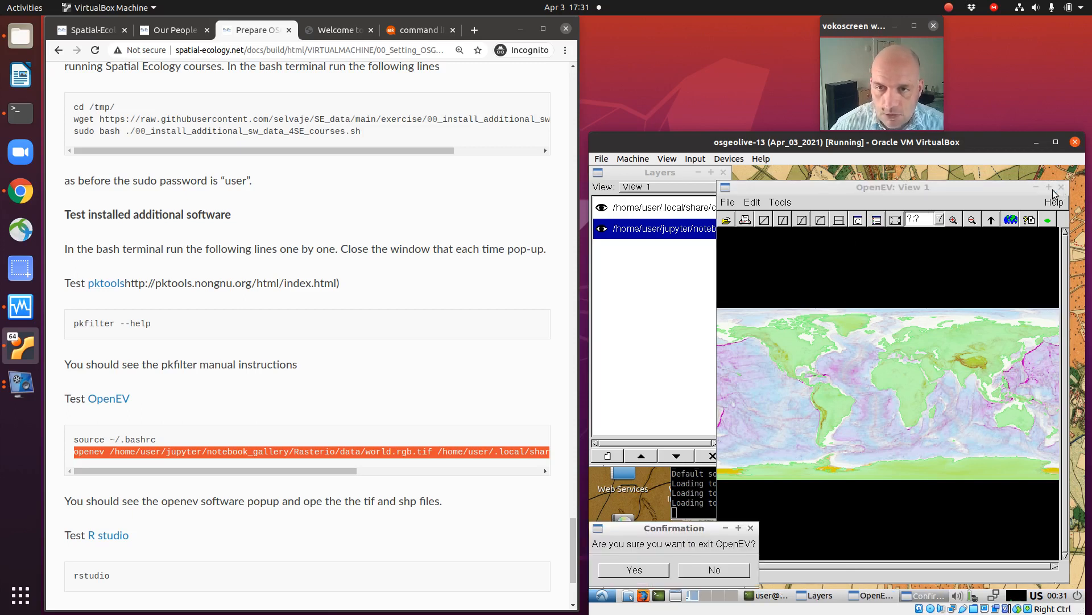
pyautogui.click(629, 567)
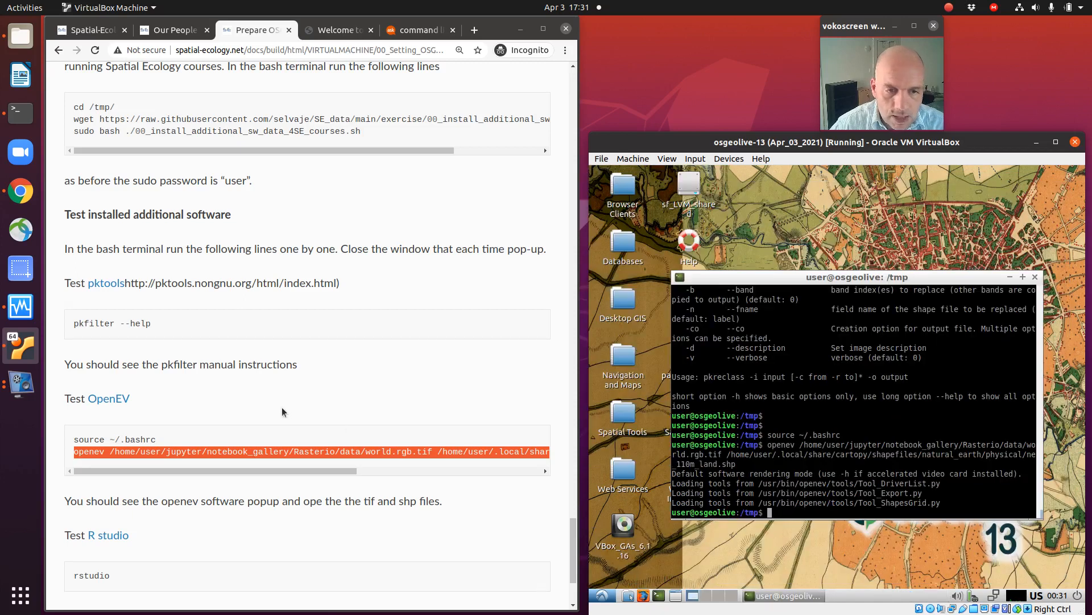
pyautogui.scroll(-5, 281, 407)
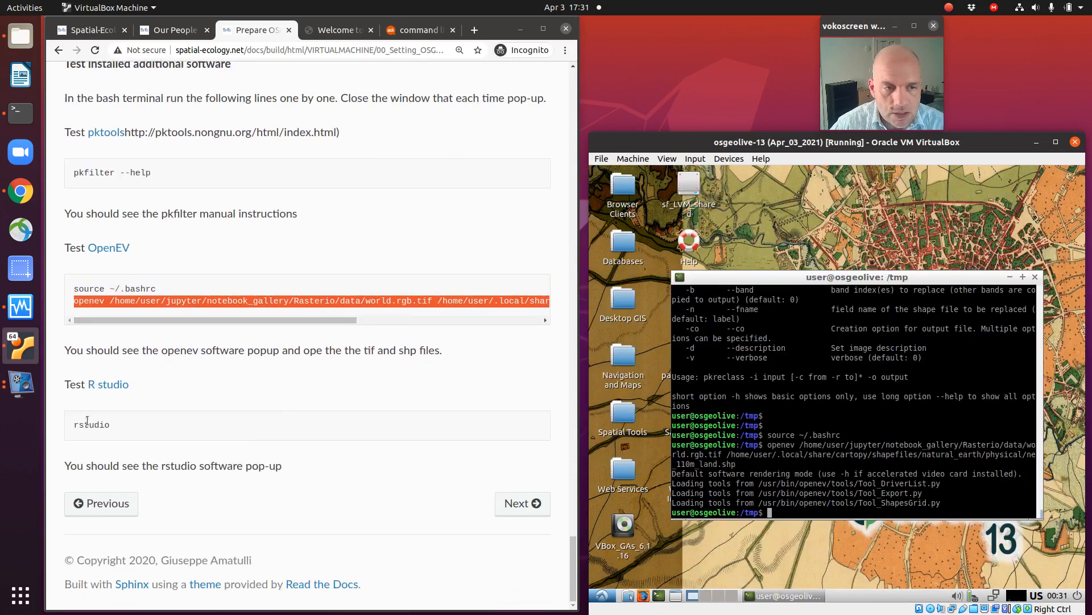
pyautogui.moveTo(74, 424); pyautogui.dragTo(116, 425)
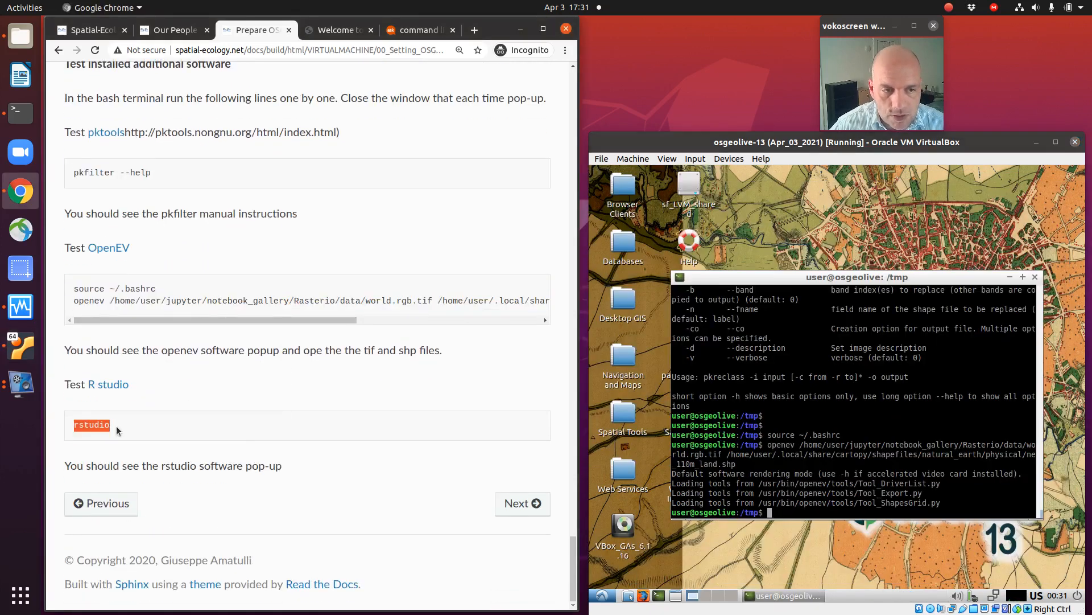
pyautogui.click(674, 448)
pyautogui.press('Up')
pyautogui.press('Return')
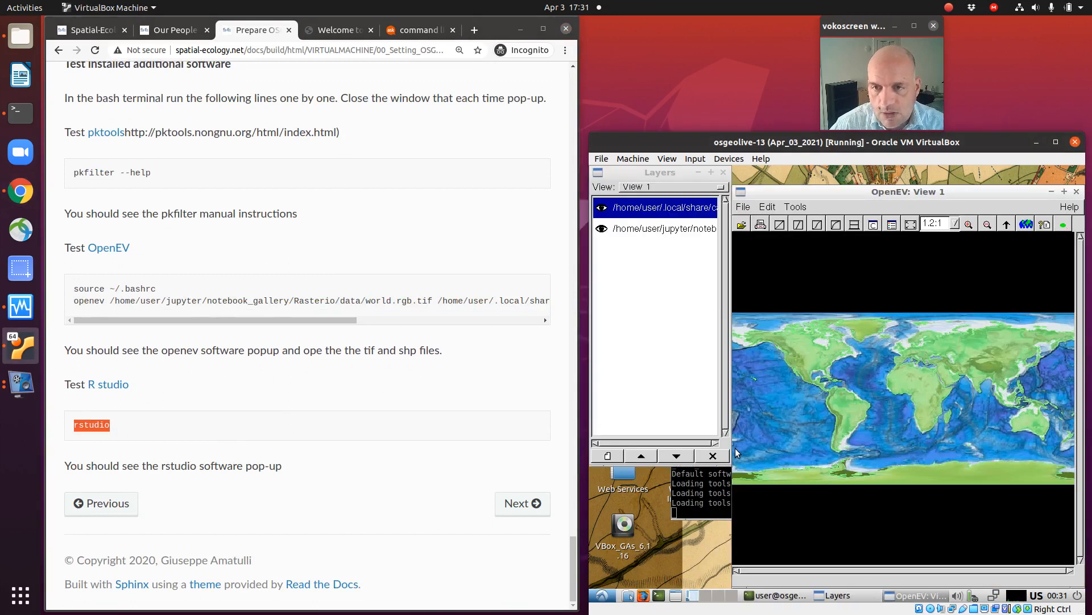
pyautogui.click(1075, 192)
pyautogui.click(650, 561)
# Step: Run rstudio in the terminal to test RStudio, and close its window once it has opened
pyautogui.click(730, 483)
pyautogui.write('rstudi')
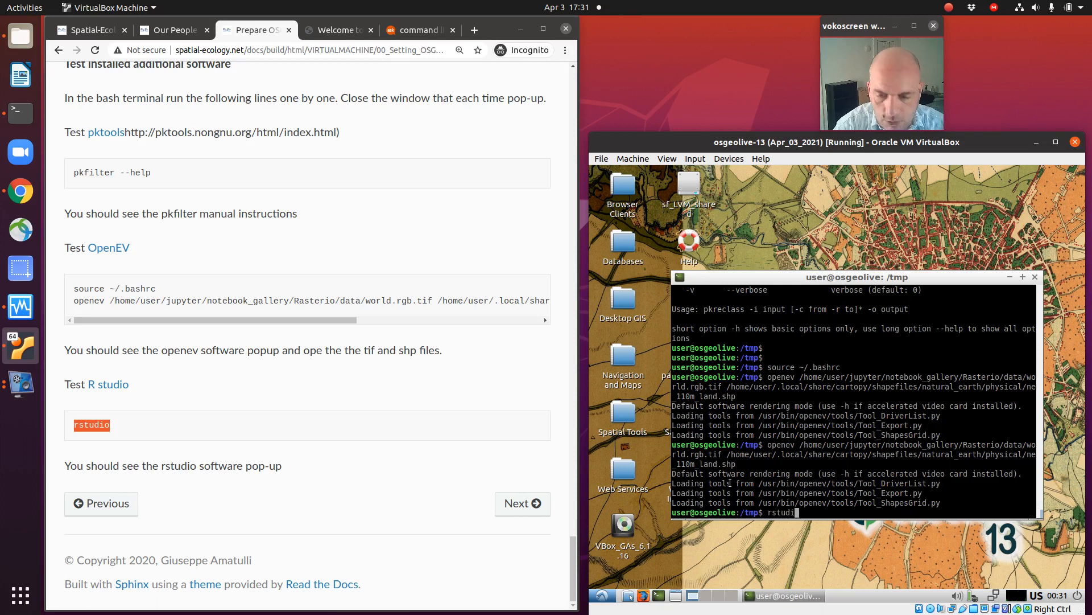
pyautogui.write('o')
pyautogui.press('Return')
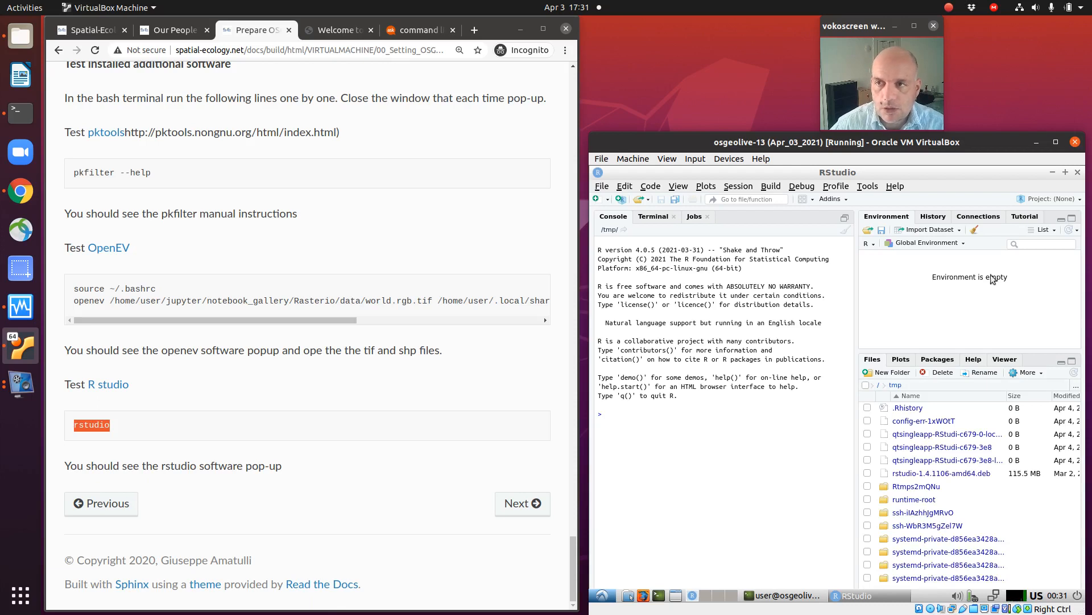
pyautogui.click(1080, 172)
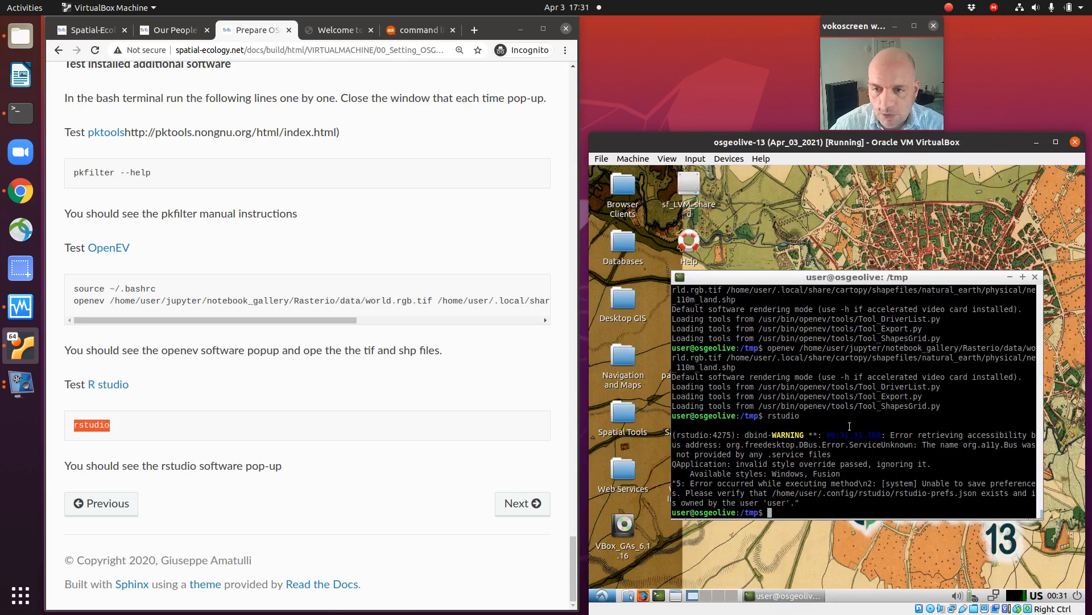
# Step: Switch the terminal from /tmp to the home directory with cd
pyautogui.press('Return')
pyautogui.press('Return')
pyautogui.press('Return')
pyautogui.write('ll')
pyautogui.press('BackSpace')
pyautogui.press('BackSpace')
pyautogui.press('BackSpace')
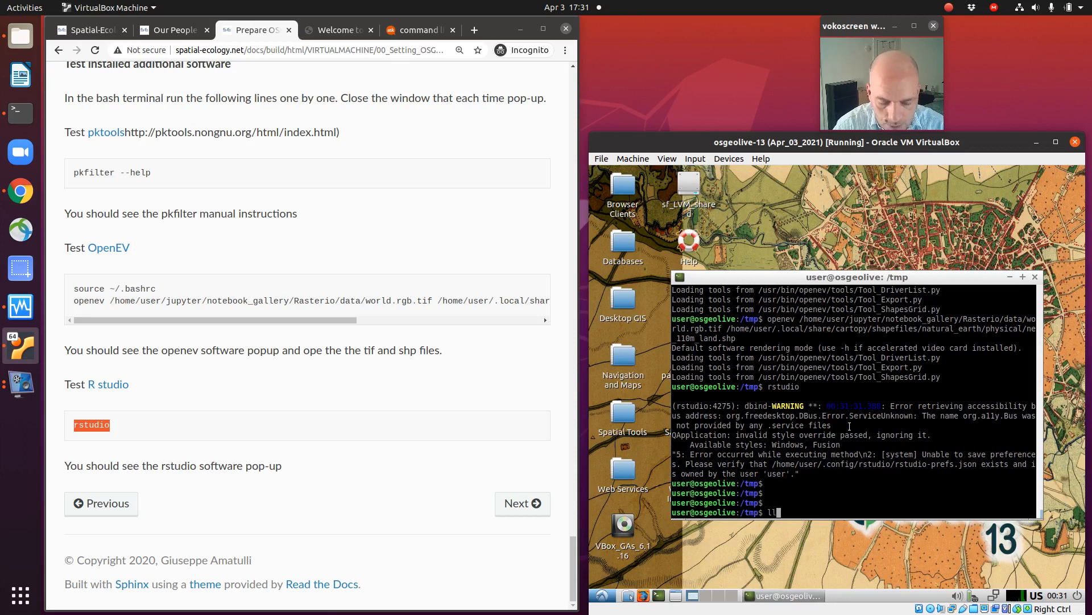
pyautogui.write('cd')
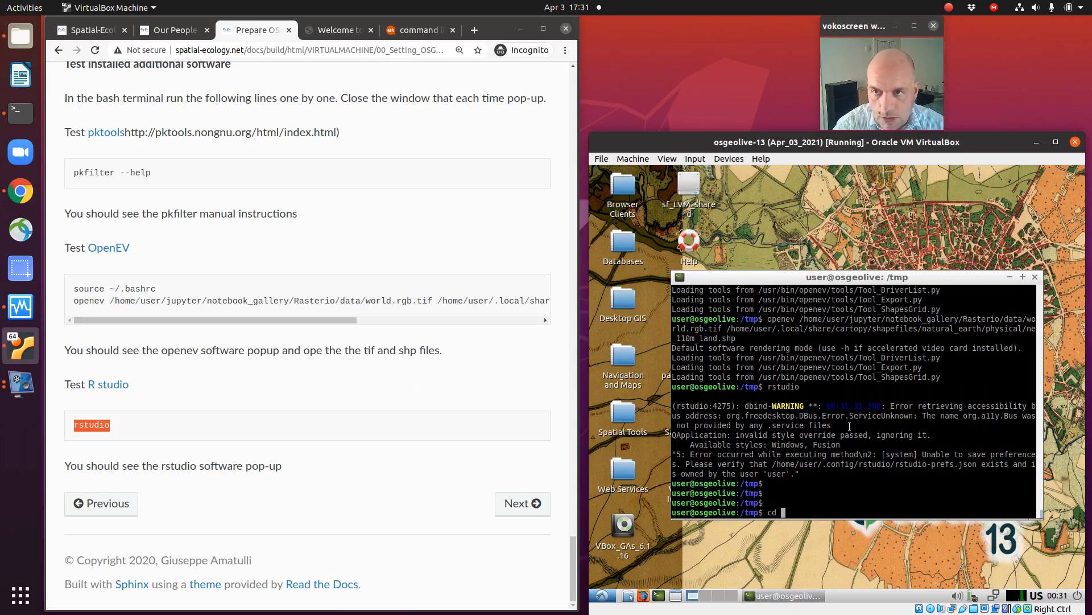
pyautogui.press('Return')
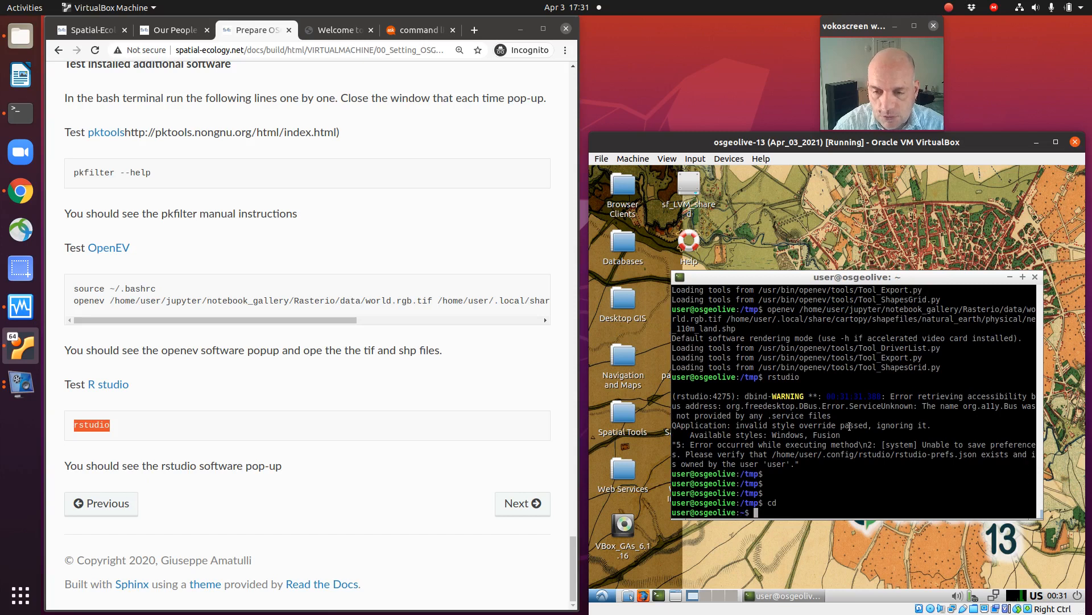
# Step: List the contents of the SE_data folder in the terminal with ll SE_data/
pyautogui.press('Return')
pyautogui.press('Return')
pyautogui.write('ll SE')
pyautogui.press('Tab')
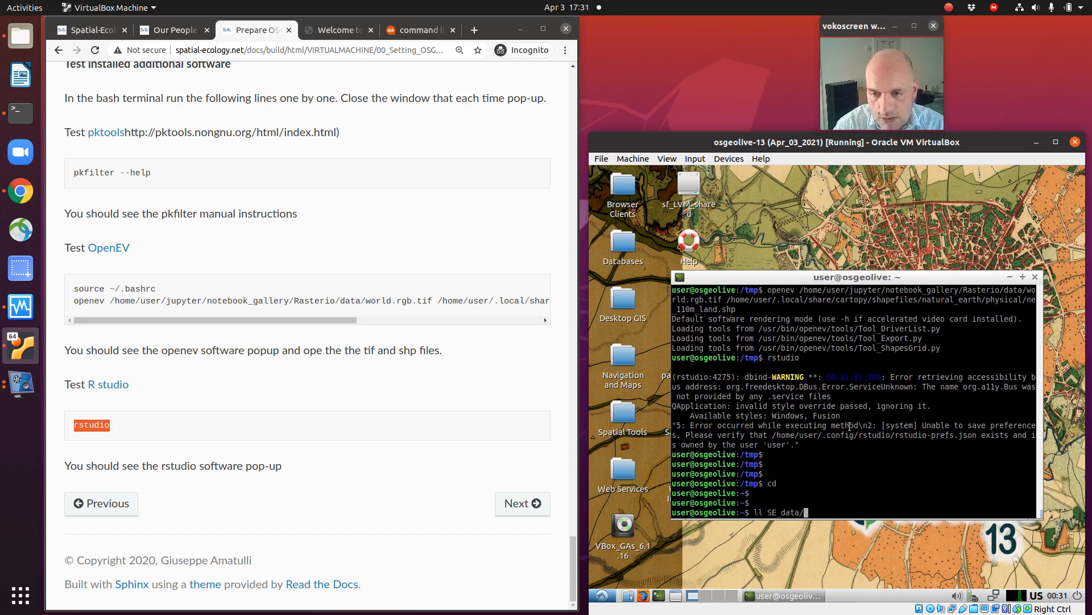
pyautogui.press('Return')
pyautogui.press('Return')
pyautogui.press('Return')
# Step: Recall the ll SE_data/ command at the prompt without running it, and shift the terminal window slightly up and left
pyautogui.press('Up')
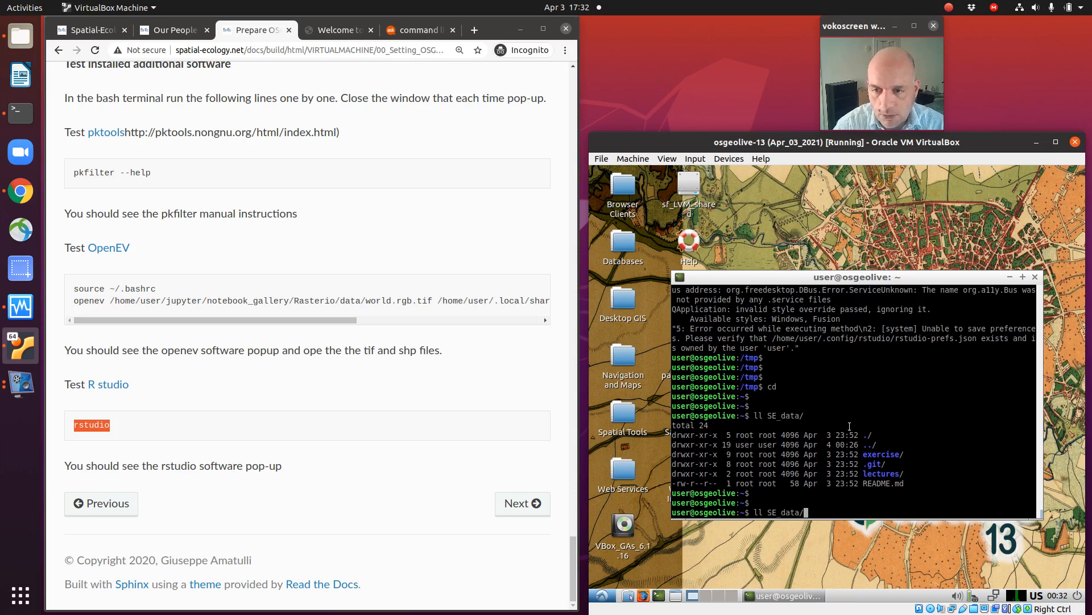
pyautogui.press('Left')
pyautogui.press('Left')
pyautogui.press('Left')
pyautogui.press('Left')
pyautogui.press('Left')
pyautogui.press('Left')
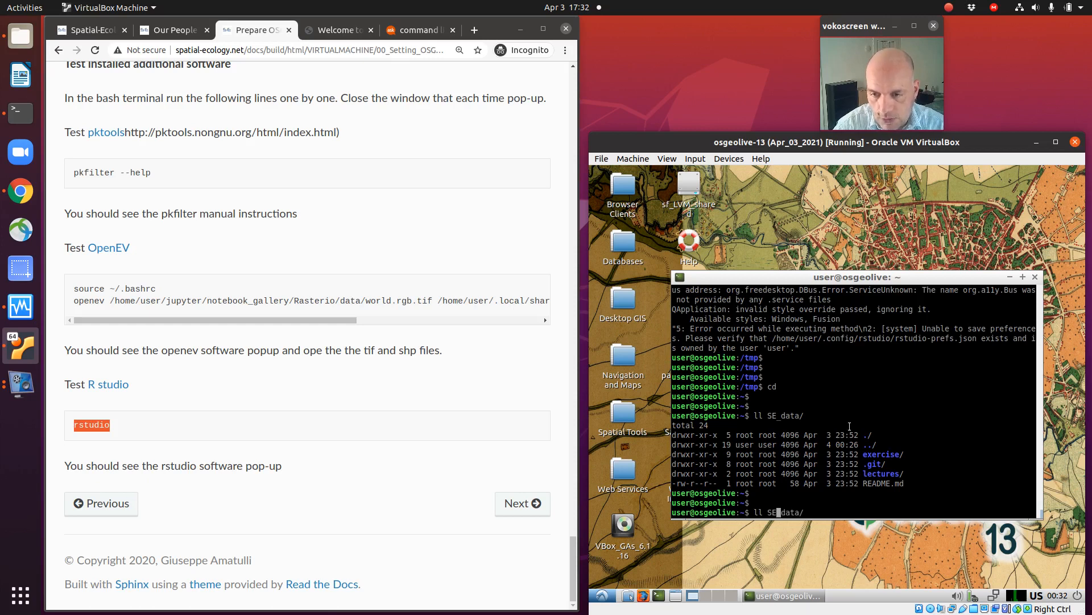
pyautogui.press('Right')
pyautogui.press('Right')
pyautogui.press('Right')
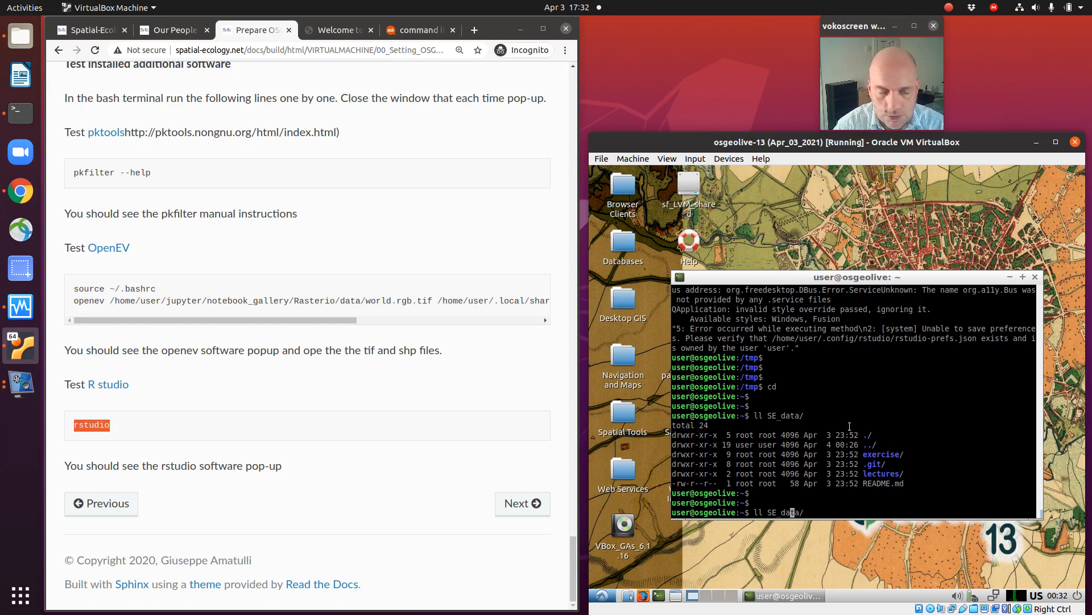
pyautogui.press('Right')
pyautogui.press('Right')
pyautogui.press('Right')
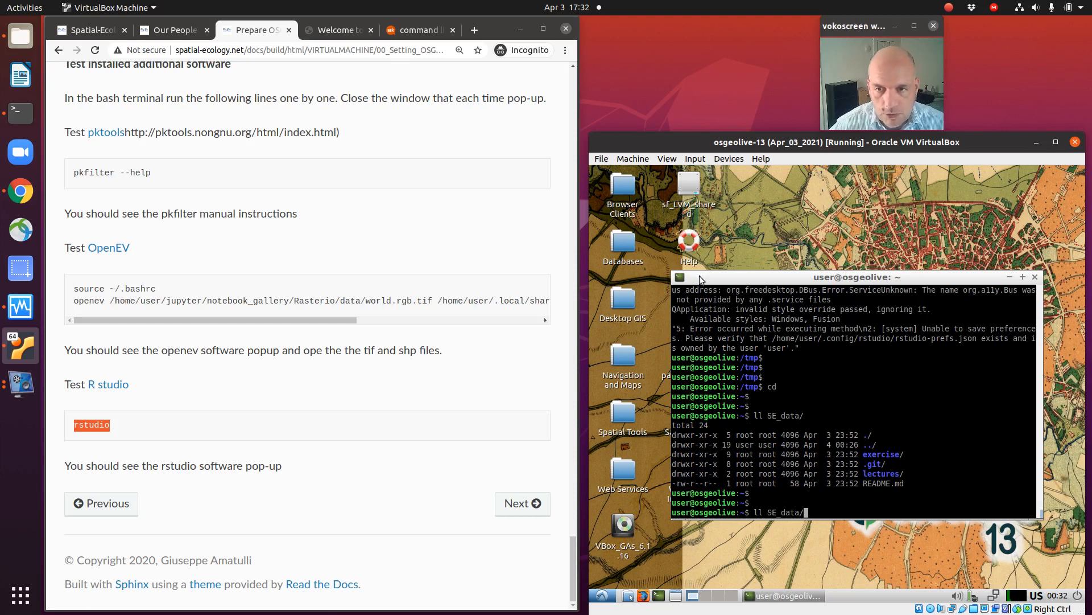
pyautogui.moveTo(708, 277)
pyautogui.mouseDown()
pyautogui.moveTo(717, 265)
pyautogui.moveTo(700, 265)
pyautogui.mouseUp()
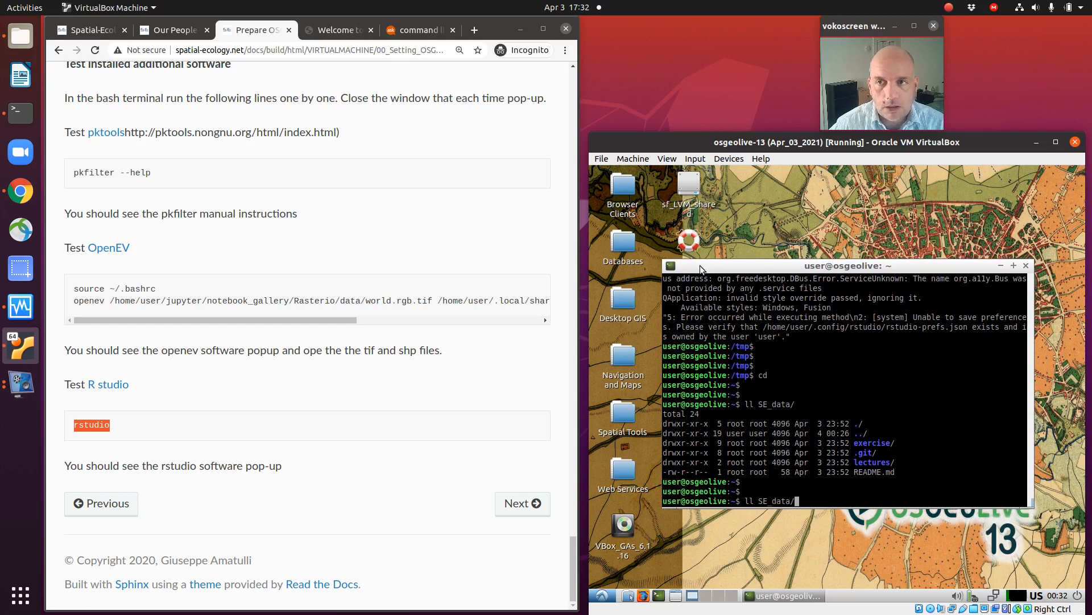